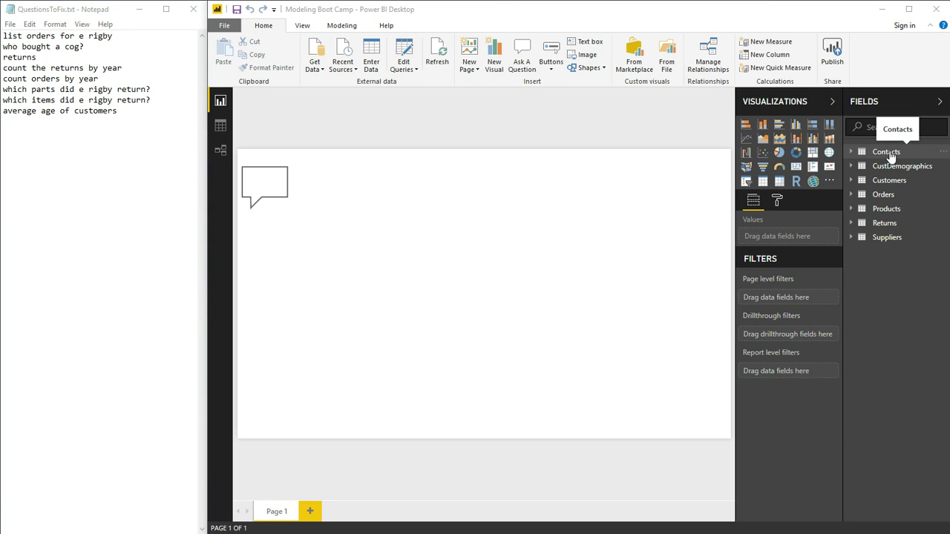
Hide the ID column of the Contacts table in report view
click(220, 125)
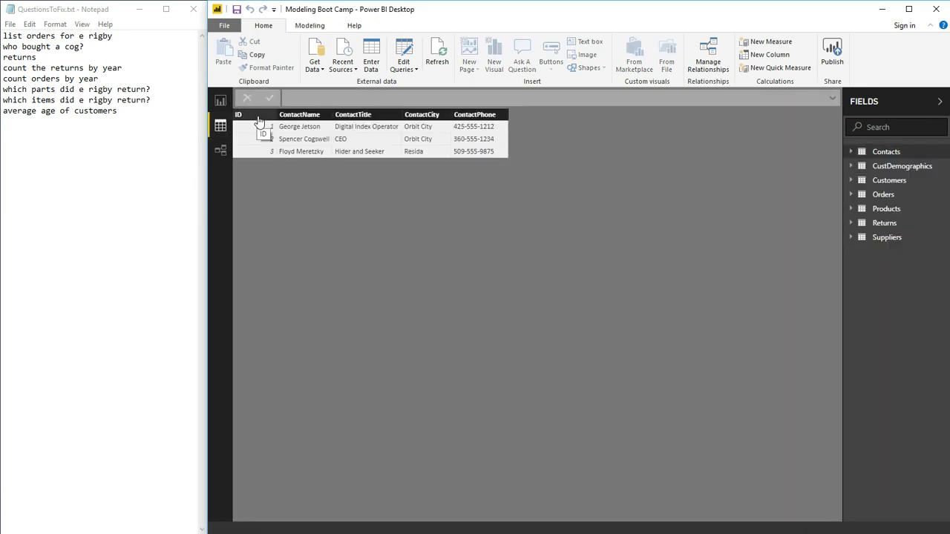
click(259, 116)
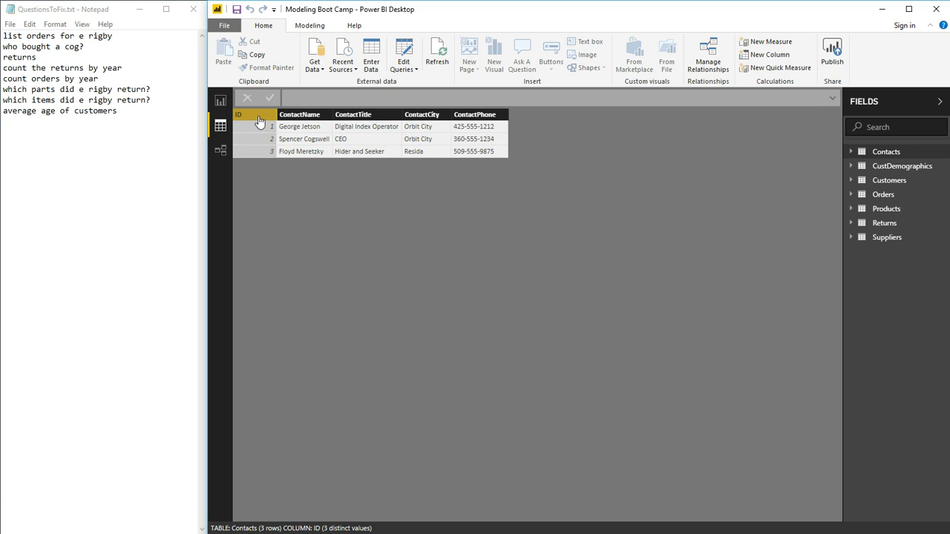
right_click(259, 122)
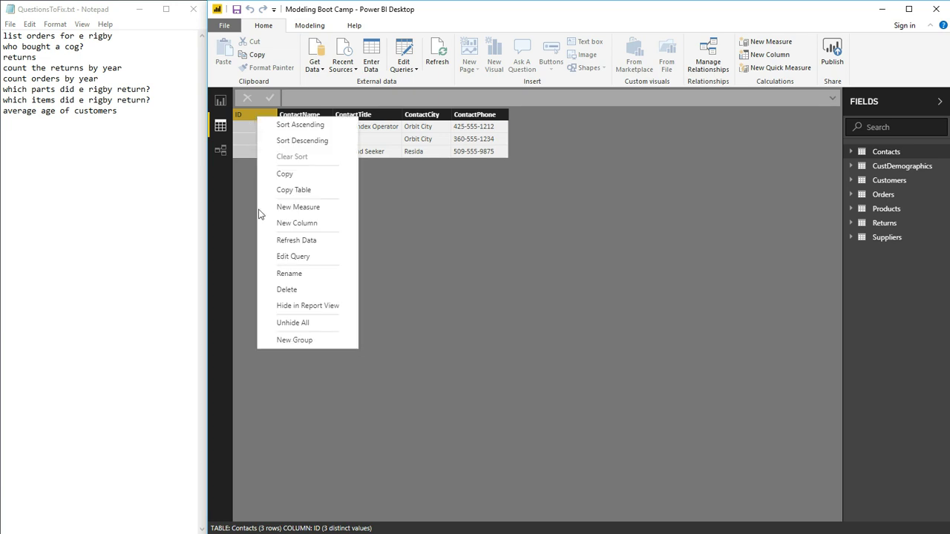
click(331, 307)
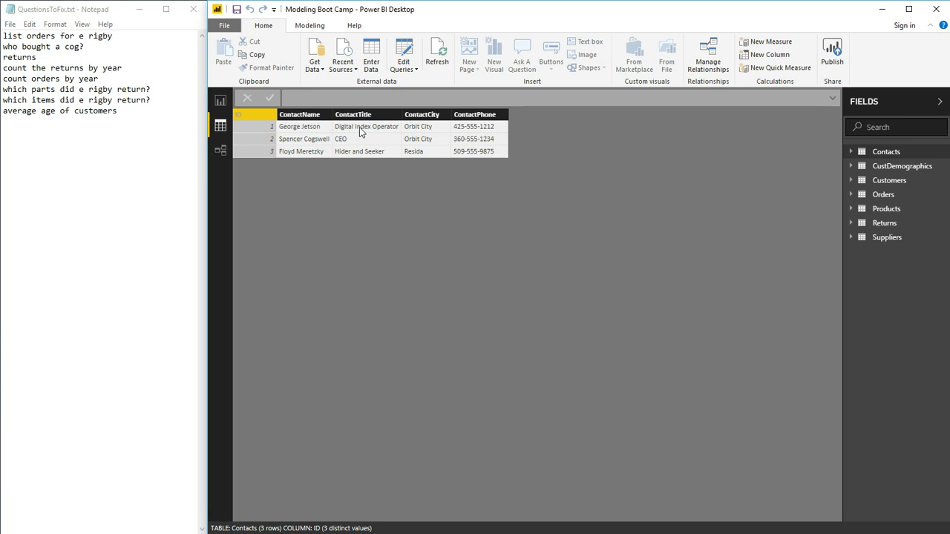
Set the data category of the ContactCity column in the Contacts table to City
click(422, 115)
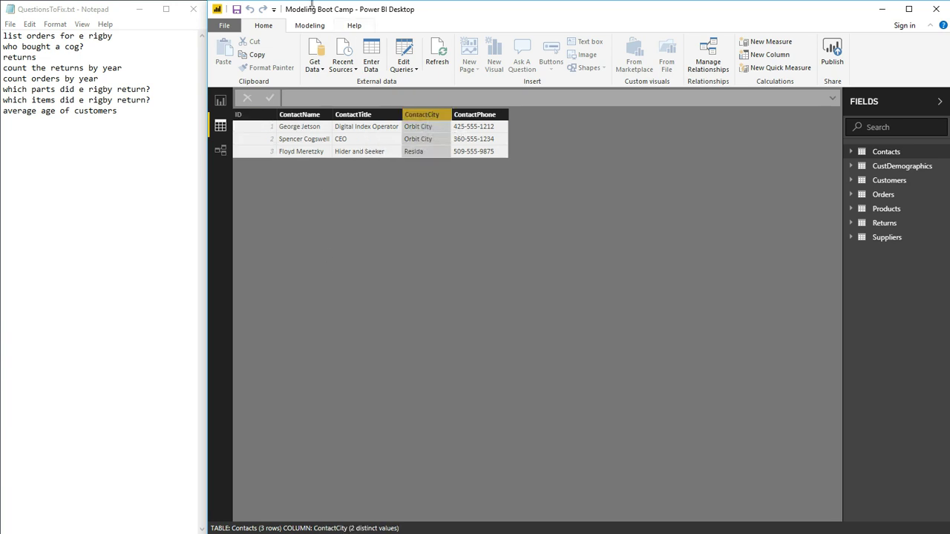
click(310, 26)
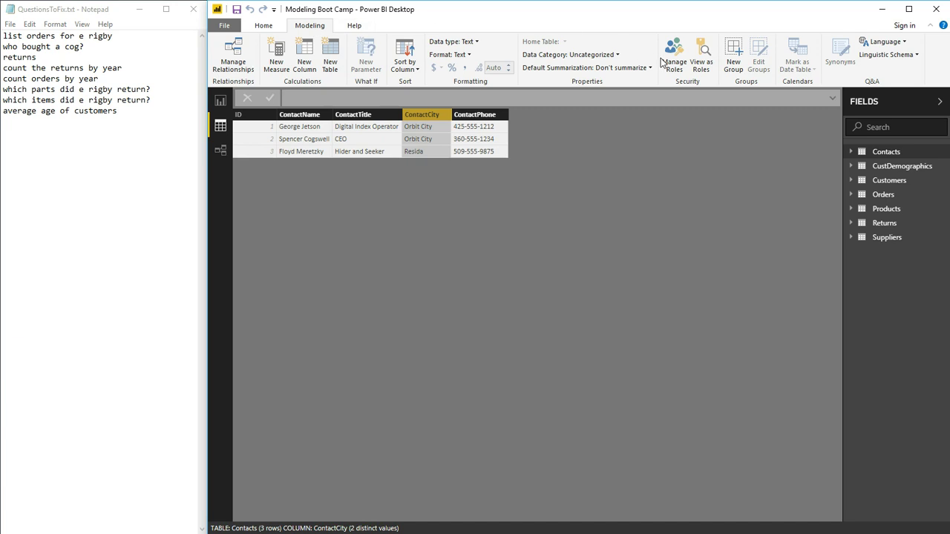
click(617, 57)
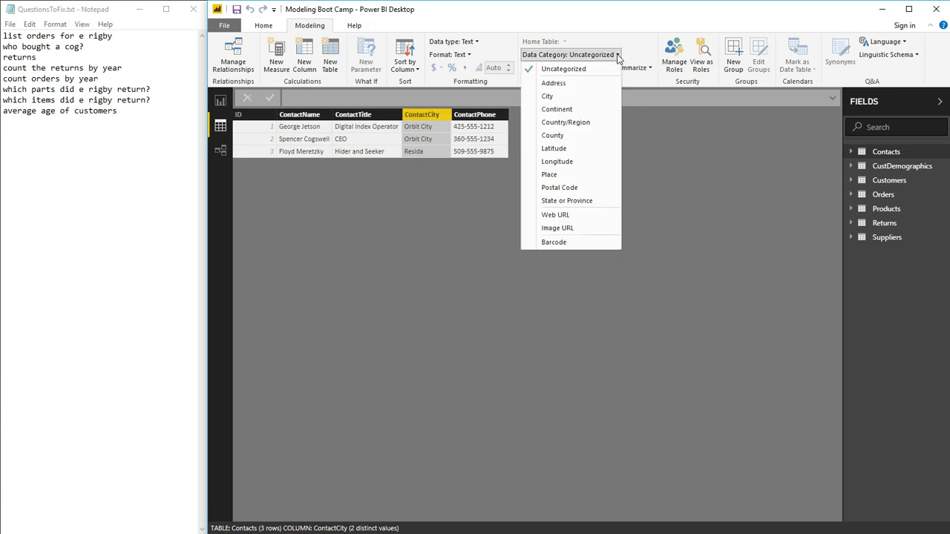
click(582, 97)
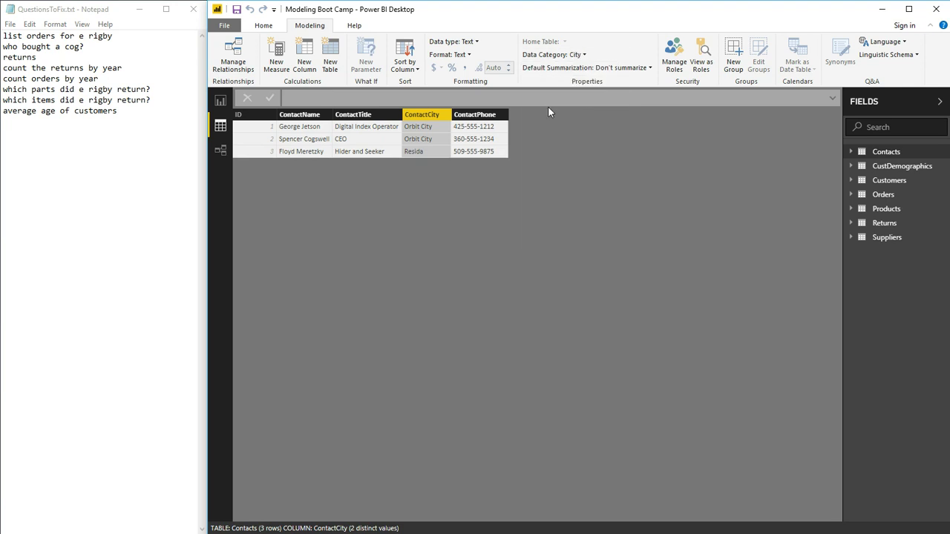
Hide the CustID column of the CustDemographics table in report view
click(901, 168)
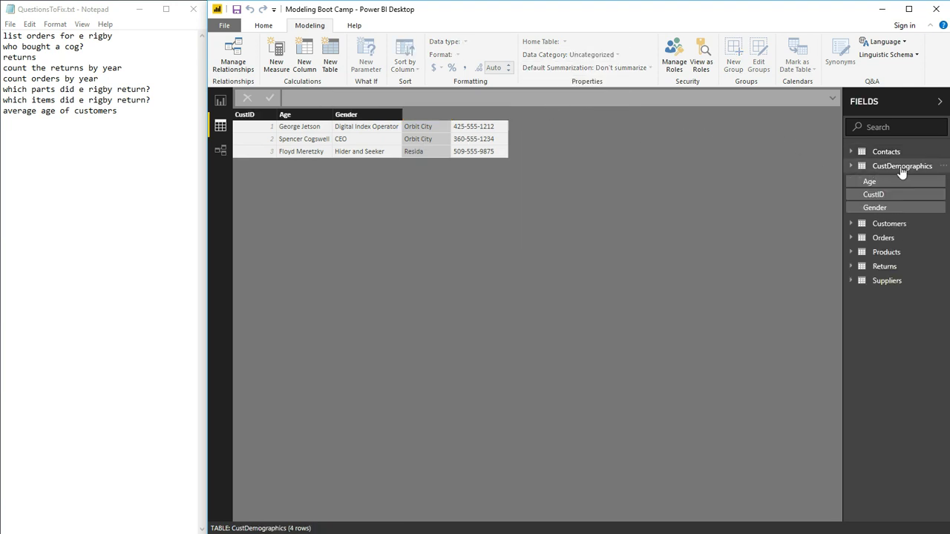
click(249, 117)
right_click(253, 120)
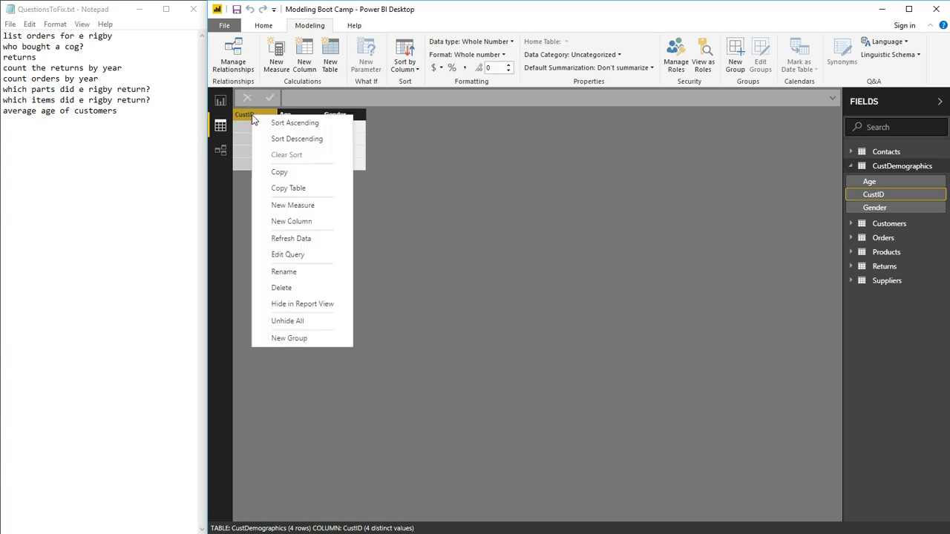
click(332, 306)
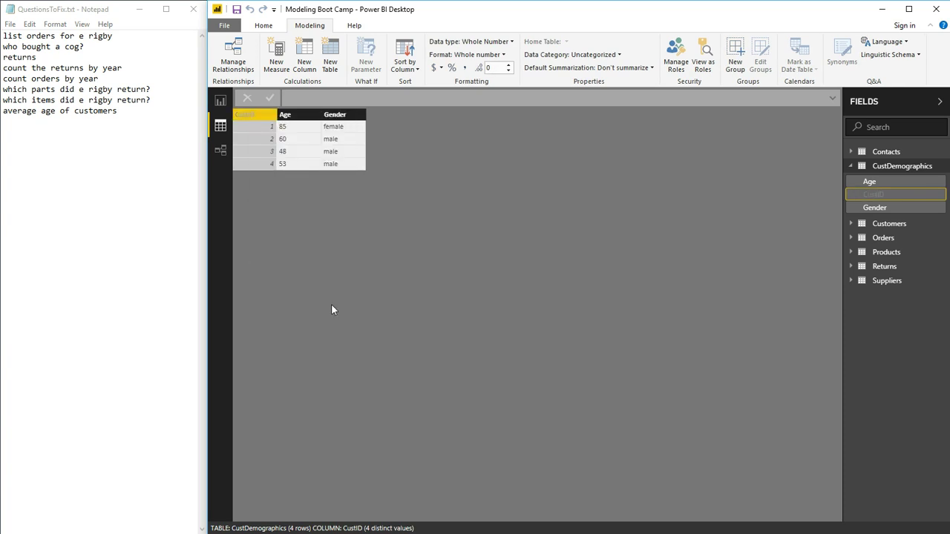
Change the Age column of CustDemographics to the Whole Number data type and set its default summarization to Average
click(299, 119)
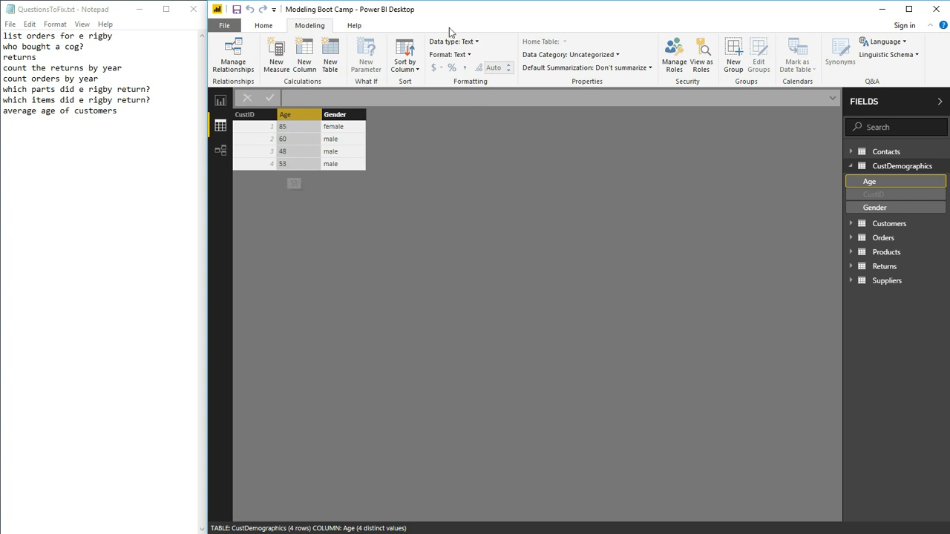
click(476, 42)
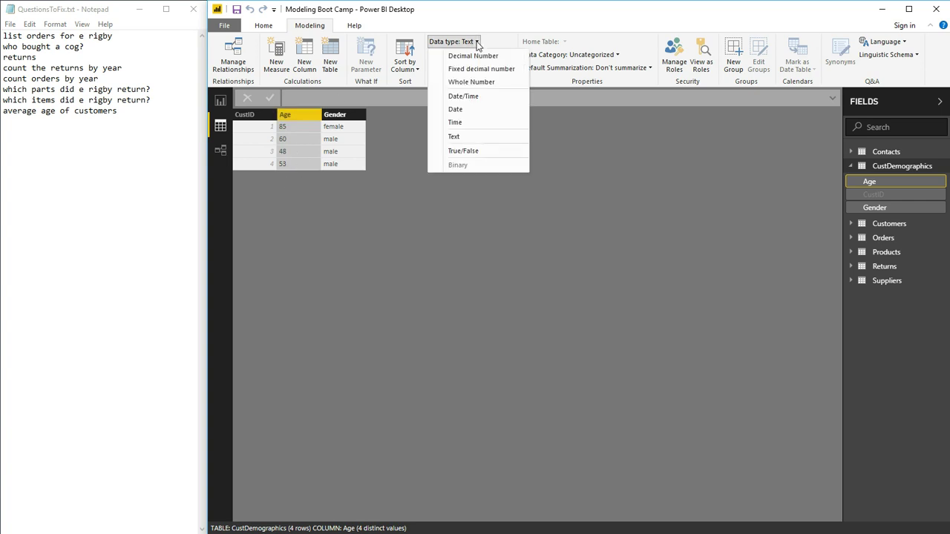
click(488, 83)
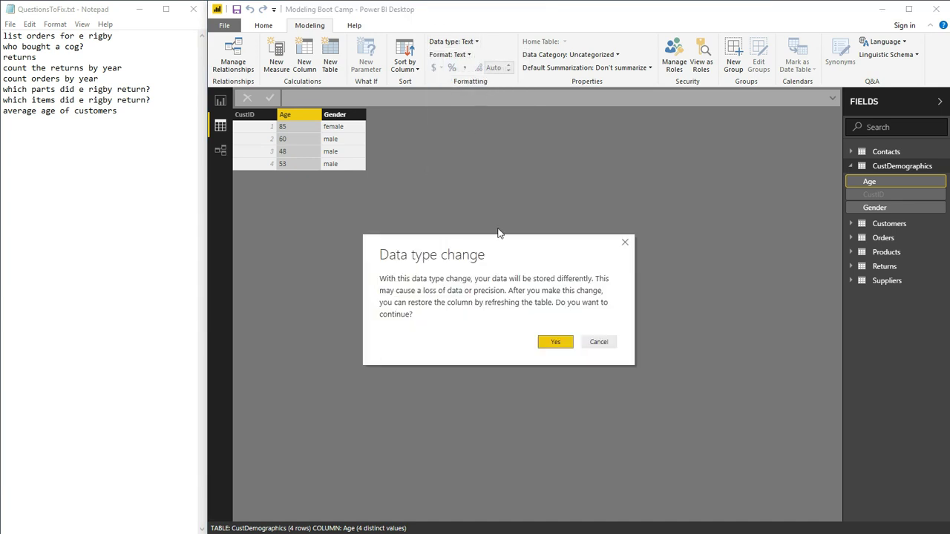
click(556, 344)
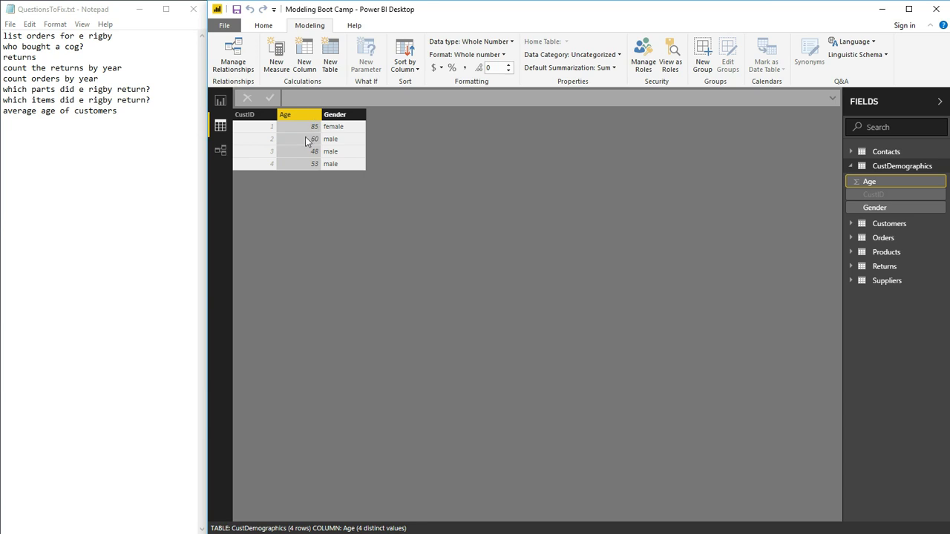
click(614, 68)
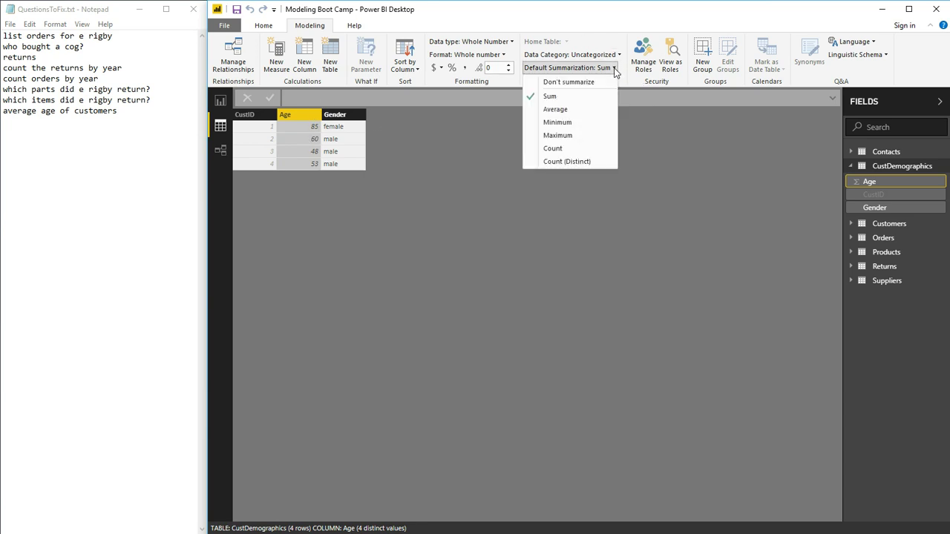
click(589, 110)
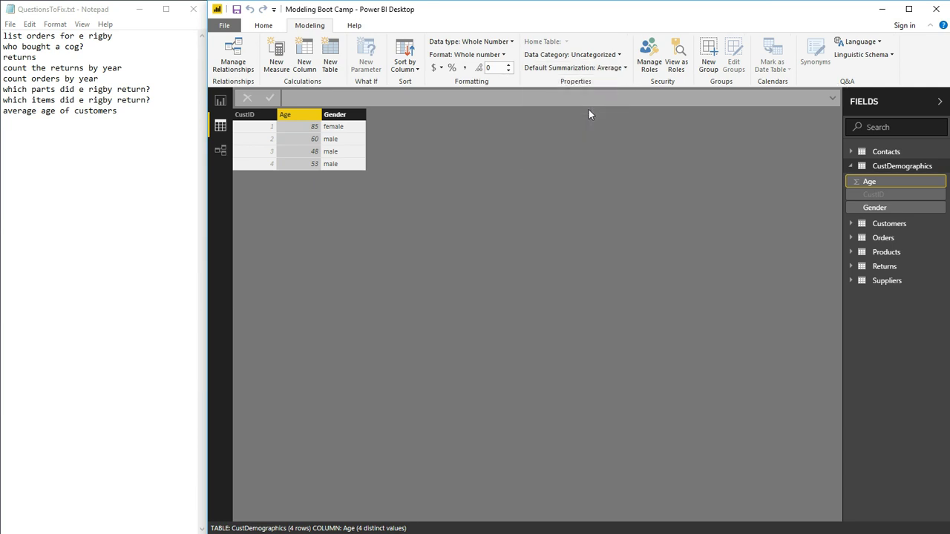
Set the data category of the FullAddress and StreetAddress columns in the Customers table to Address
click(886, 225)
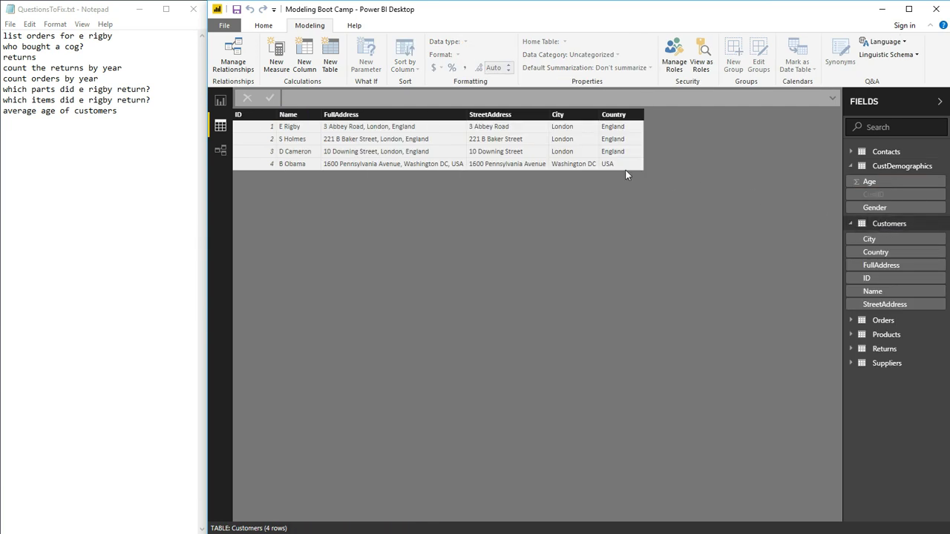
click(259, 117)
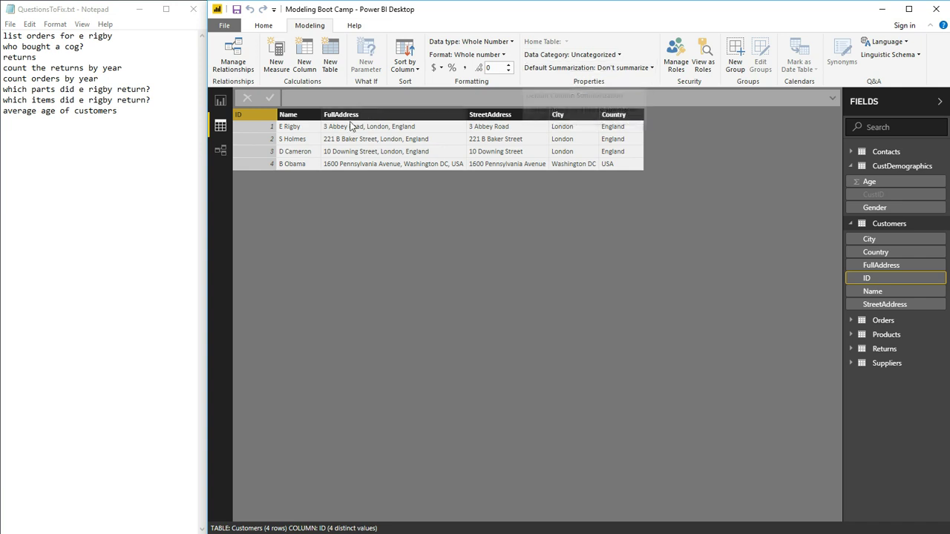
click(412, 120)
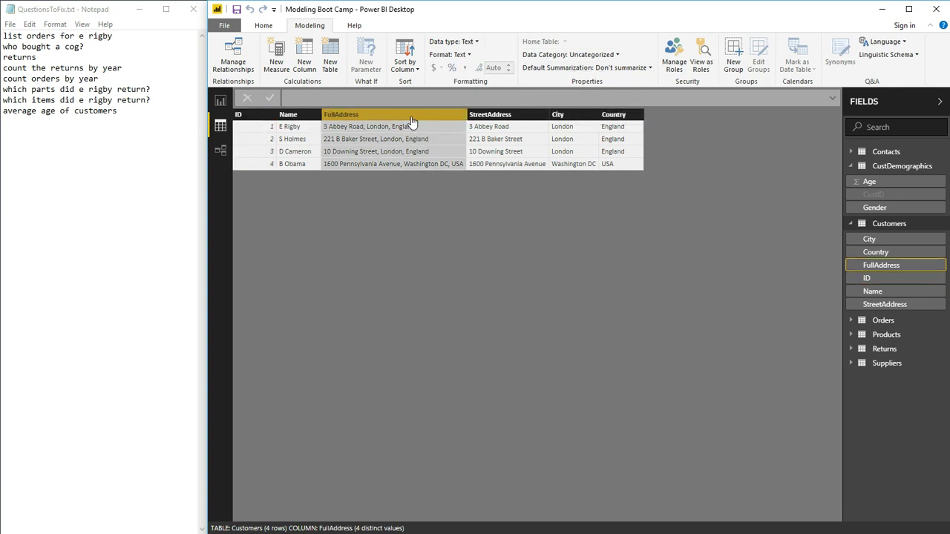
click(616, 55)
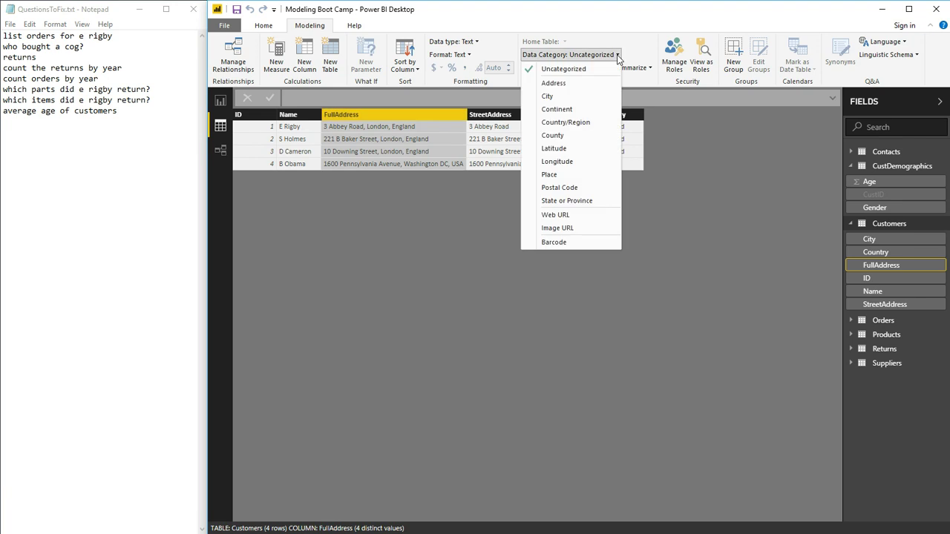
click(577, 86)
click(512, 123)
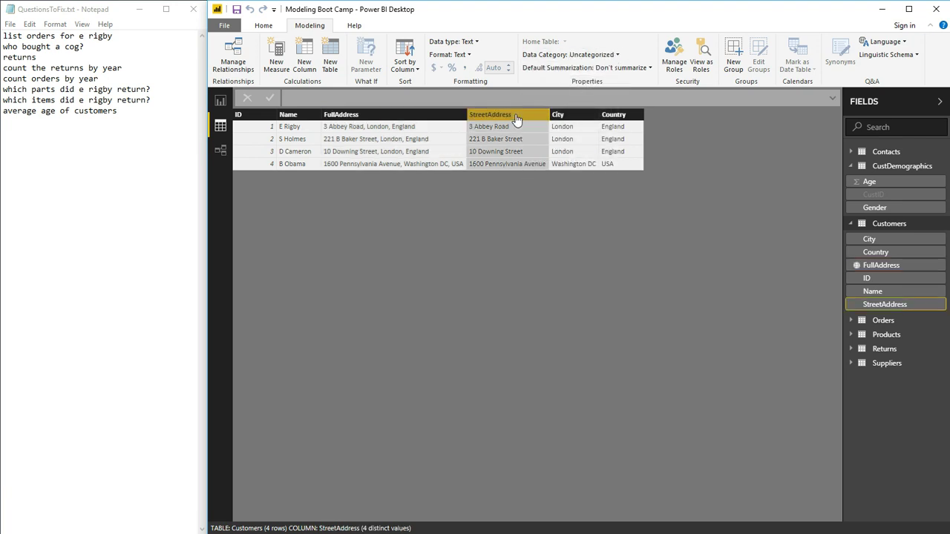
click(607, 55)
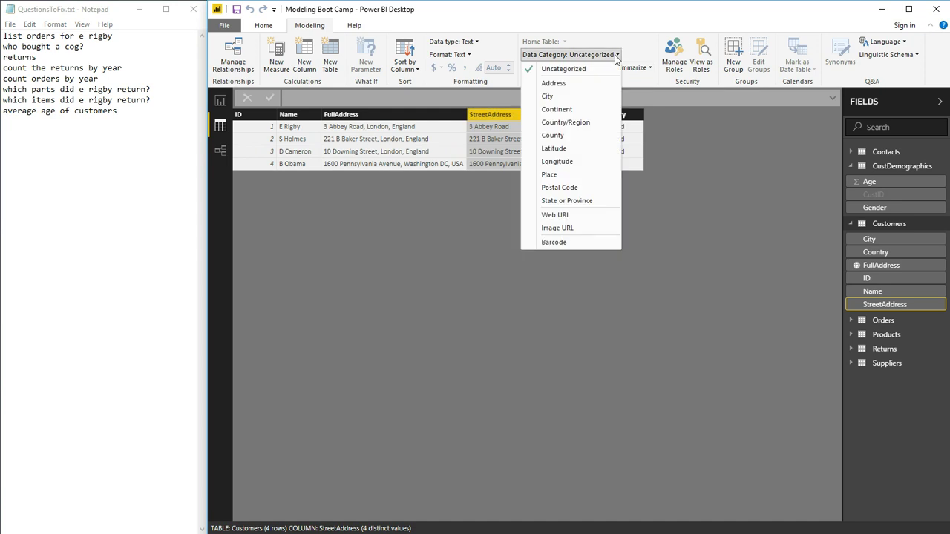
click(578, 87)
In the Customers table, set the City column's data category to City and the Country column's to County
click(568, 117)
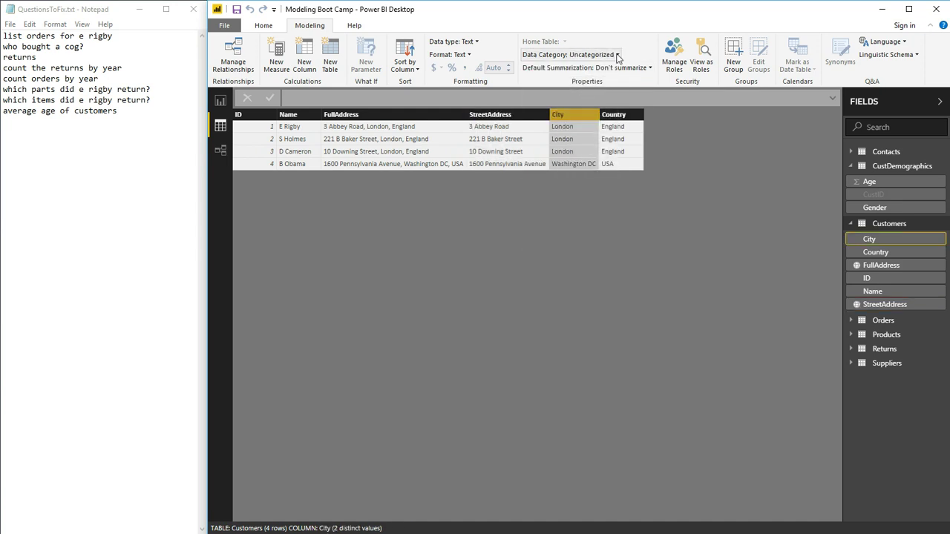
click(616, 56)
click(587, 96)
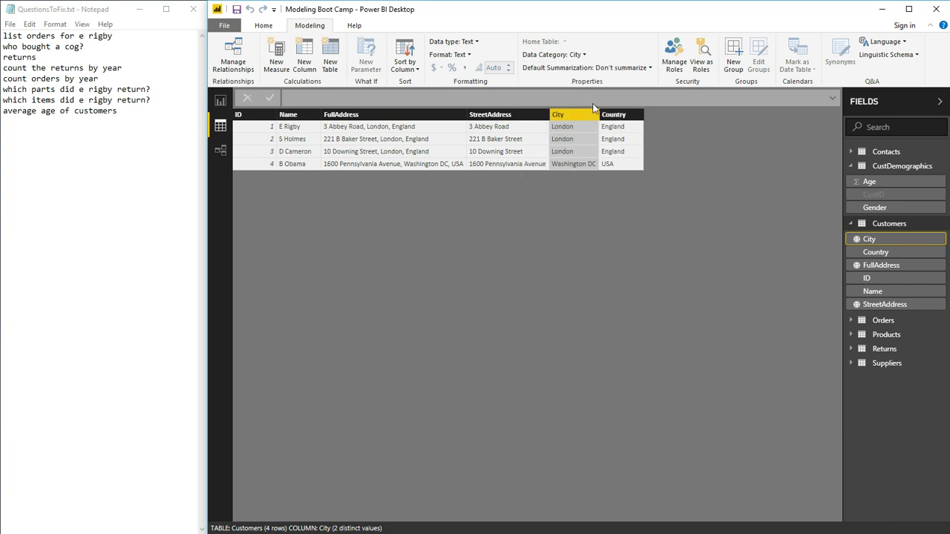
click(616, 117)
click(616, 55)
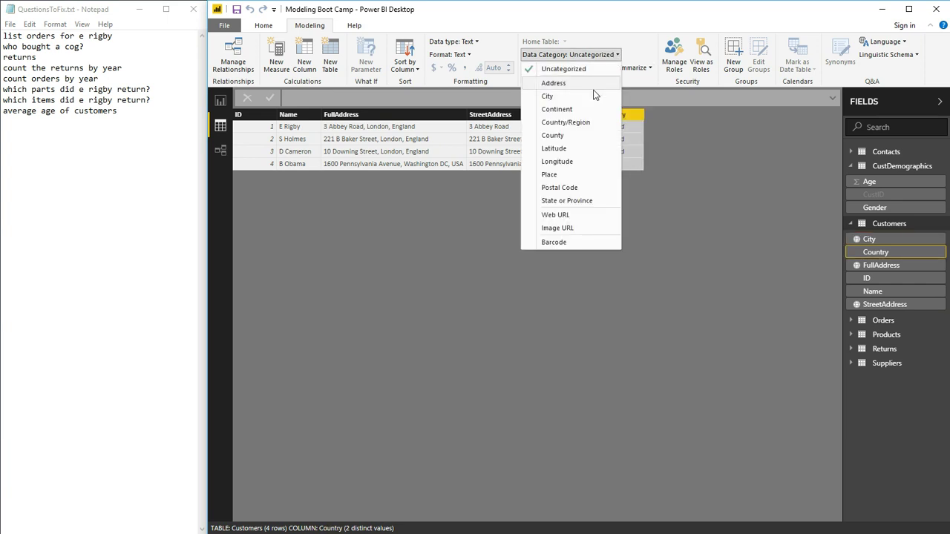
click(580, 136)
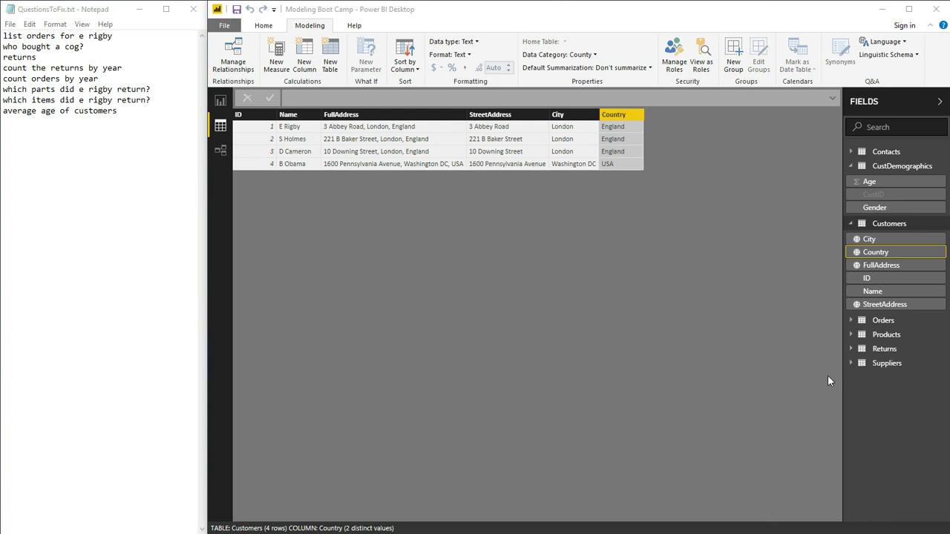
Set the default summarization of the ID column in the Orders table to Don't summarize
click(881, 322)
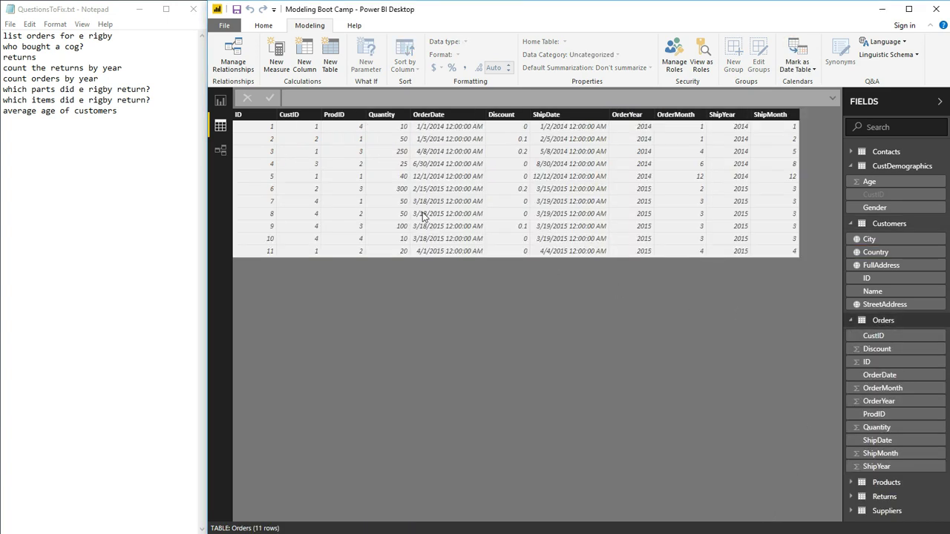
click(250, 117)
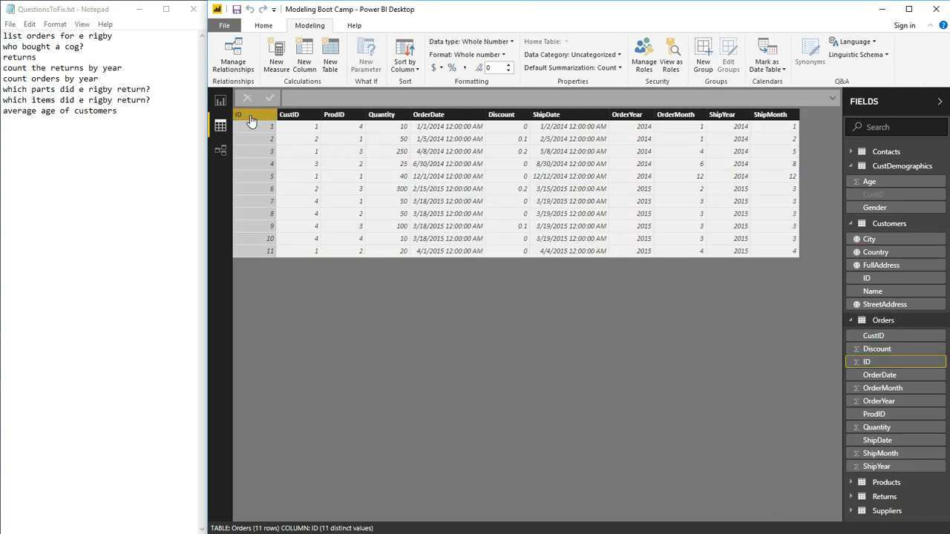
click(621, 71)
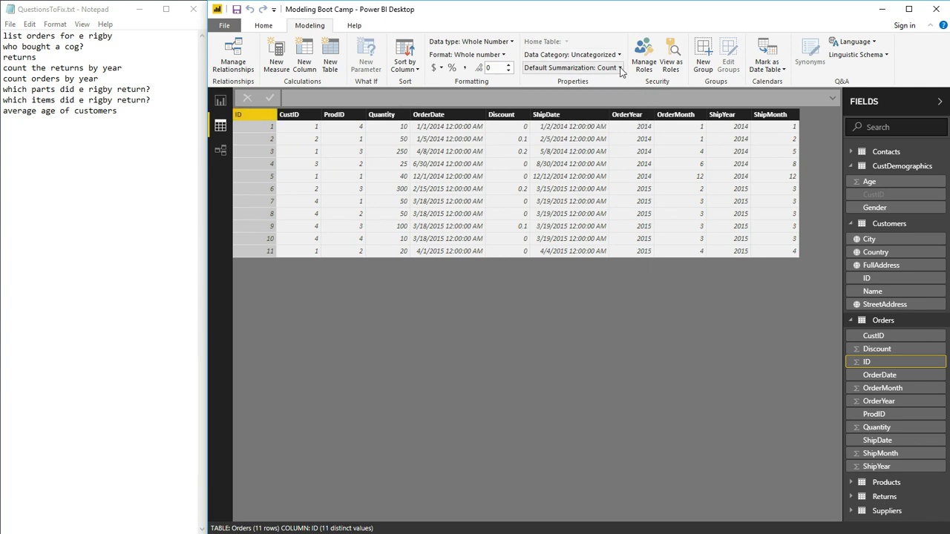
click(591, 82)
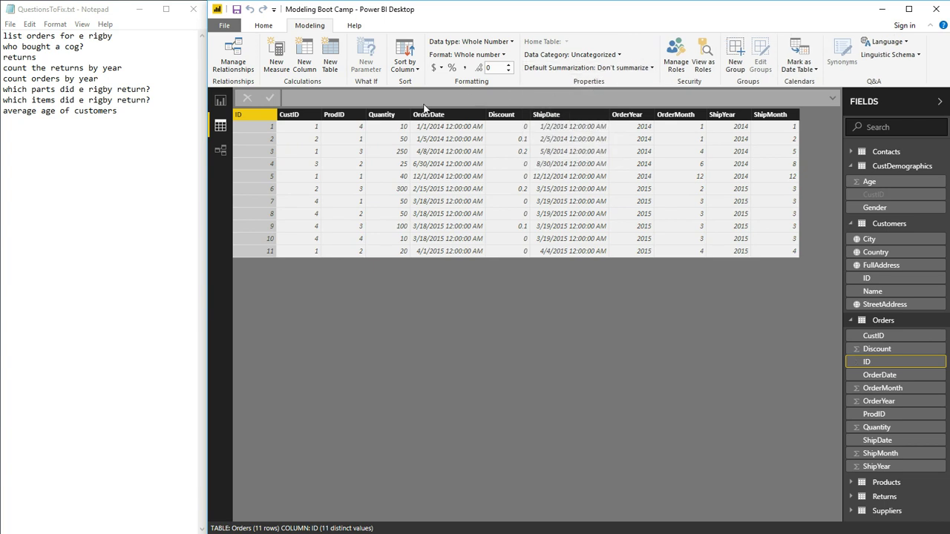
Hide the CustID and ProdID columns of the Orders table in report view
click(297, 118)
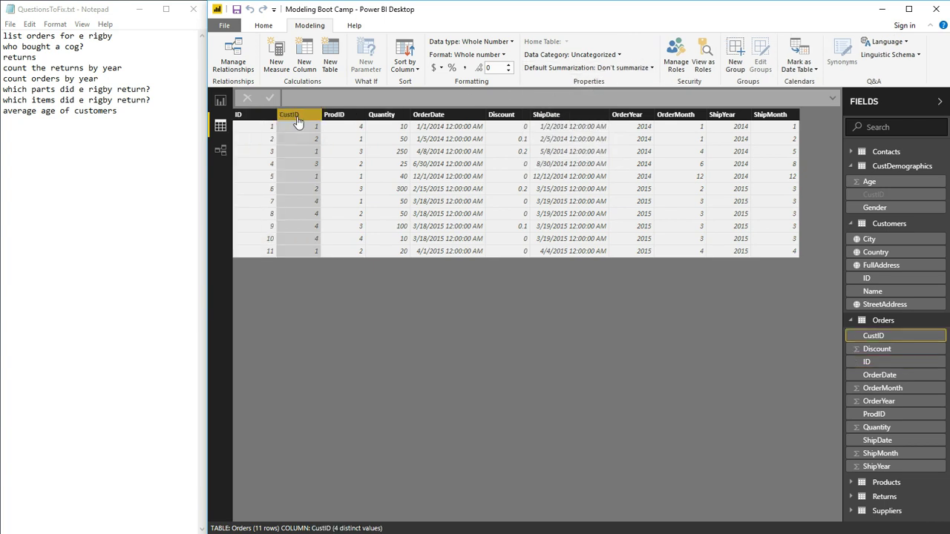
right_click(296, 120)
click(345, 305)
click(339, 121)
right_click(339, 123)
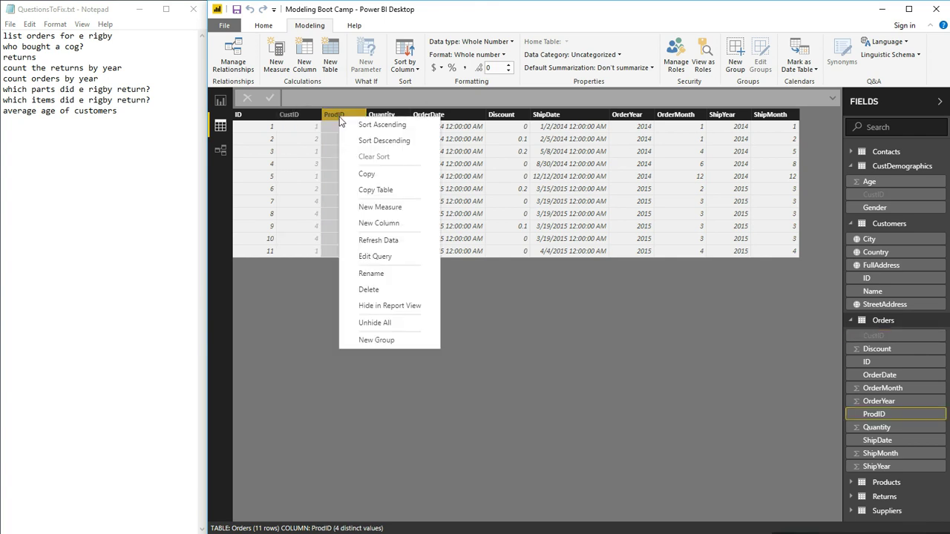
click(393, 305)
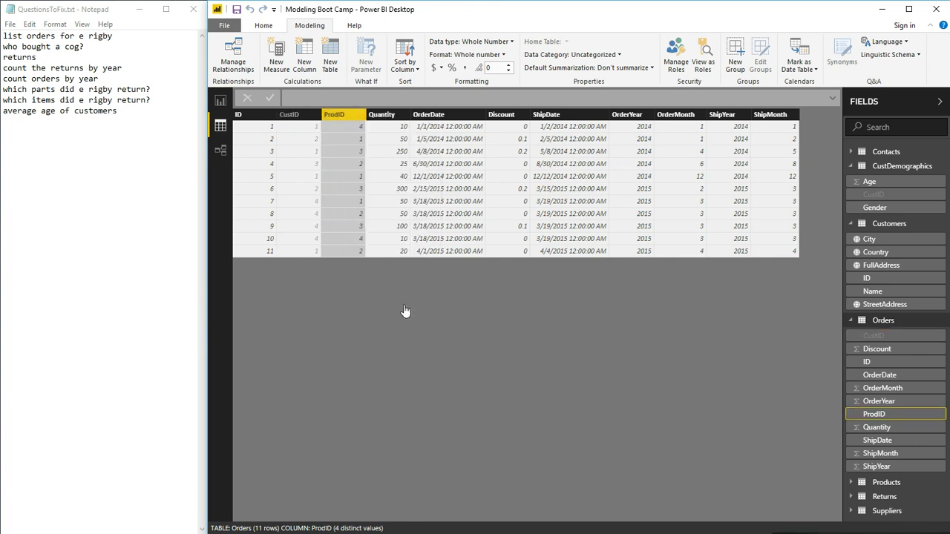
Set the date format of the OrderDate and ShipDate columns in the Orders table to M/d/yyyy
click(383, 115)
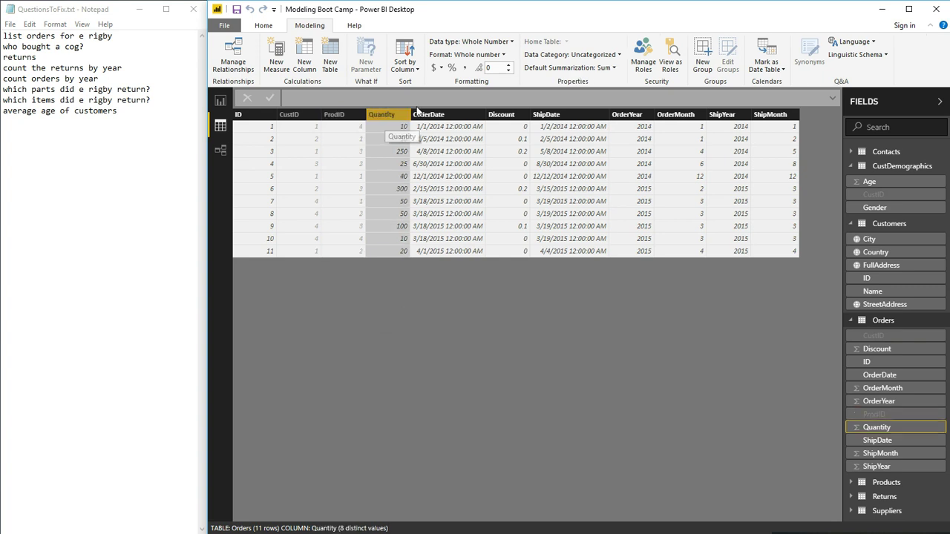
click(446, 117)
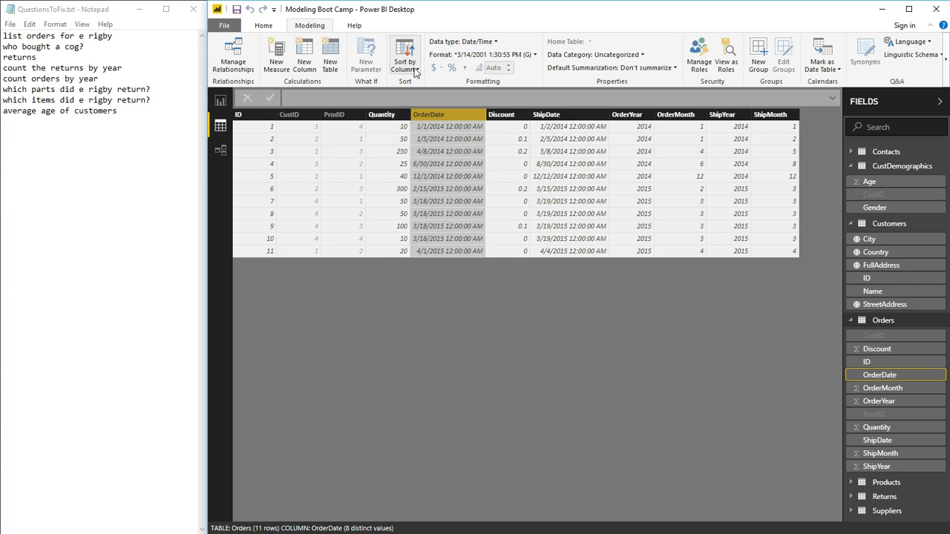
click(477, 55)
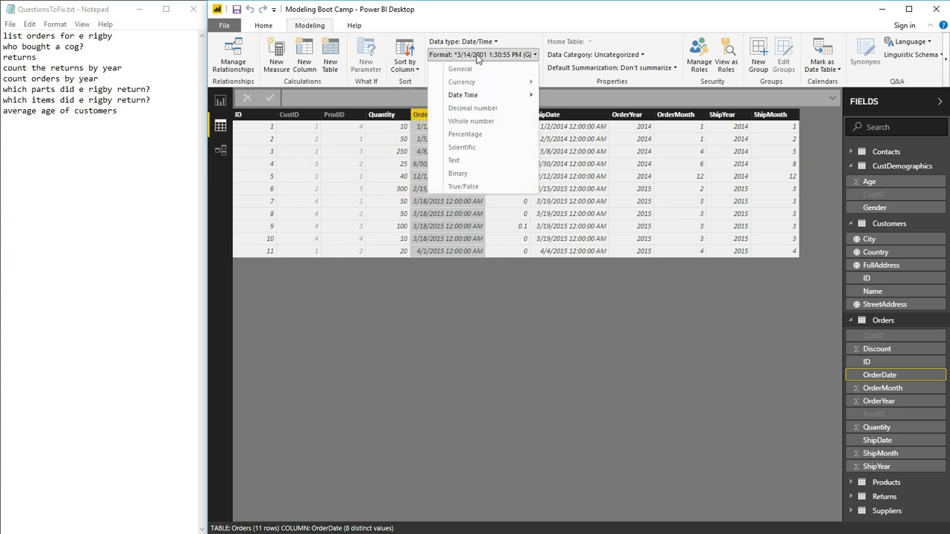
mouse_move(482, 95)
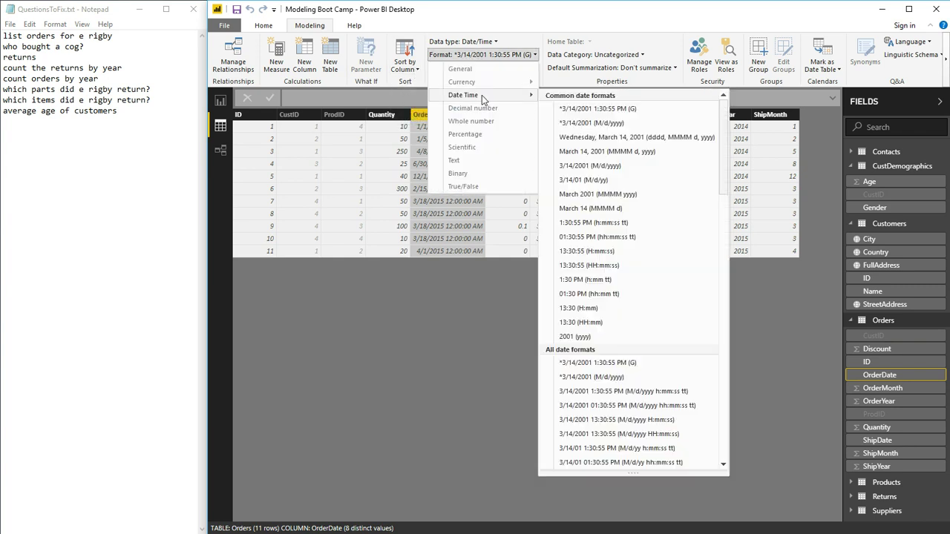
click(622, 127)
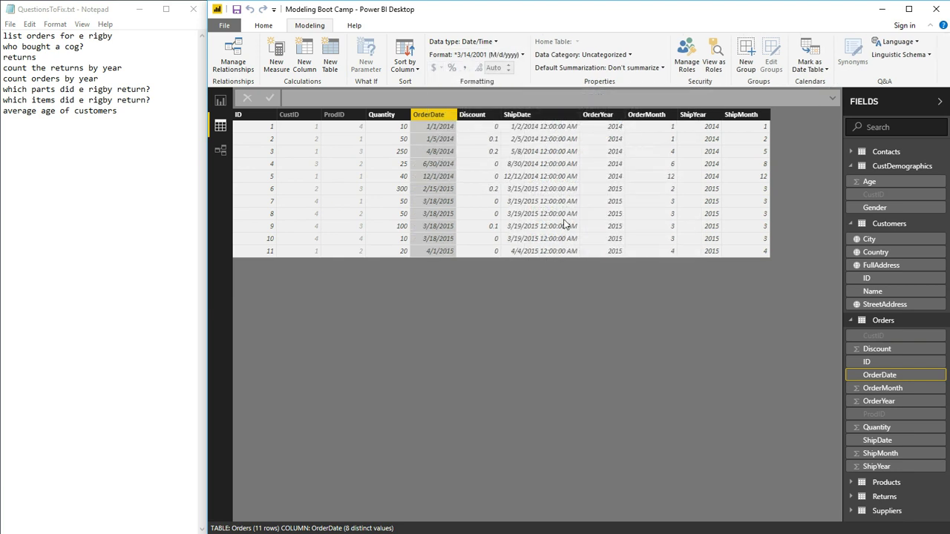
click(539, 118)
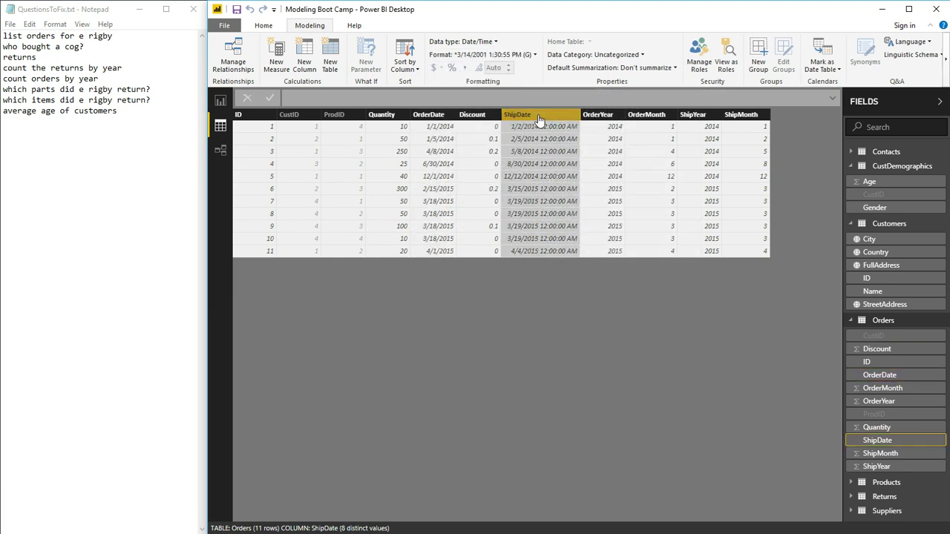
click(534, 55)
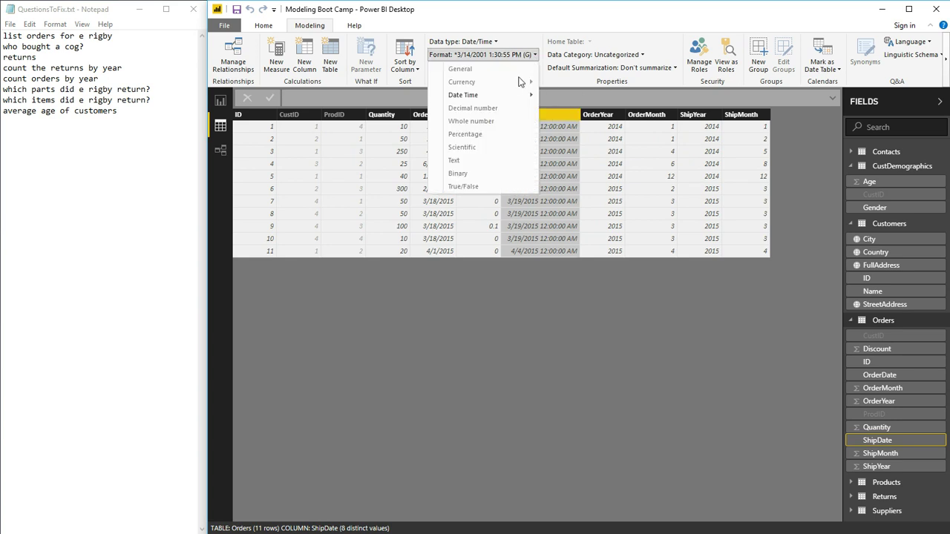
mouse_move(518, 95)
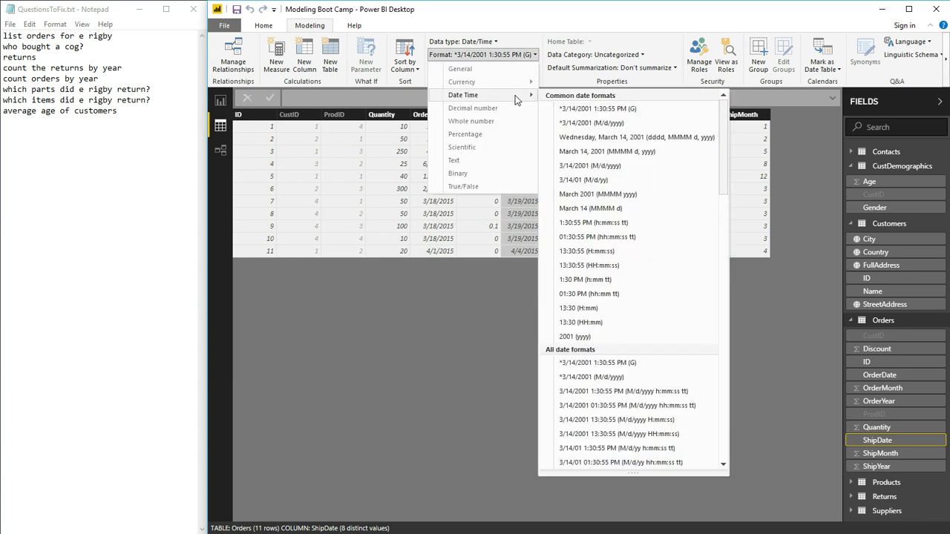
click(609, 137)
Set the default summarization of the Discount column in the Orders table to Average
click(481, 116)
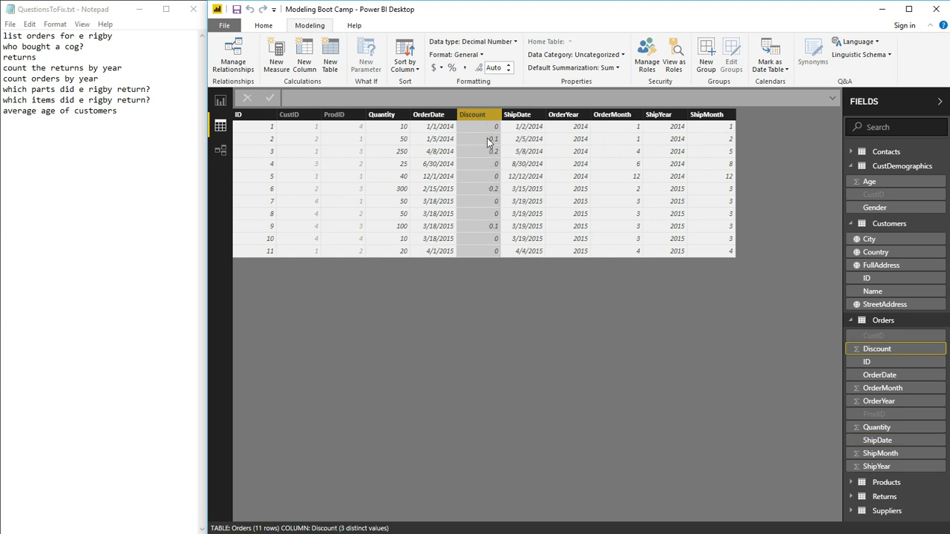
click(617, 67)
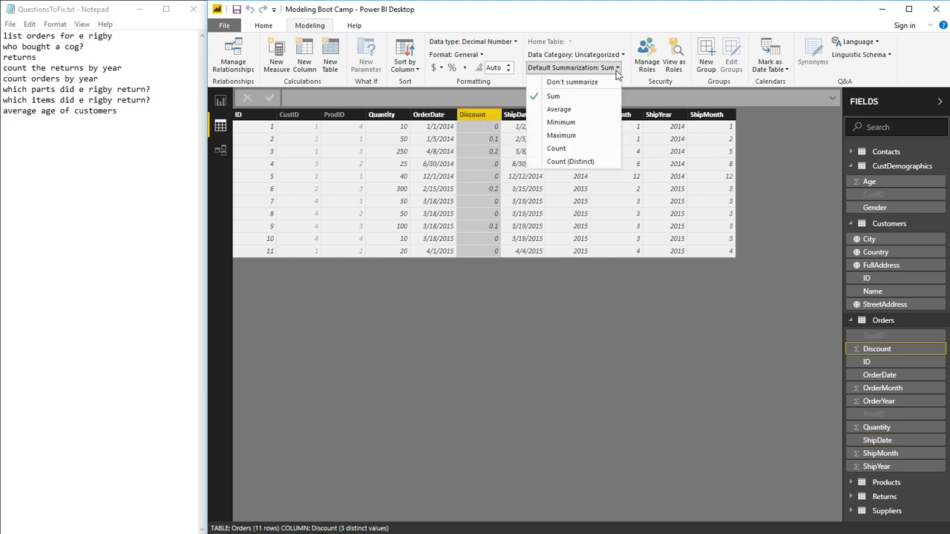
click(589, 111)
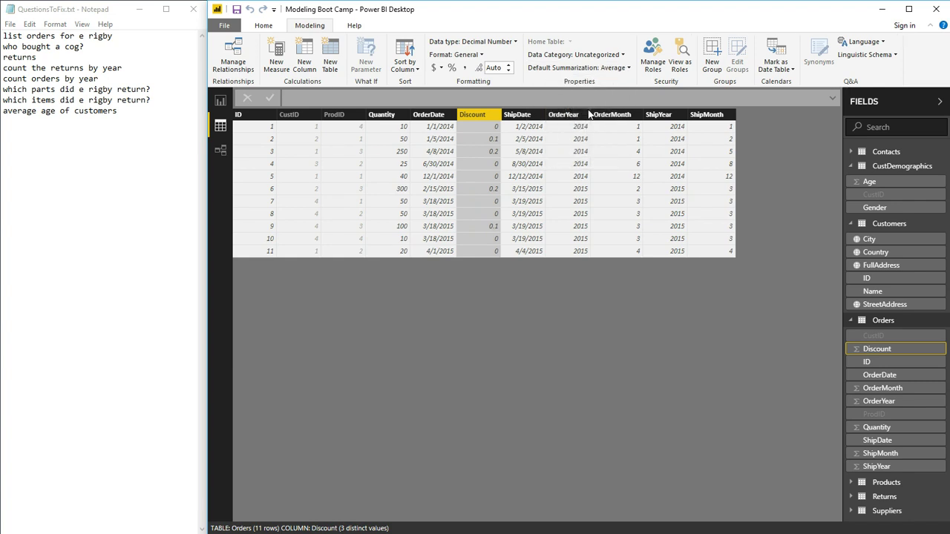
Set the default summarization of the OrderYear and OrderMonth columns in the Orders table to Don't summarize
click(570, 120)
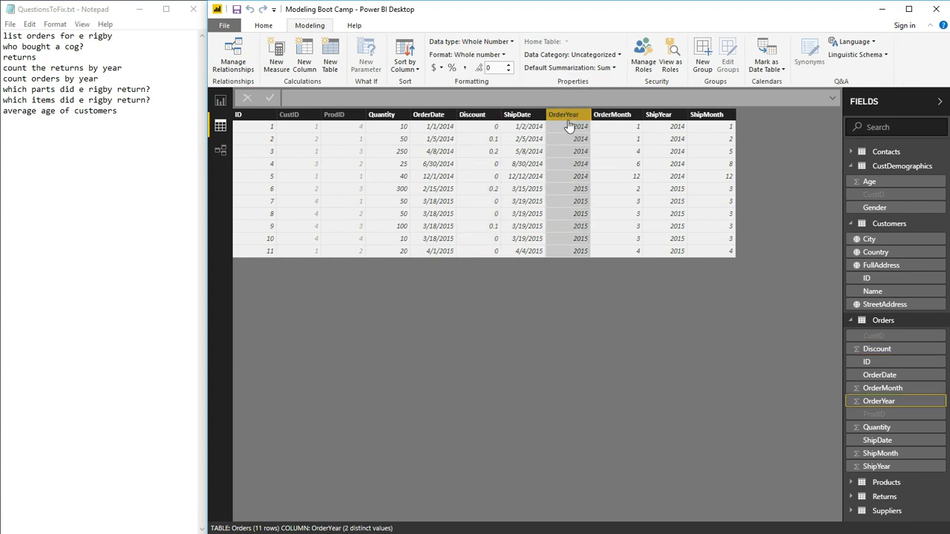
click(614, 69)
click(600, 83)
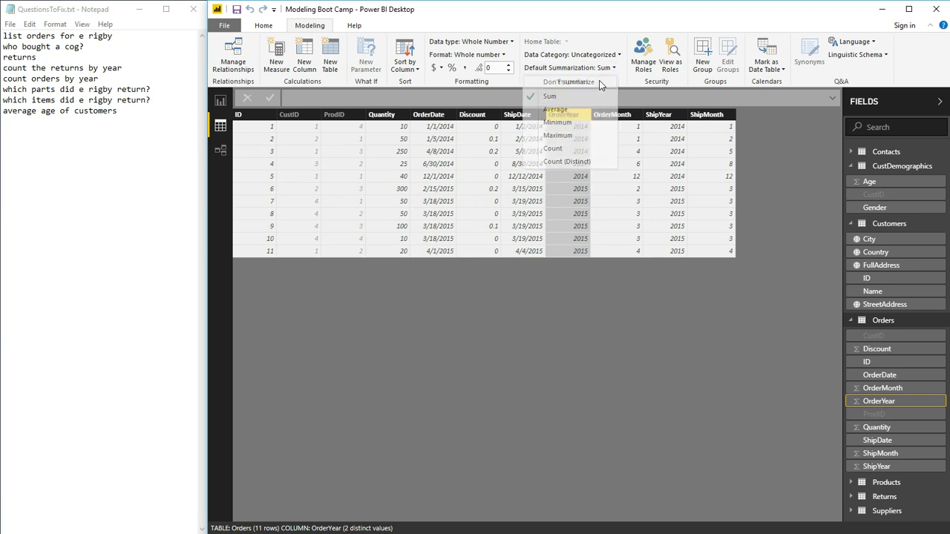
click(614, 116)
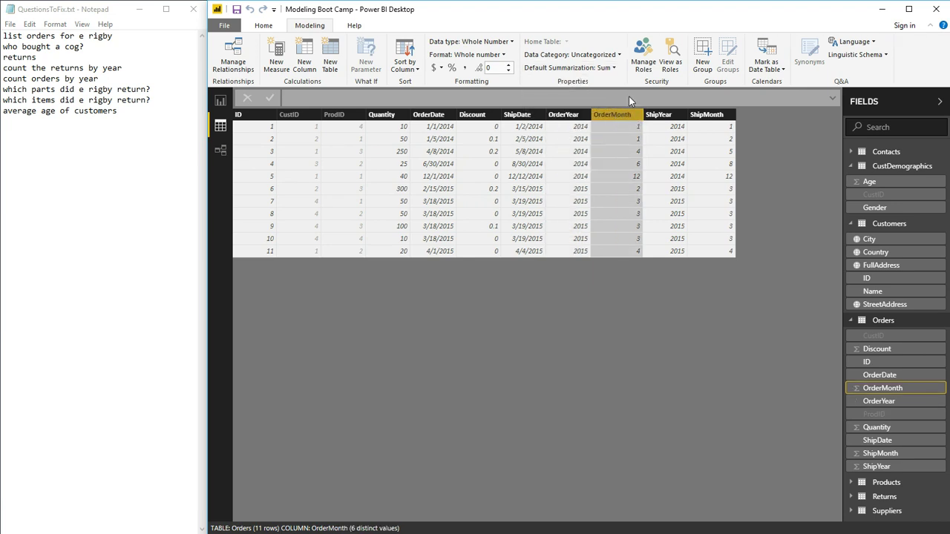
click(614, 69)
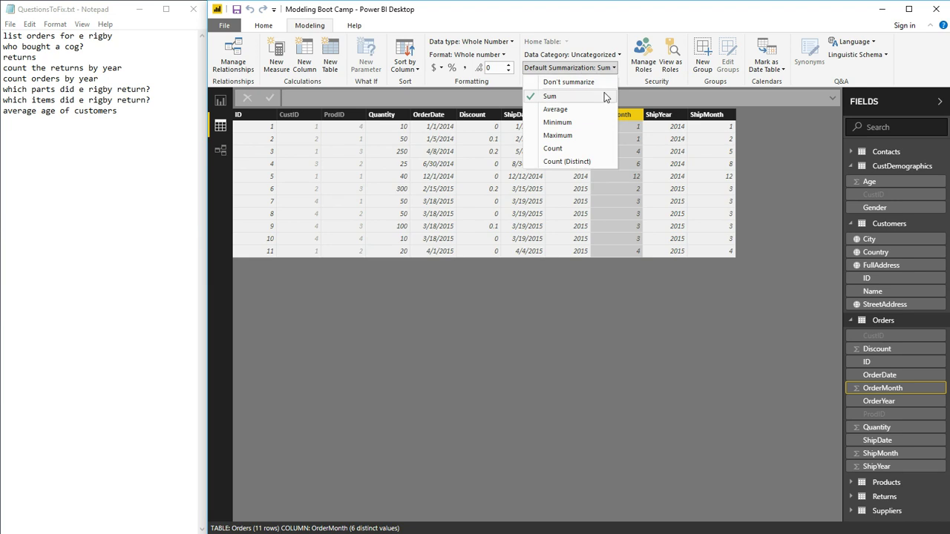
click(603, 86)
Set the default summarization of the ShipYear and ShipMonth columns in the Orders table to Don't summarize
click(664, 116)
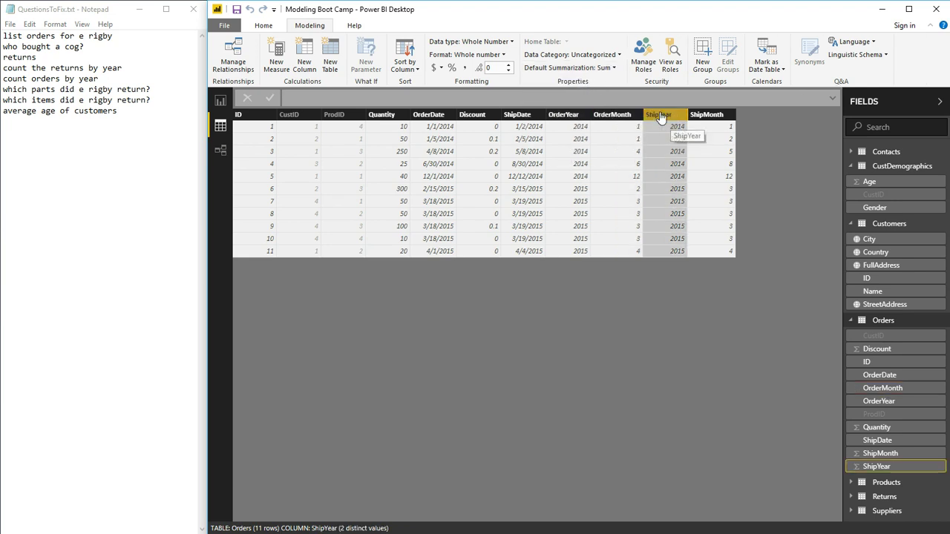
click(613, 68)
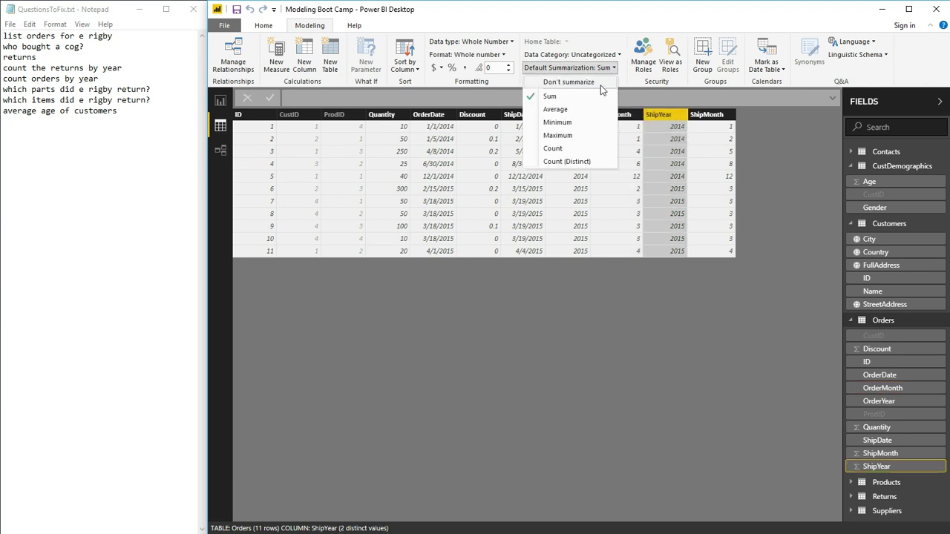
click(602, 83)
click(711, 116)
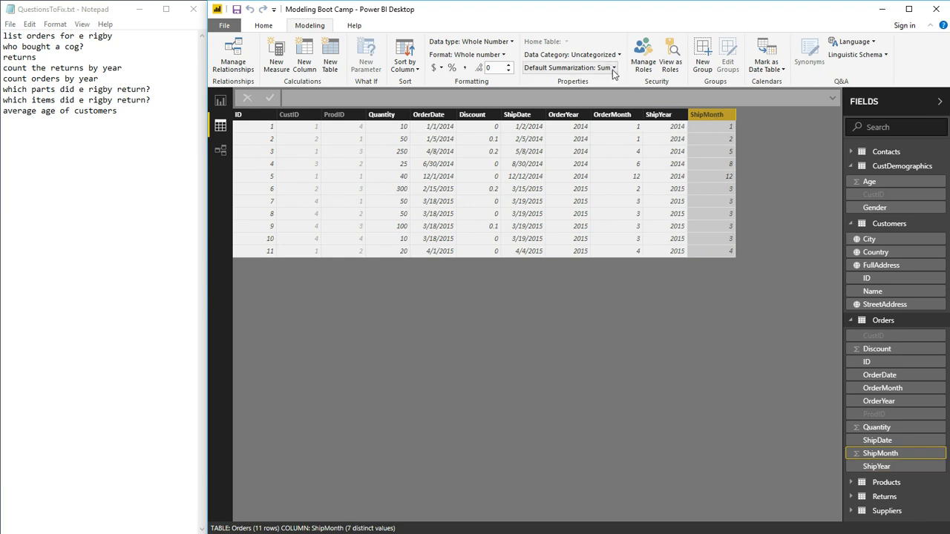
click(613, 68)
click(601, 83)
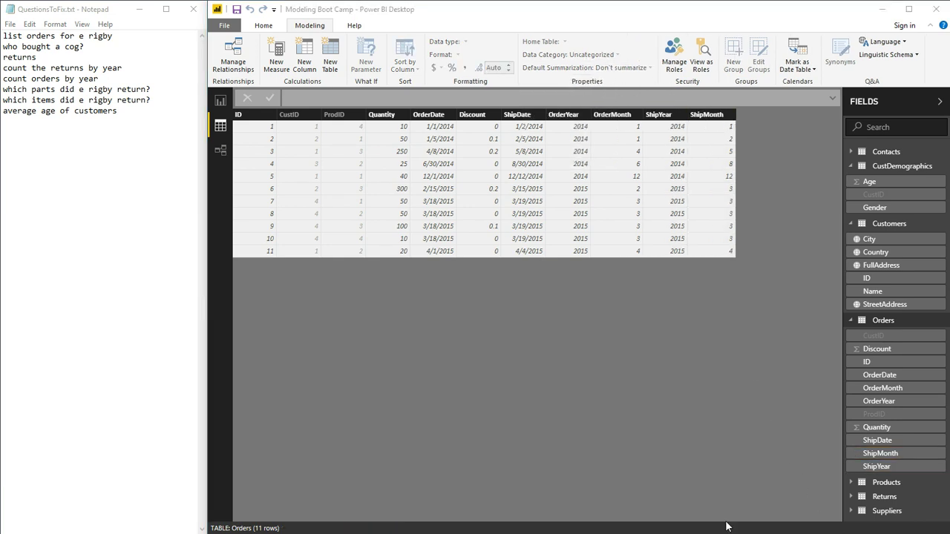
Review the ID, Price and QuantityInStock settings in the Products table and hide its SupplierID column in report view
click(885, 483)
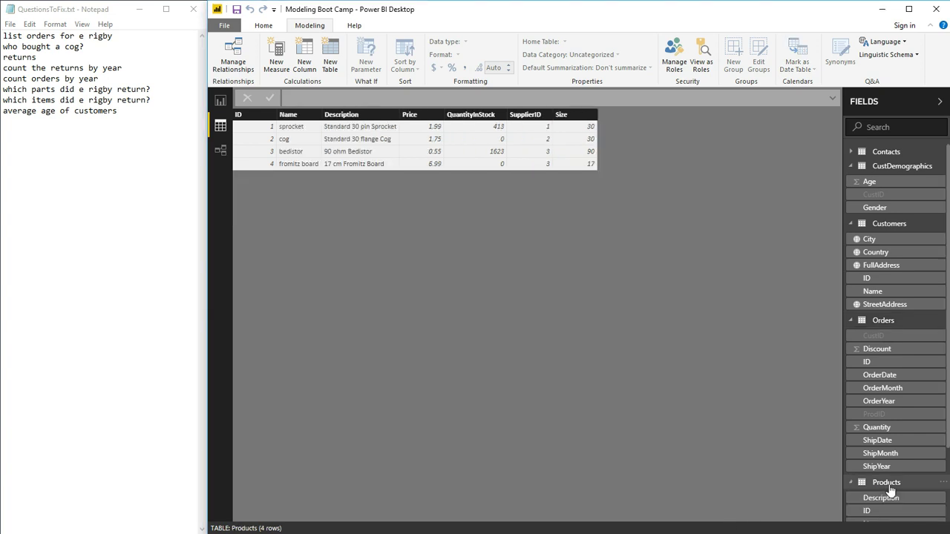
click(254, 117)
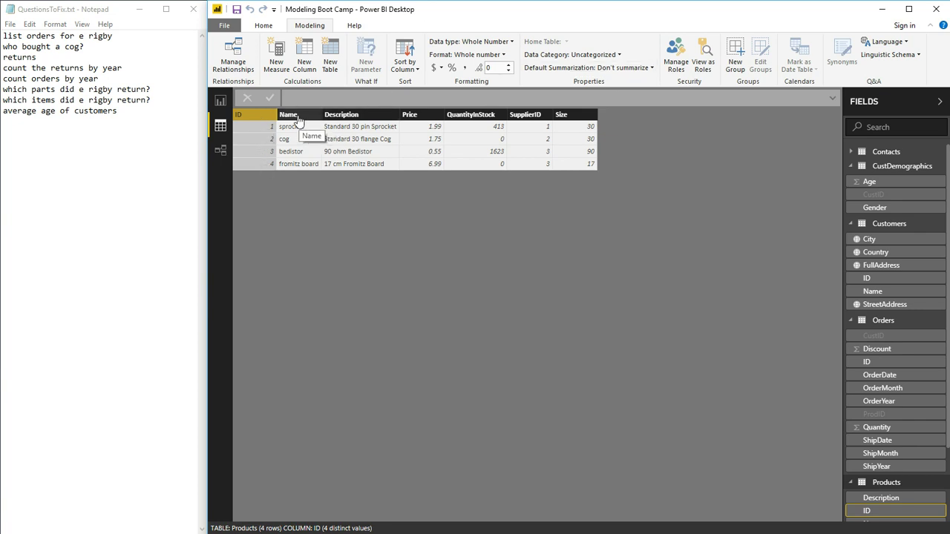
click(428, 115)
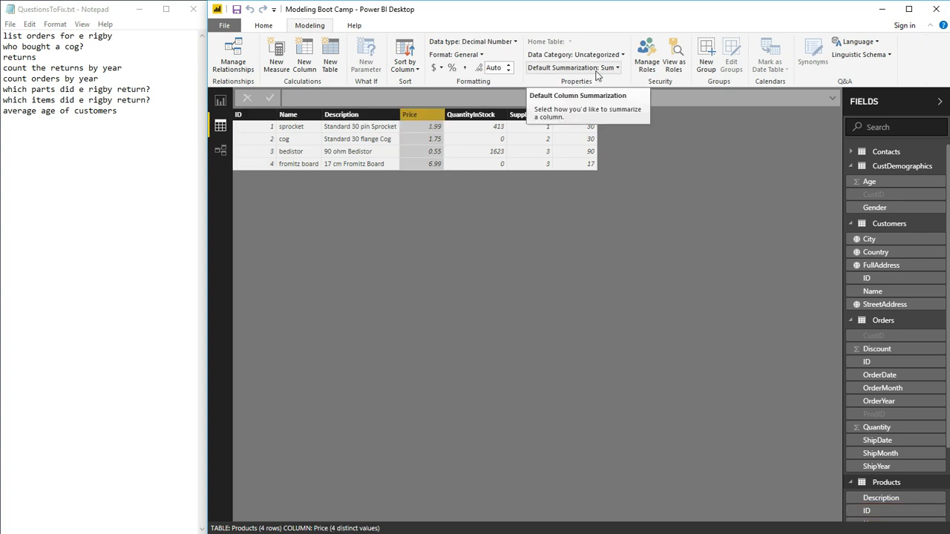
click(473, 117)
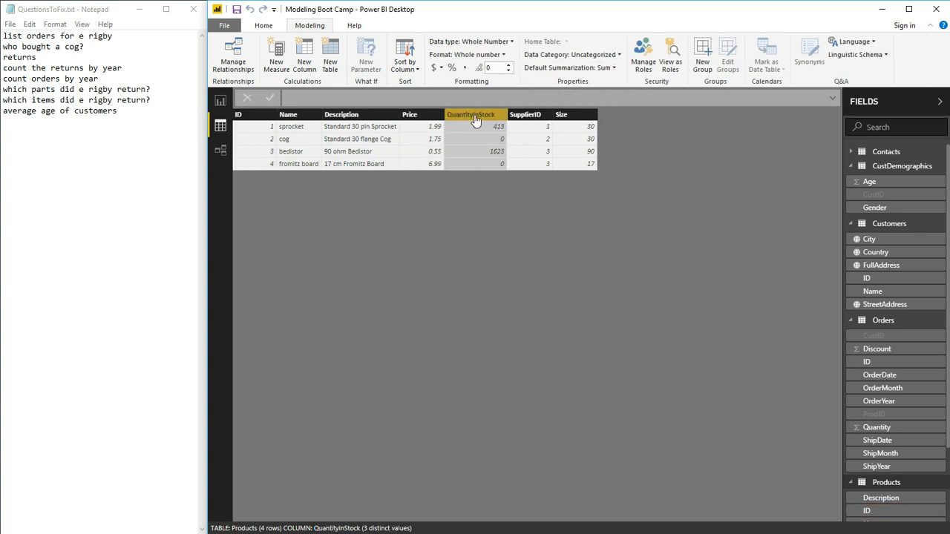
click(528, 119)
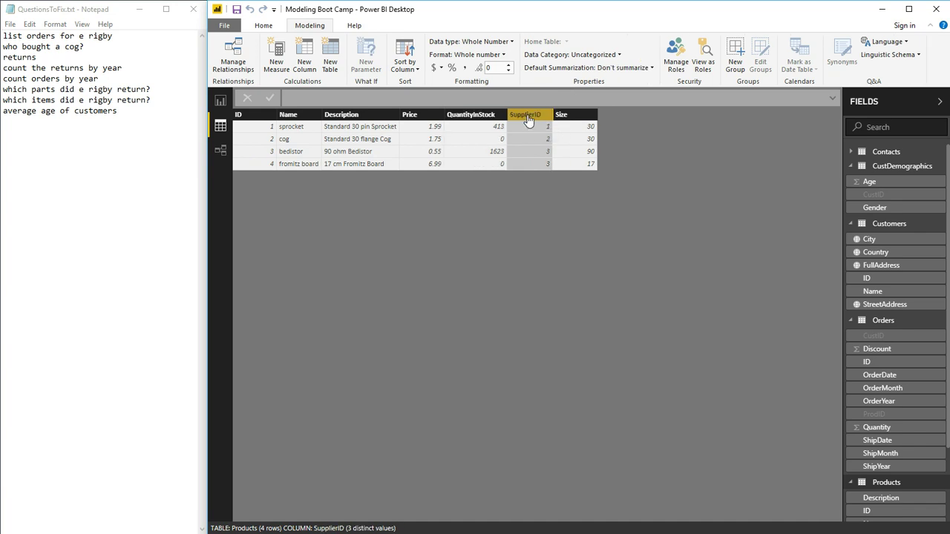
right_click(524, 119)
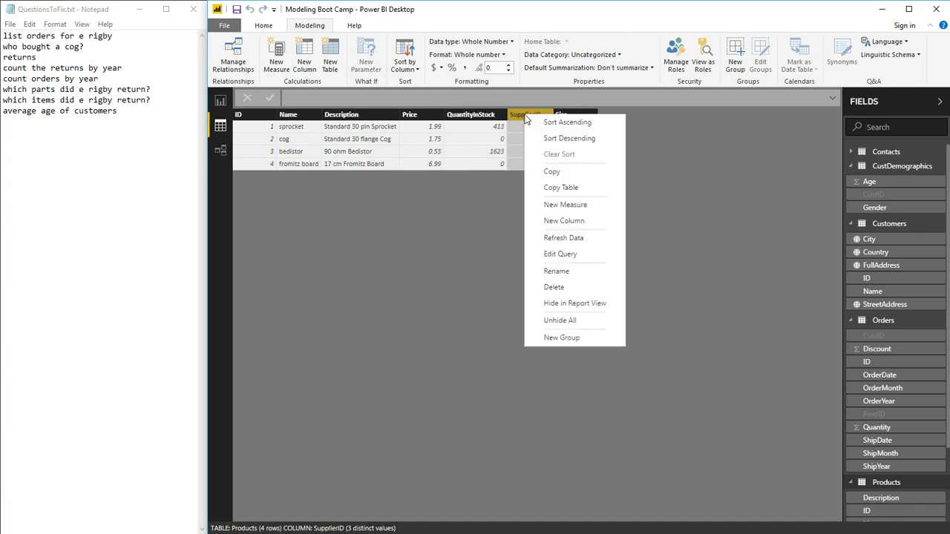
click(600, 304)
Set the default summarization of the Size column in the Products table to Average
click(571, 117)
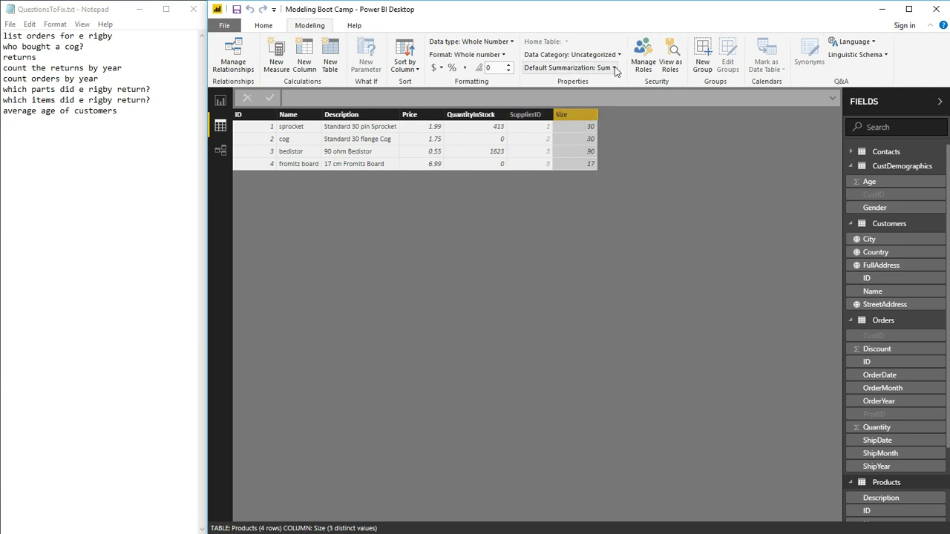
click(613, 67)
click(591, 112)
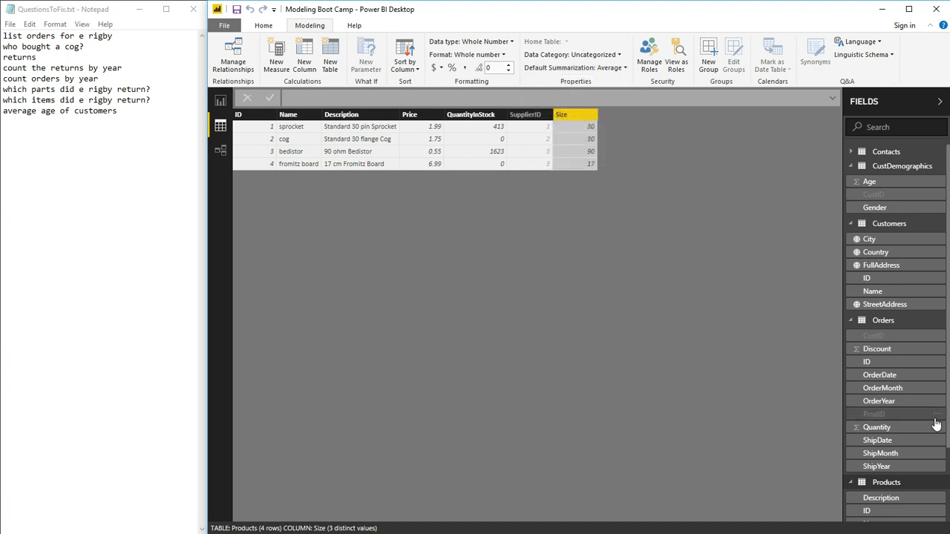
Display the Returns table and set the date format of its ReturnDate column to M/d/yyyy
scroll(947, 510, down, 3)
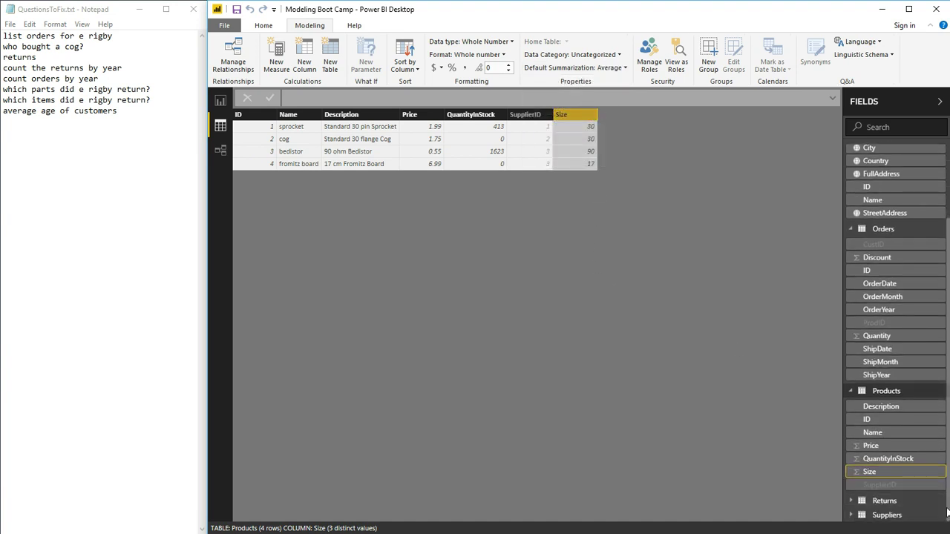
click(883, 501)
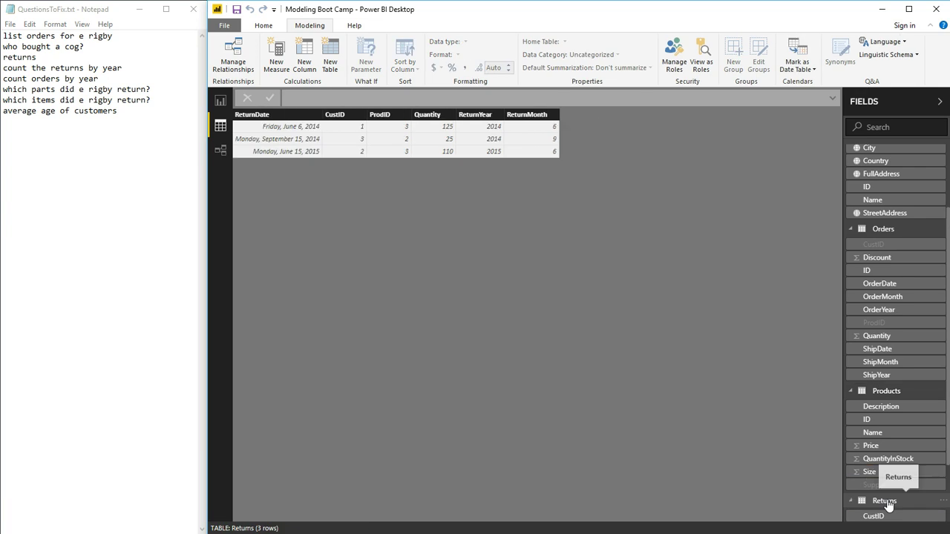
click(282, 117)
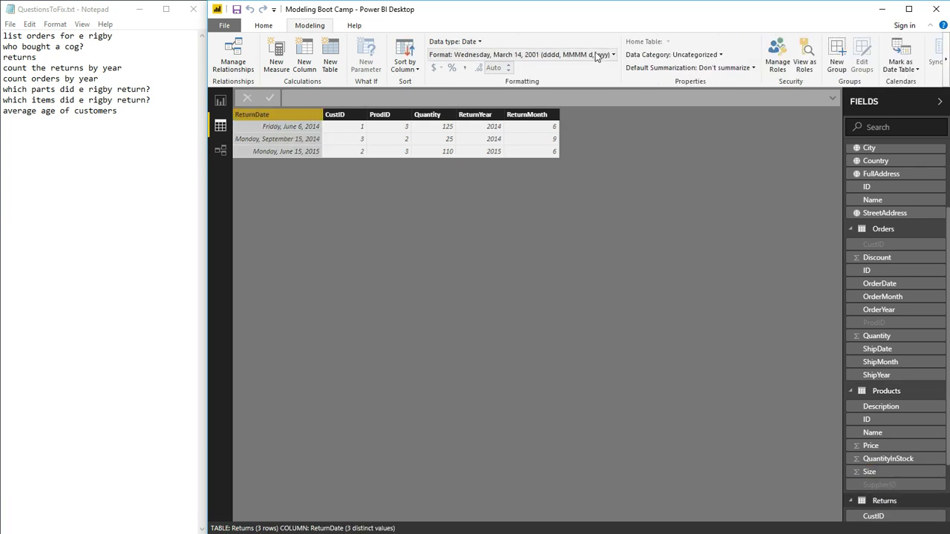
click(614, 55)
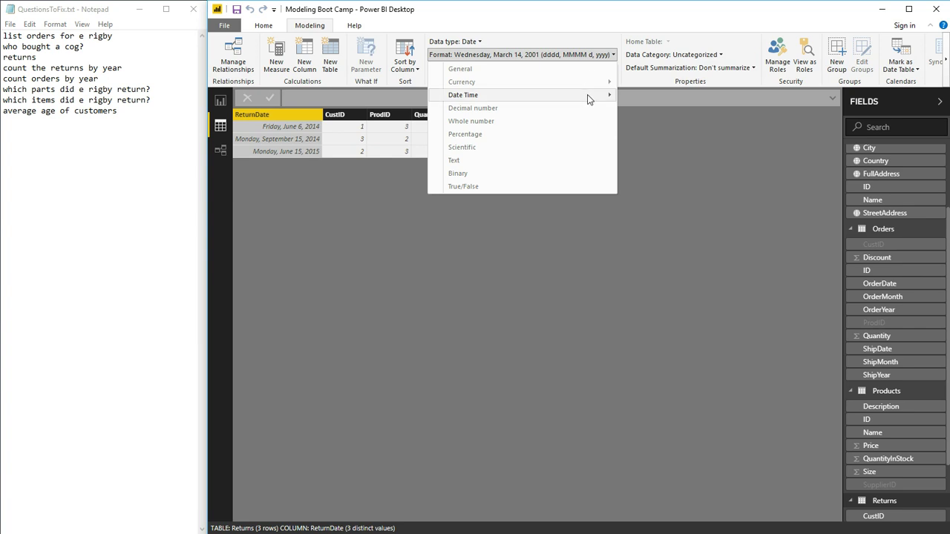
mouse_move(591, 97)
click(669, 98)
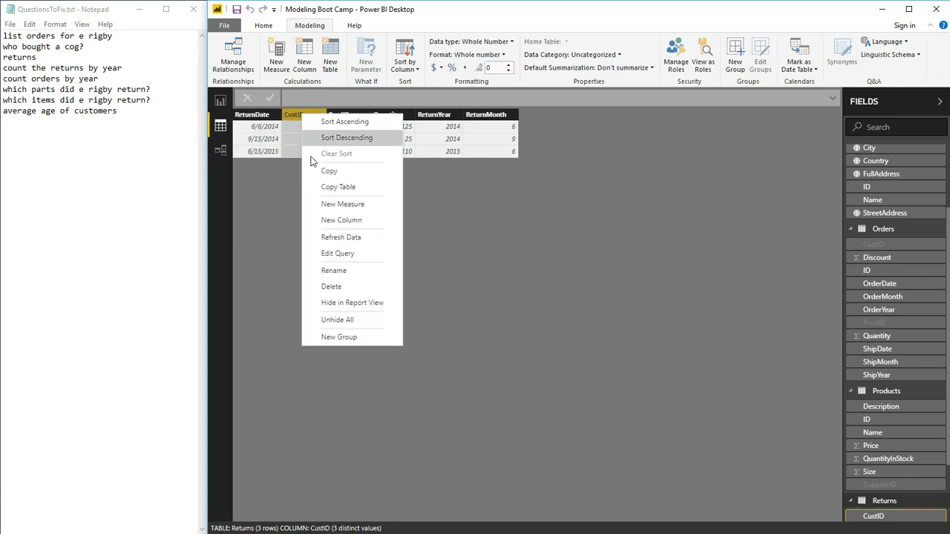
Hide the CustID and ProdID columns of the Returns table in report view
click(364, 302)
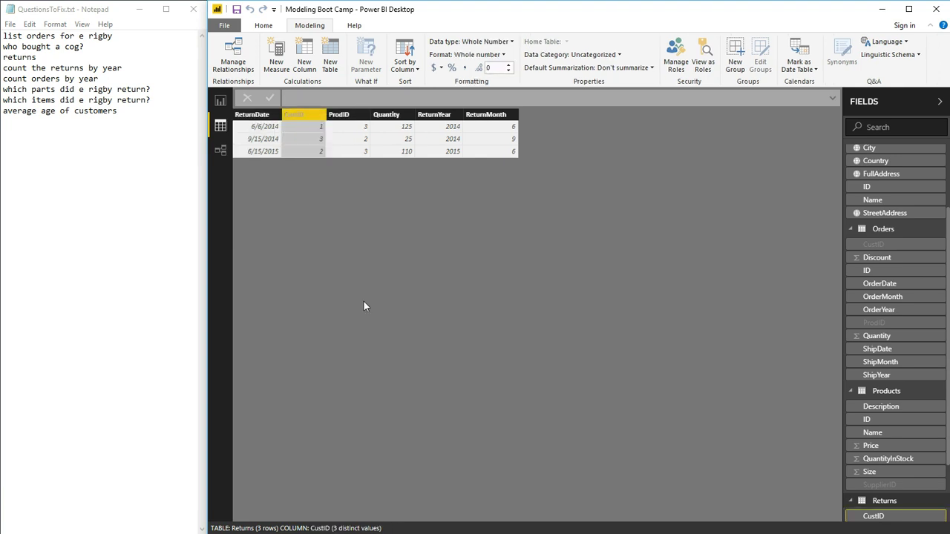
click(339, 117)
right_click(340, 117)
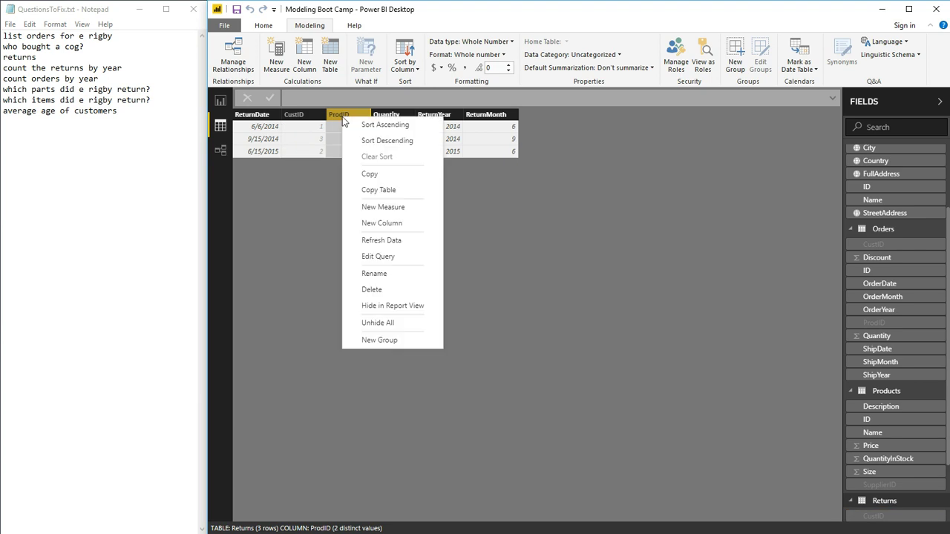
click(412, 306)
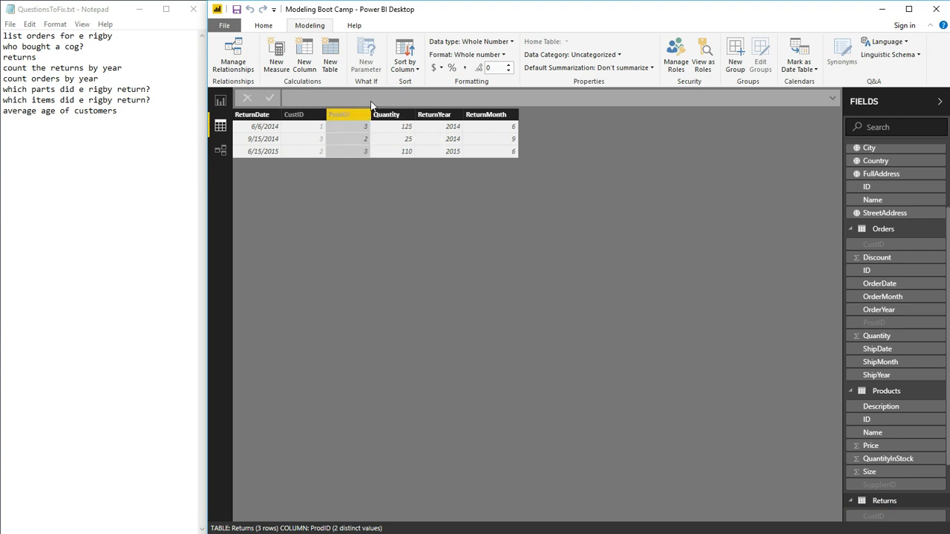
Add a calculated column named CustName to the Returns table with the formula RELATED(Customers[Name])
click(306, 59)
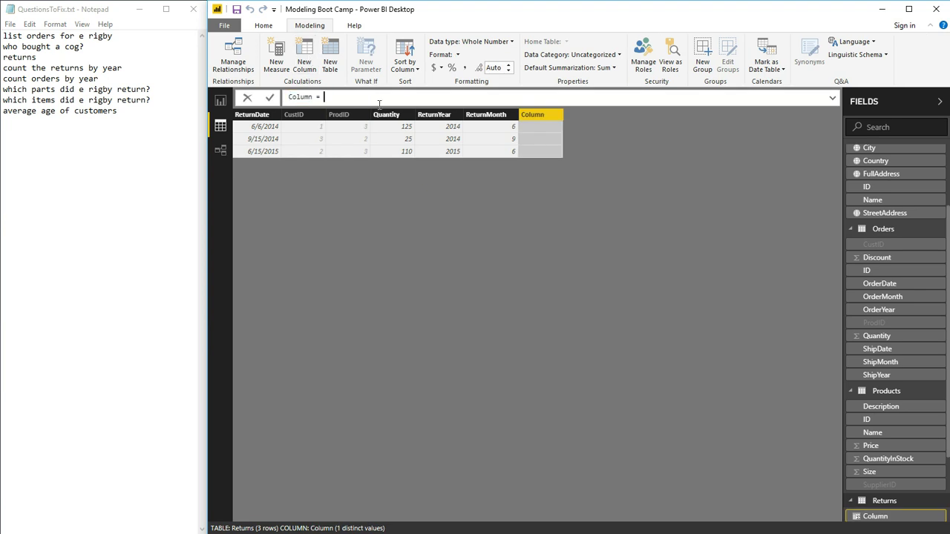
text(Rela)
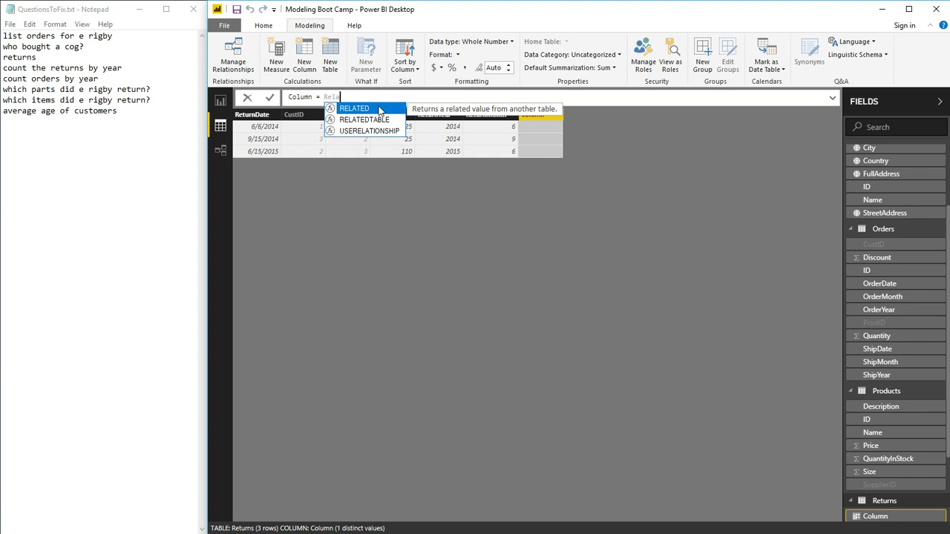
double_click(379, 109)
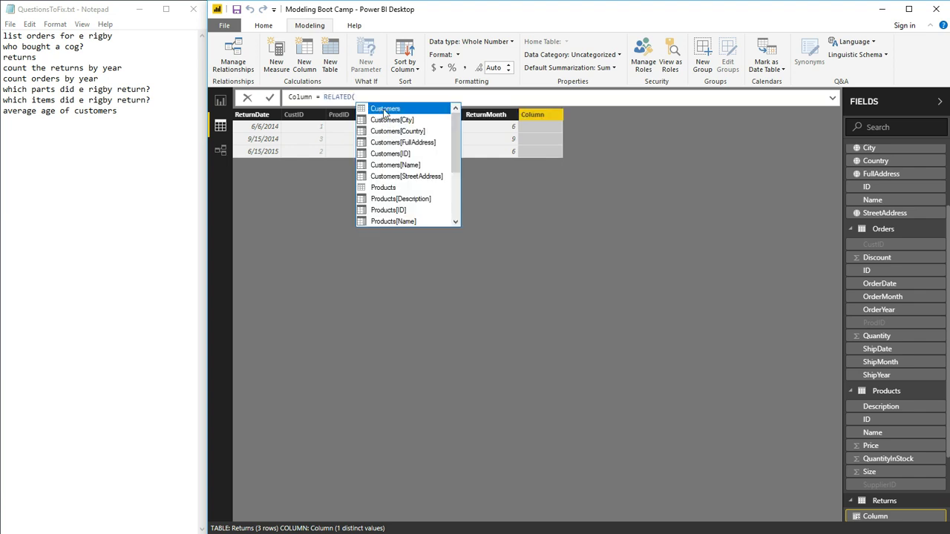
click(408, 166)
double_click(409, 166)
text())
key(Return)
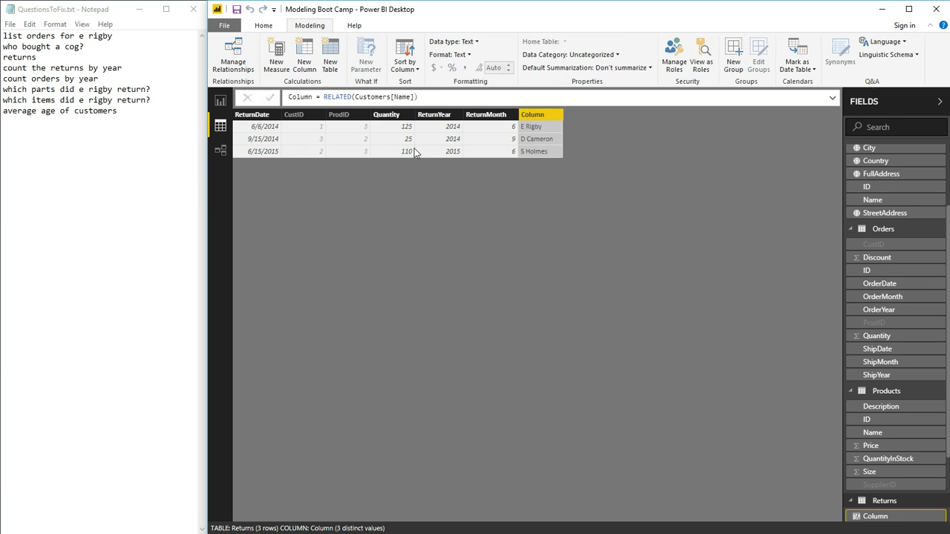
double_click(544, 114)
text(CustName)
key(Return)
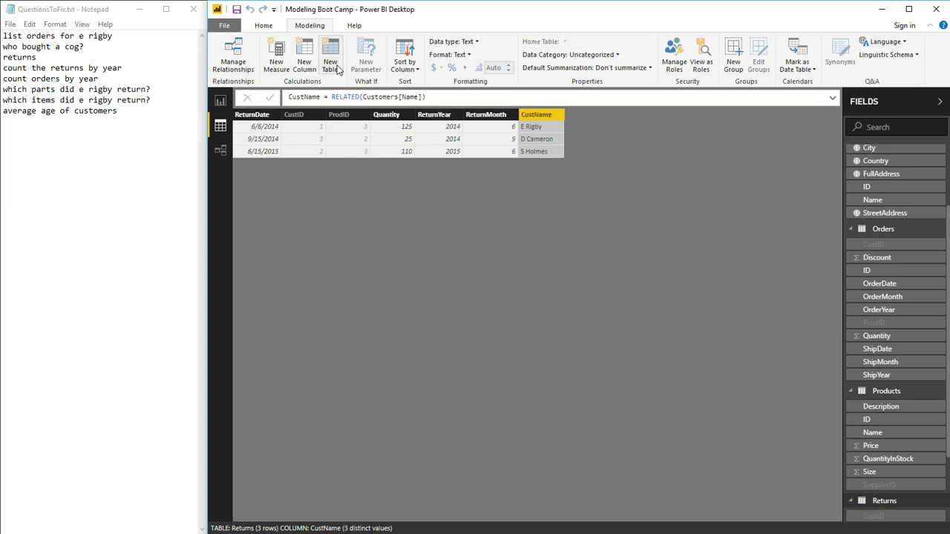
Add a calculated column named ProdName to the Returns table with the formula RELATED(Products[Name])
click(304, 66)
click(353, 100)
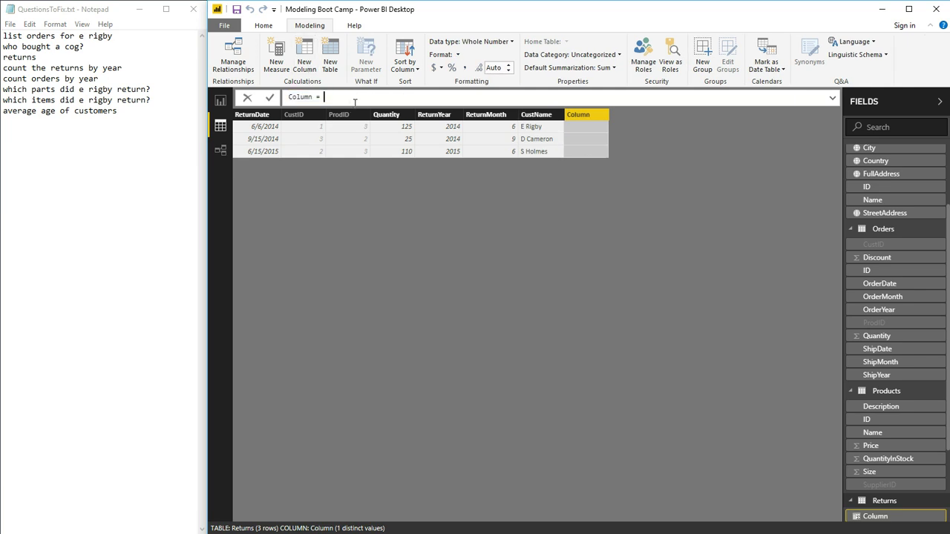
text(Relat)
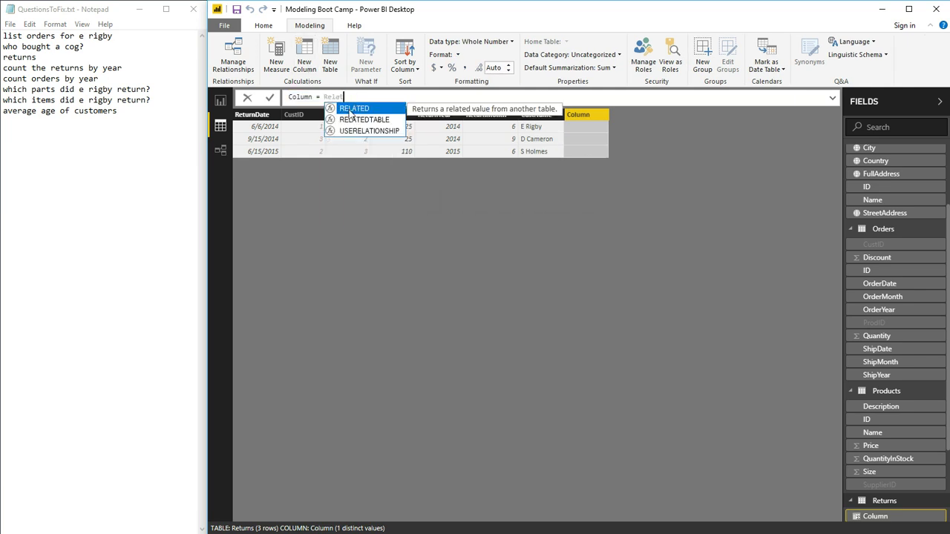
double_click(355, 110)
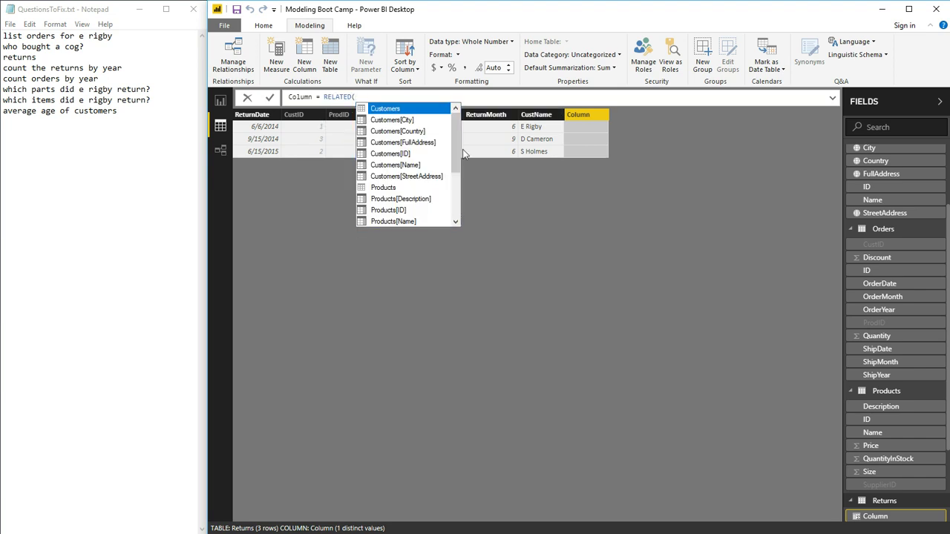
click(407, 222)
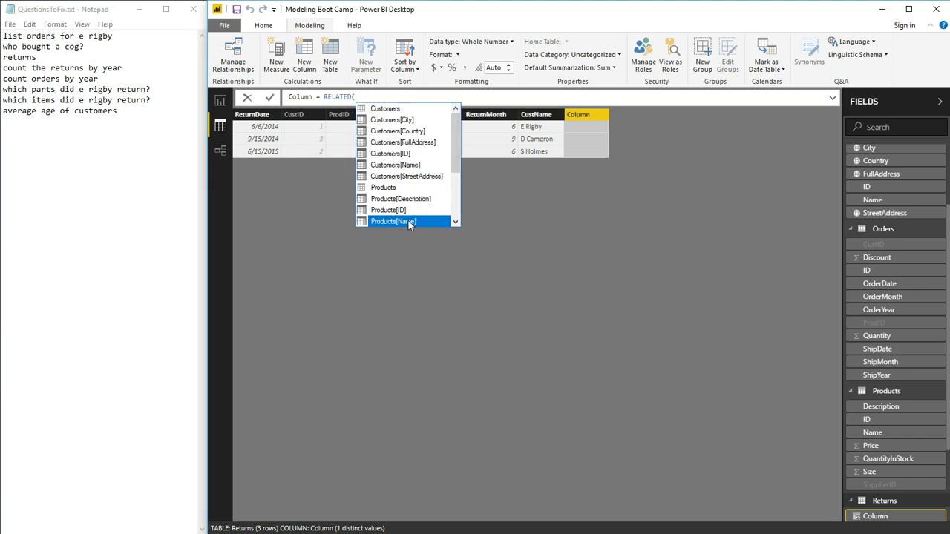
double_click(408, 221)
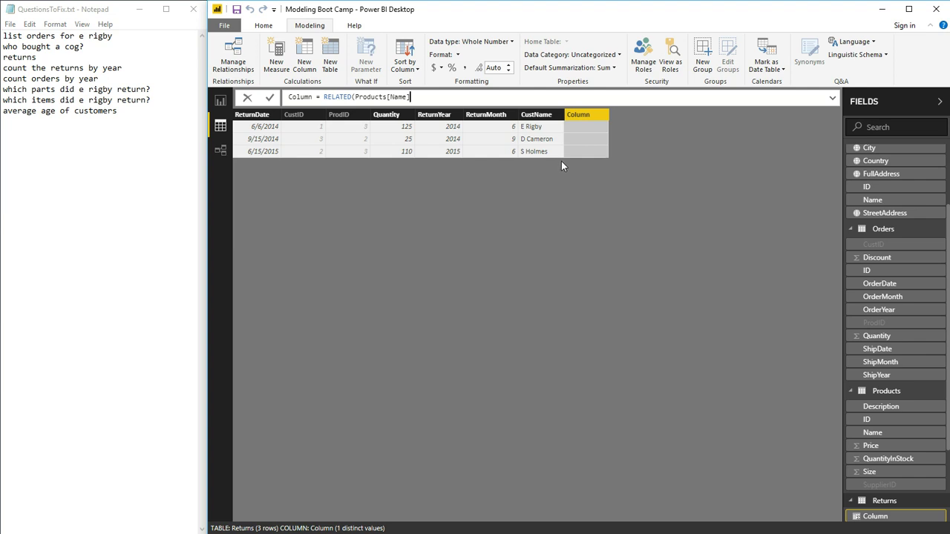
key(Return)
double_click(581, 115)
text(P)
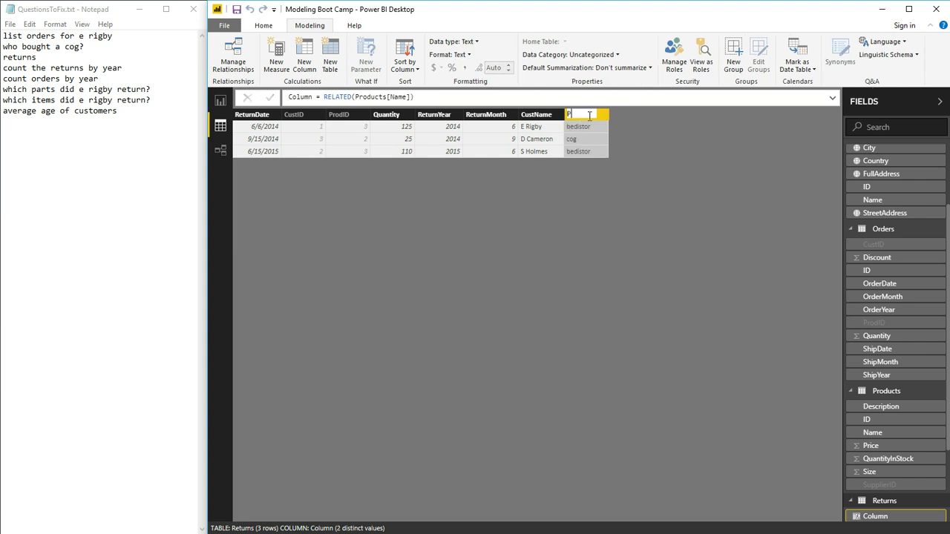
text(rodName)
key(Return)
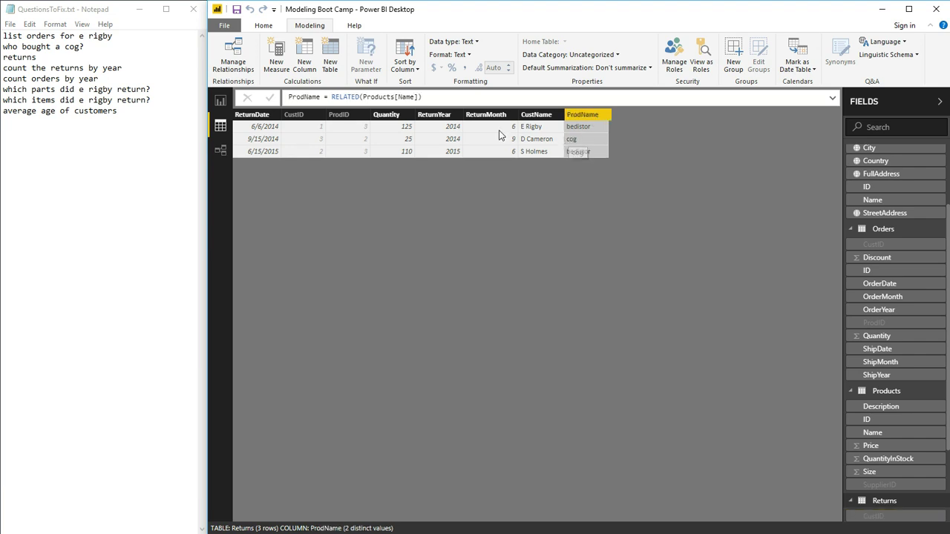
Set the default summarization of the ReturnYear and ReturnMonth columns in the Returns table to Don't summarize
click(385, 118)
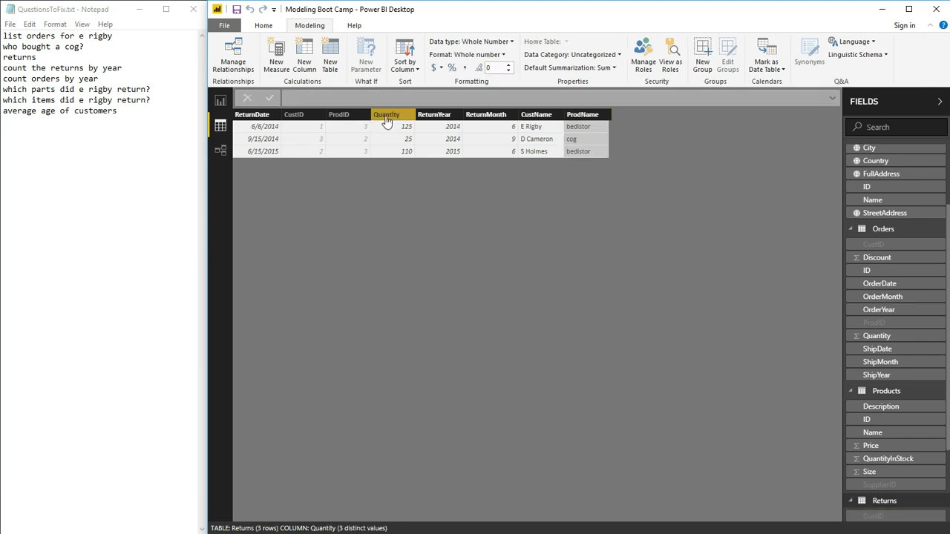
click(446, 118)
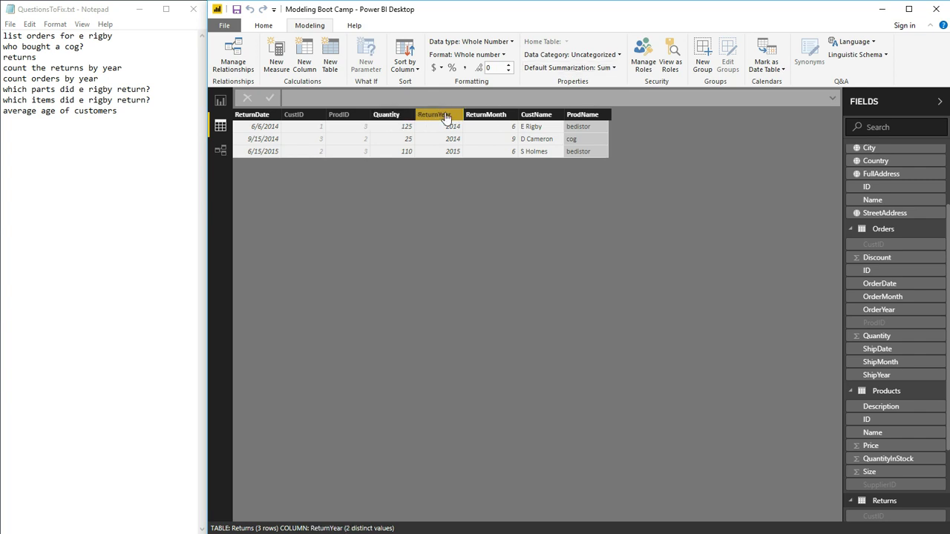
click(612, 71)
click(586, 84)
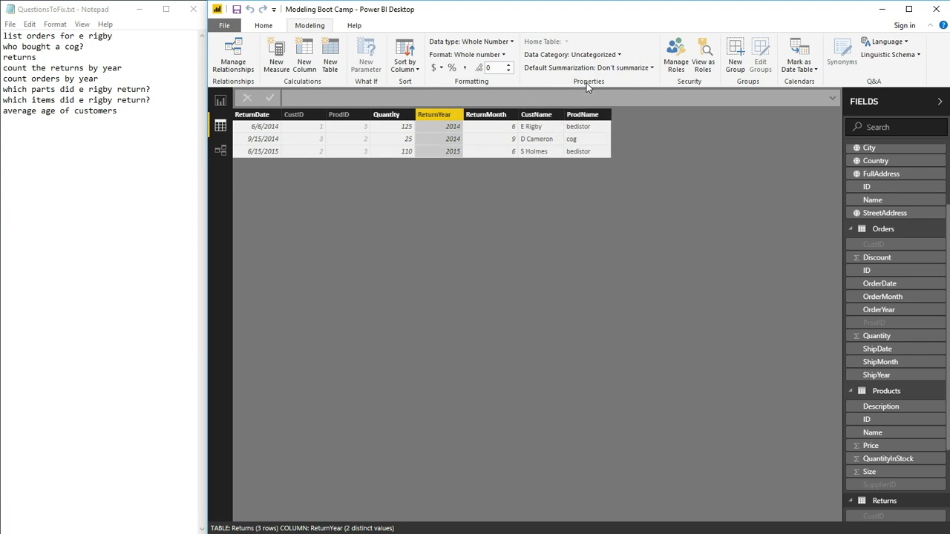
click(490, 118)
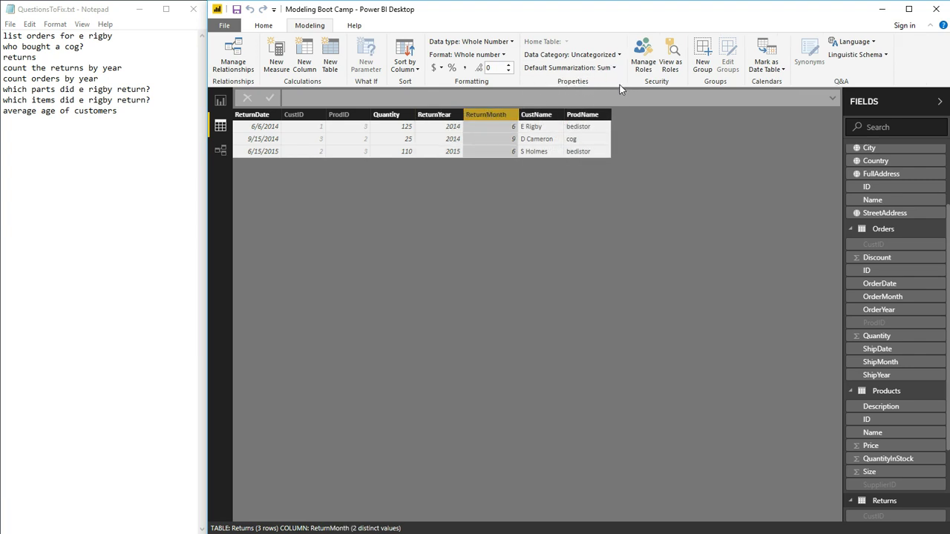
click(607, 68)
click(594, 83)
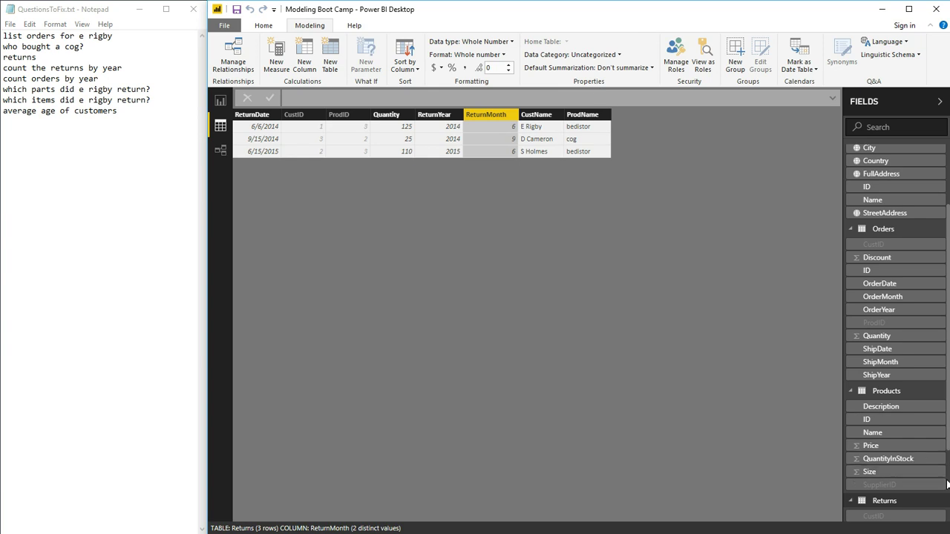
Display the Suppliers table and check the settings of its ID, Name and Preferred columns
scroll(920, 482, down, 3)
click(885, 515)
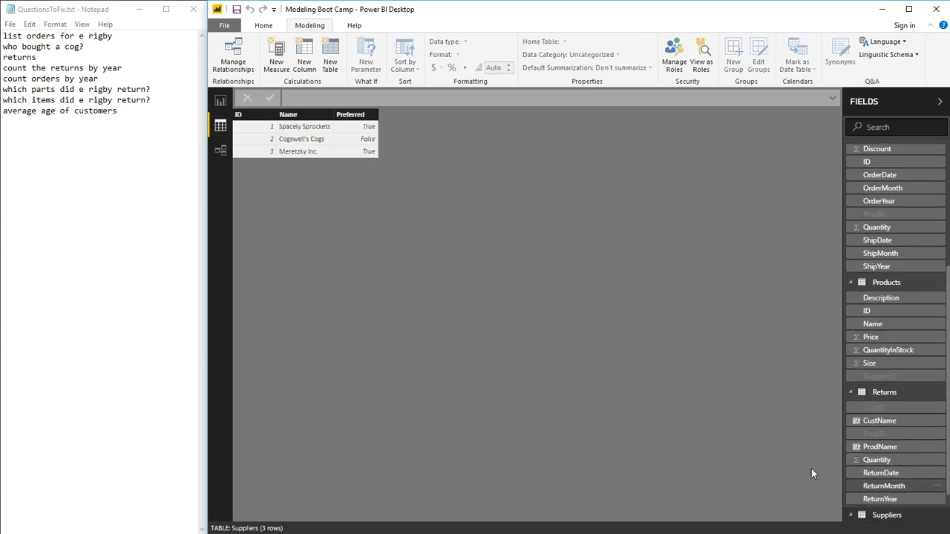
click(255, 118)
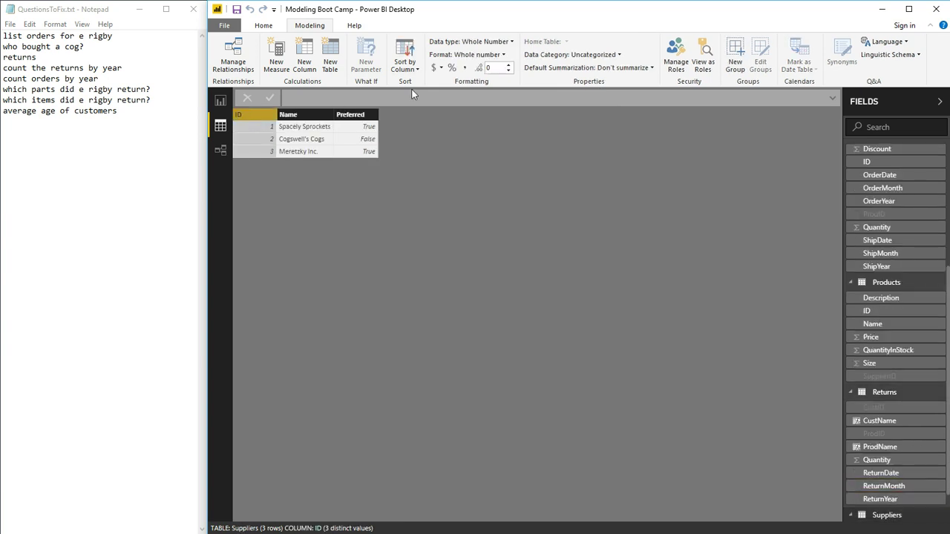
click(304, 120)
click(357, 119)
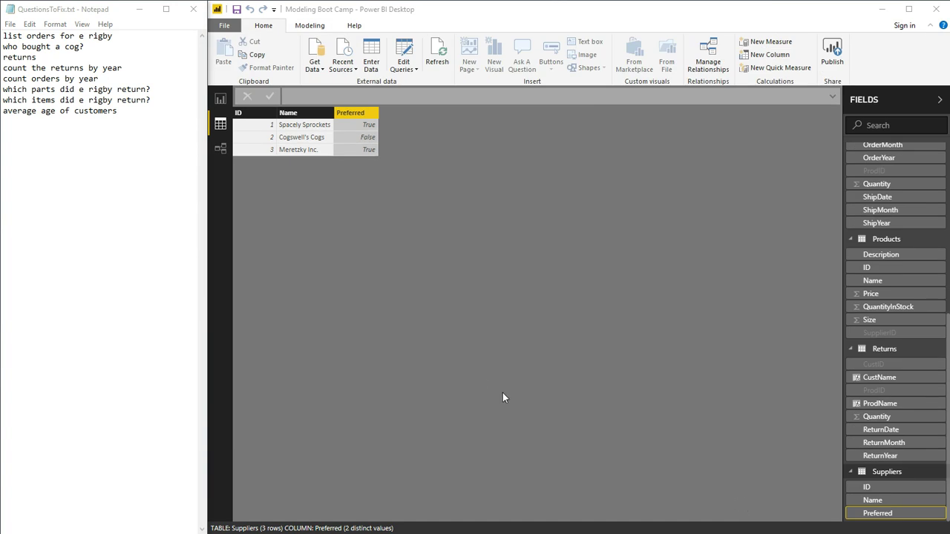
Open the synonyms in the relationships view and add part and item as synonyms for the Products table
double_click(40, 89)
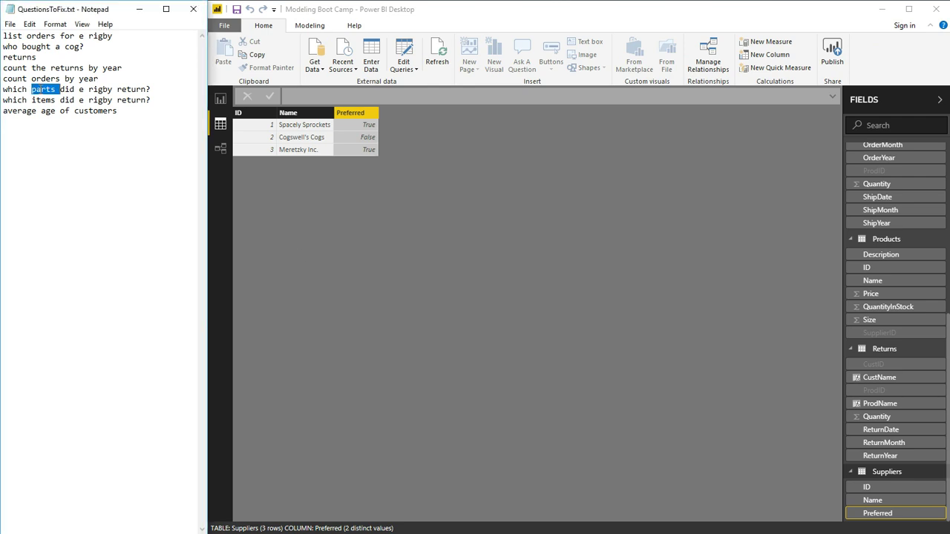
double_click(44, 99)
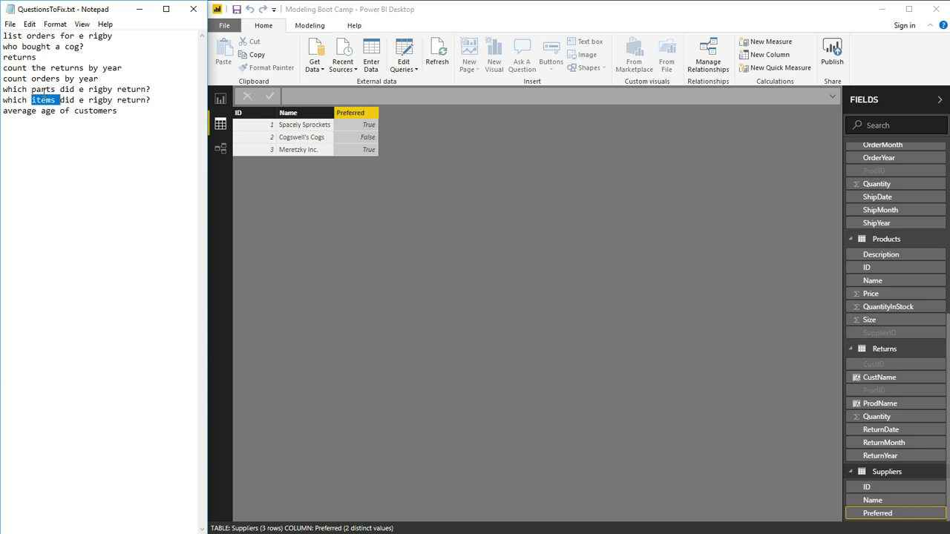
click(221, 150)
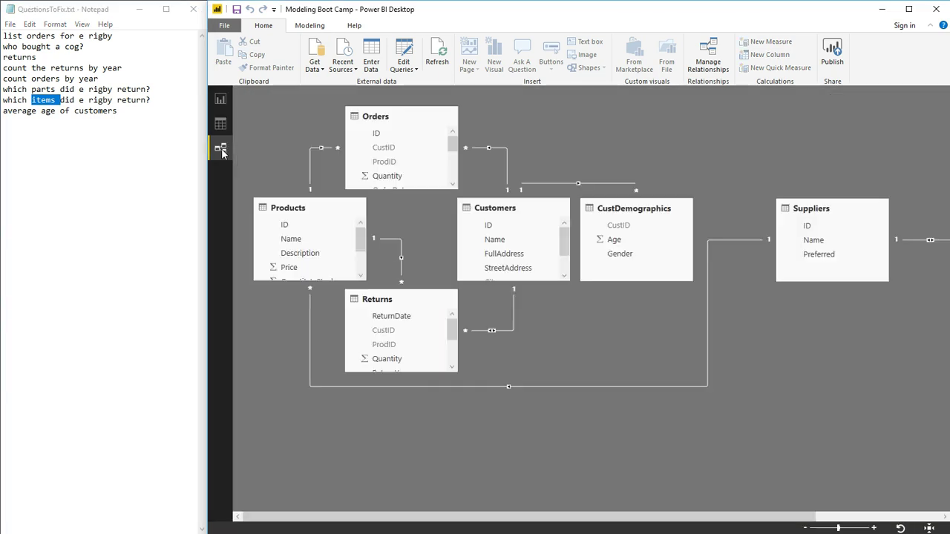
click(306, 28)
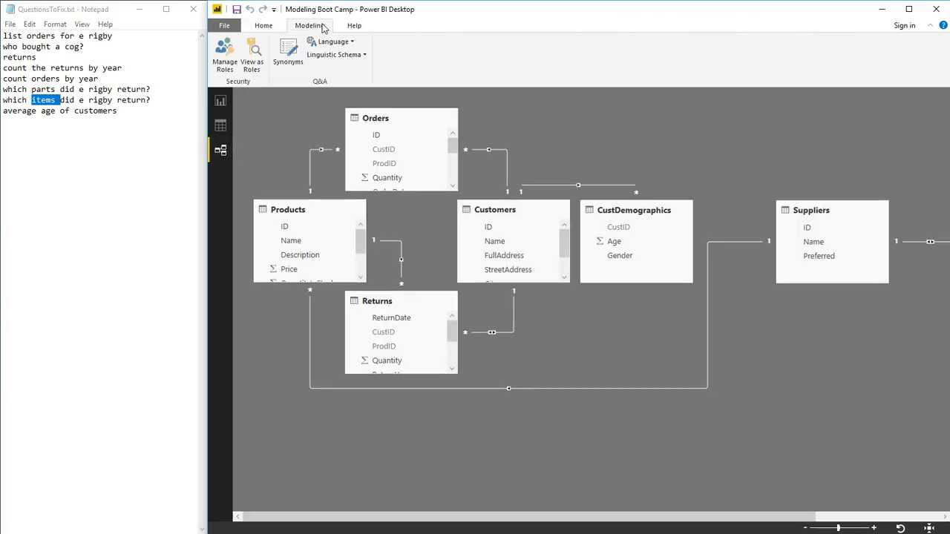
click(290, 53)
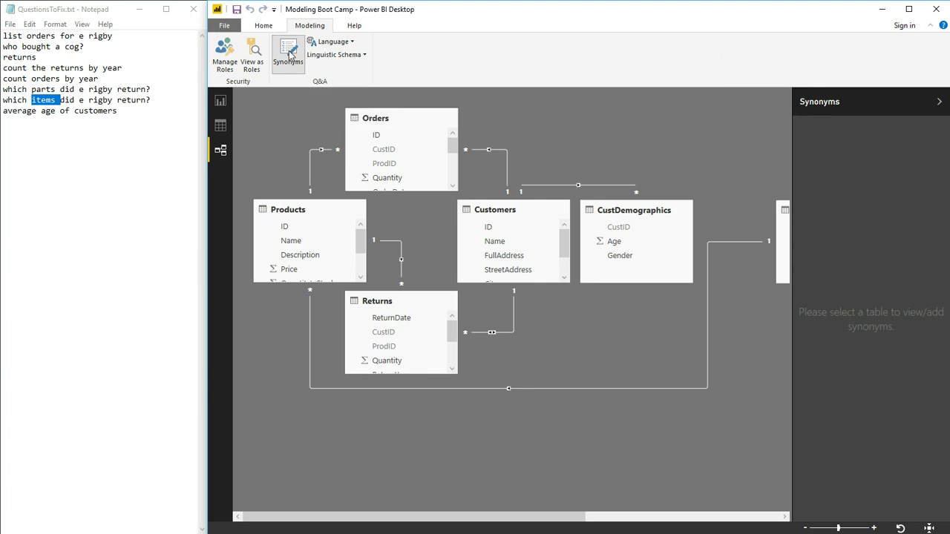
click(334, 211)
click(848, 146)
text(, part, item)
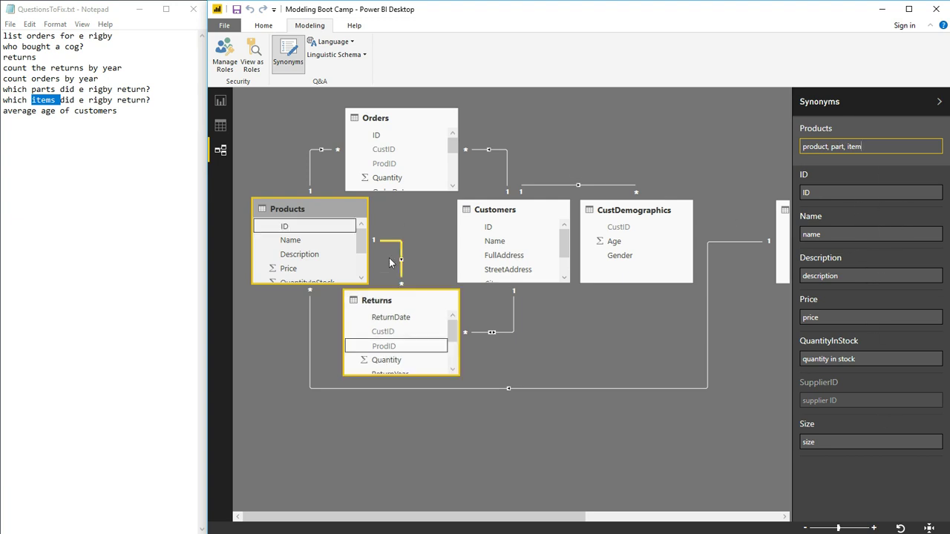
In the Returns table, add the synonyms date for ReturnDate, year for ReturnYear and month for ReturnMonth
click(428, 300)
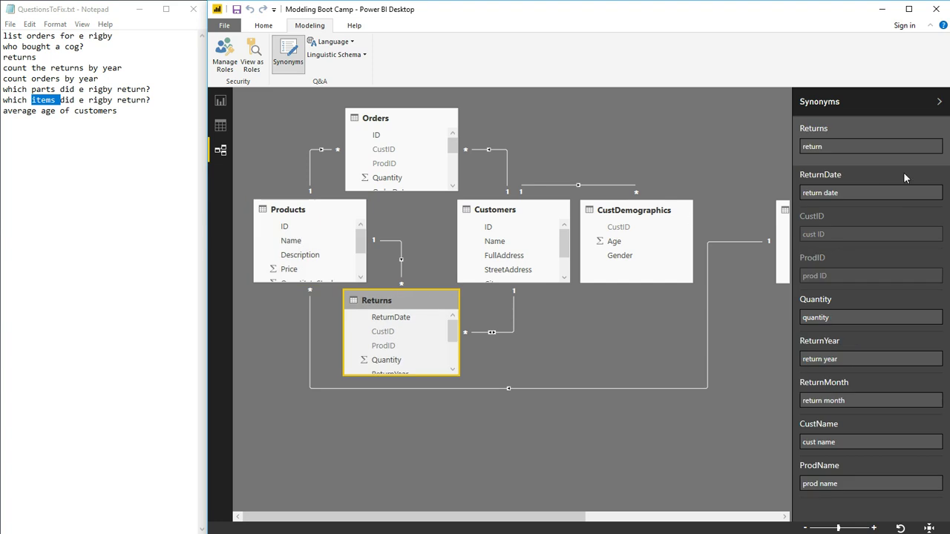
click(842, 192)
text(, date)
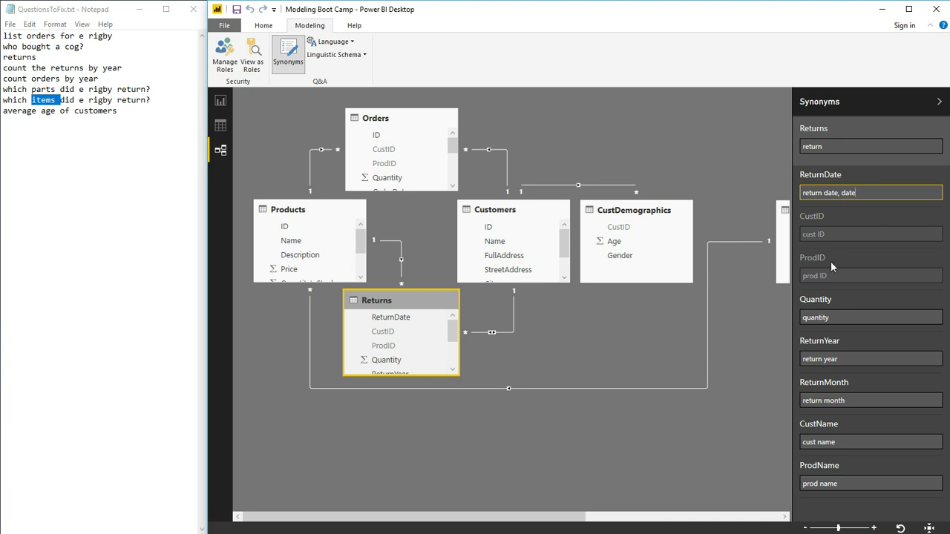
click(861, 361)
text(, year)
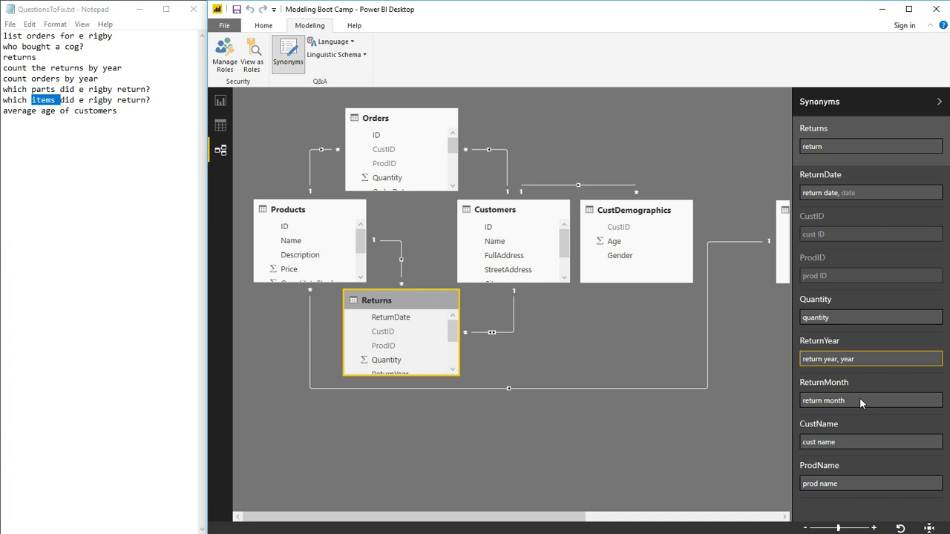
click(860, 400)
text(, month)
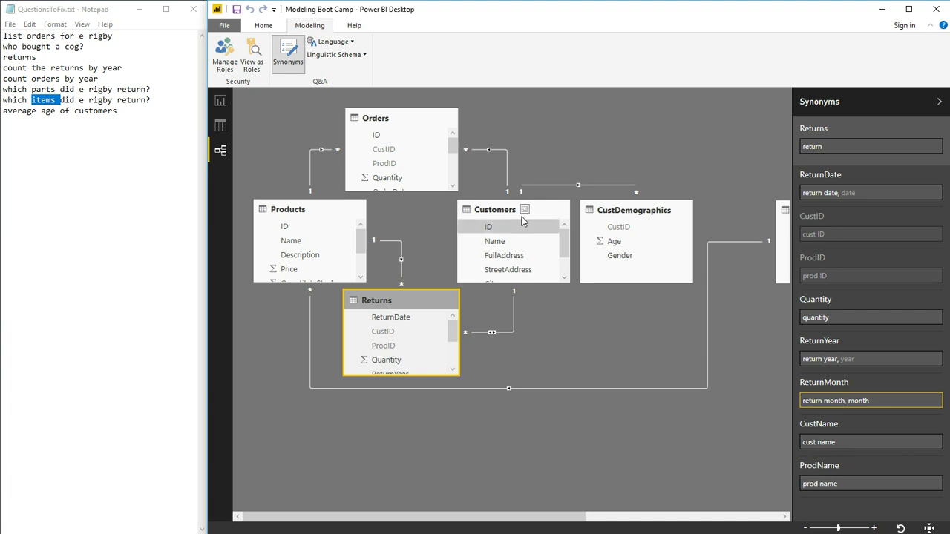
Add client as a synonym for the Customers table
click(496, 211)
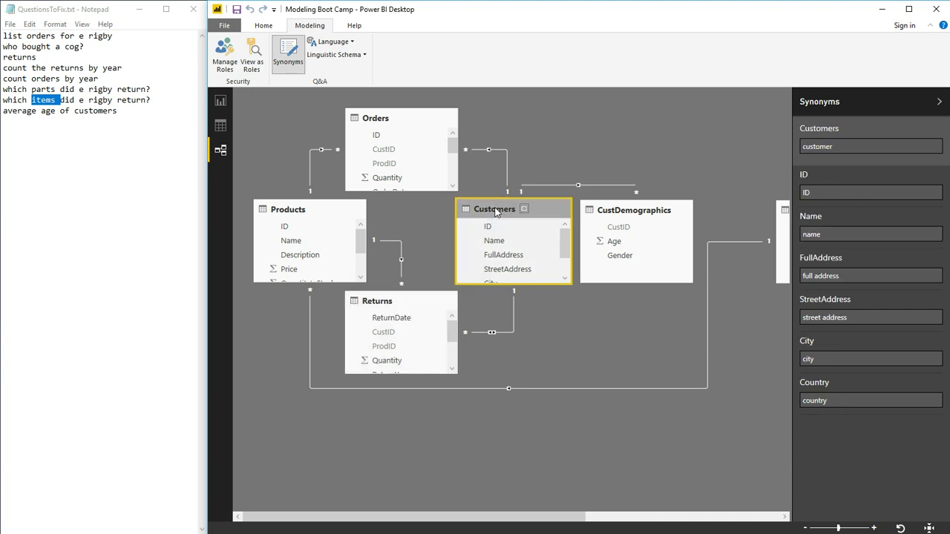
click(860, 146)
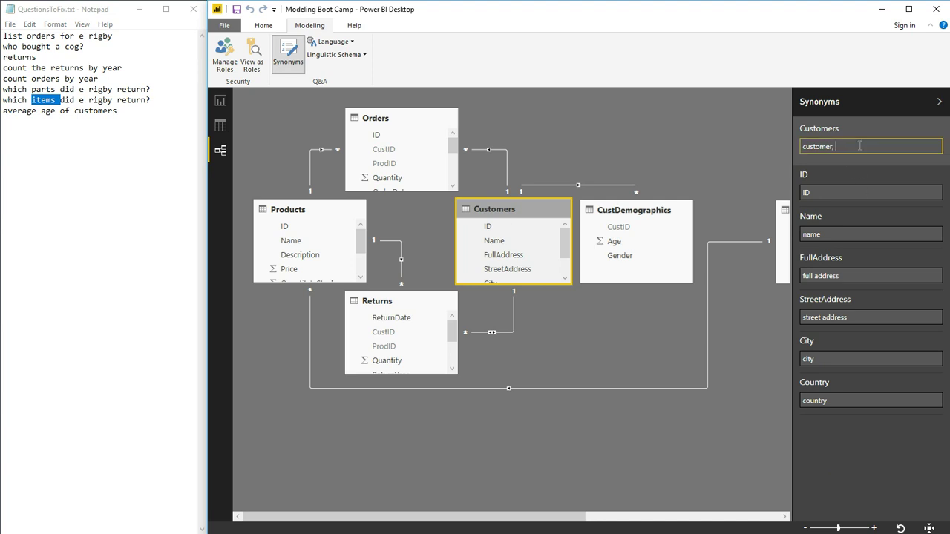
text(client)
Add purchase as a synonym for the Orders table
click(426, 120)
click(829, 147)
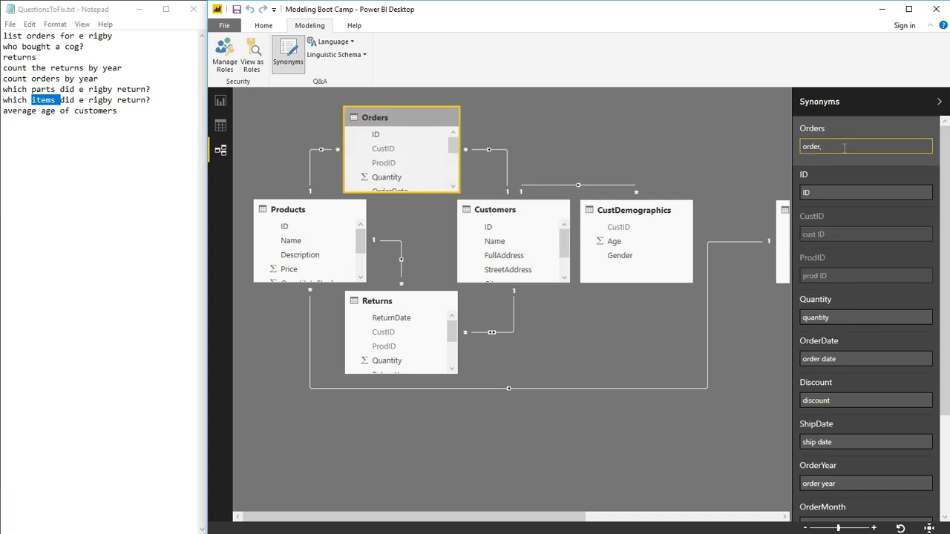
text(purchace)
key(BackSpace)
key(BackSpace)
text(se)
In the Orders table, add the synonyms date for OrderDate, year for OrderYear and month for OrderMonth
drag(945, 331, 942, 444)
click(857, 225)
text(, )
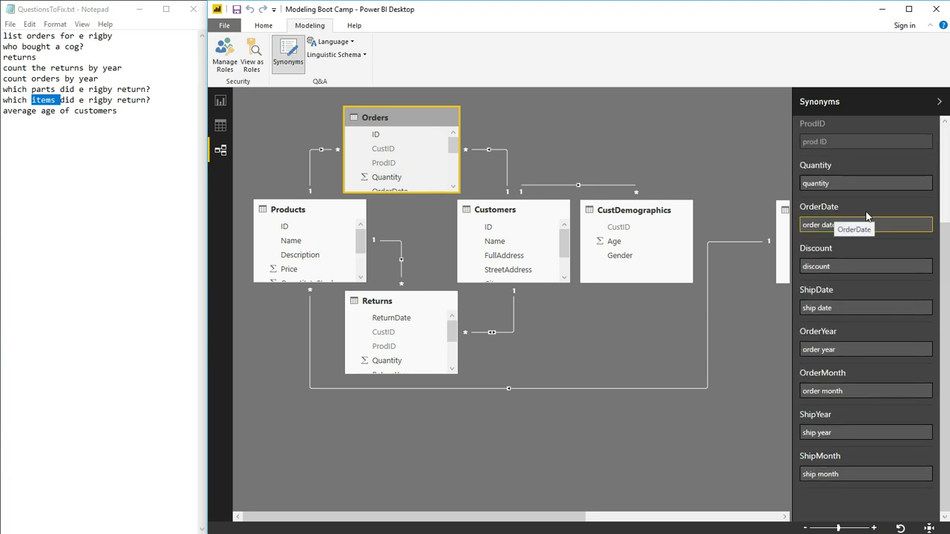
text(date)
click(873, 349)
text(, date)
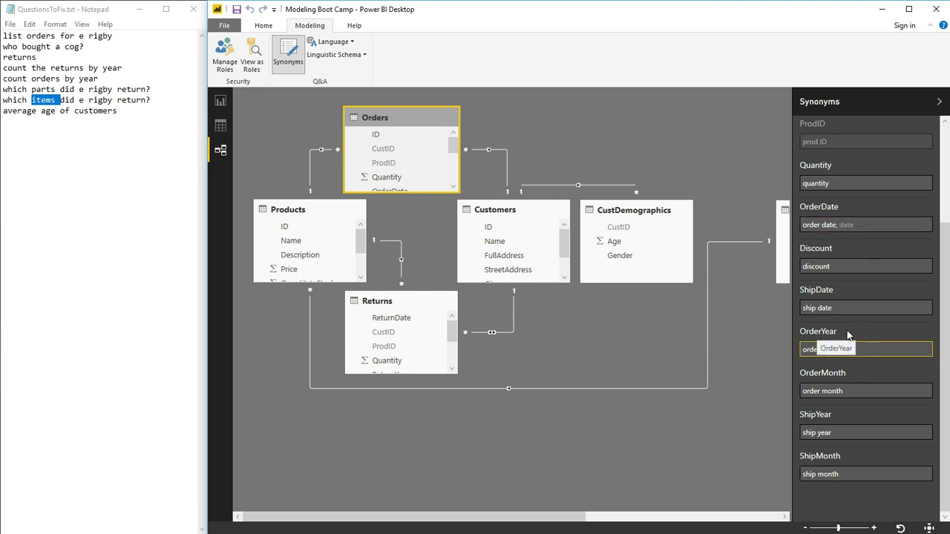
text(year)
click(868, 390)
text(, month)
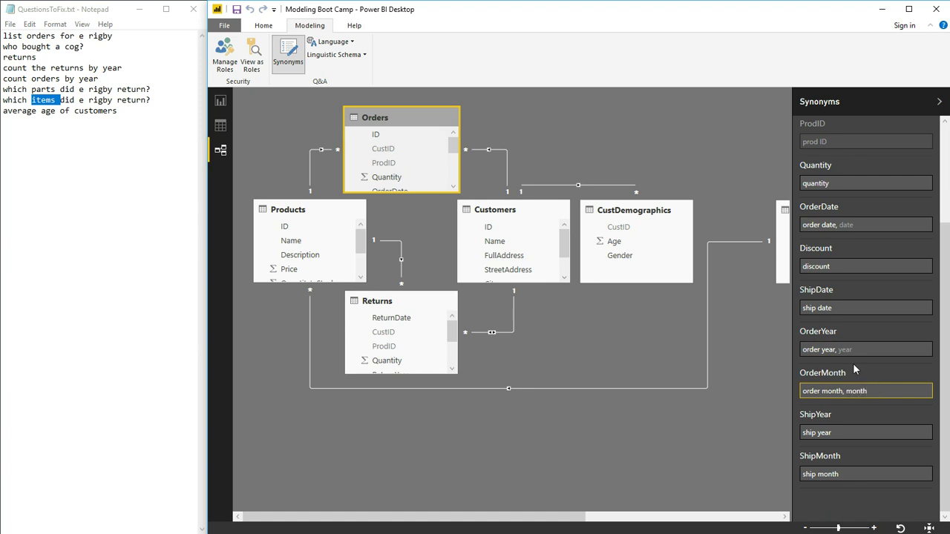
Look at the CustDemographics synonyms and add status wording to the synonyms of the Preferred column in the Suppliers table
click(642, 211)
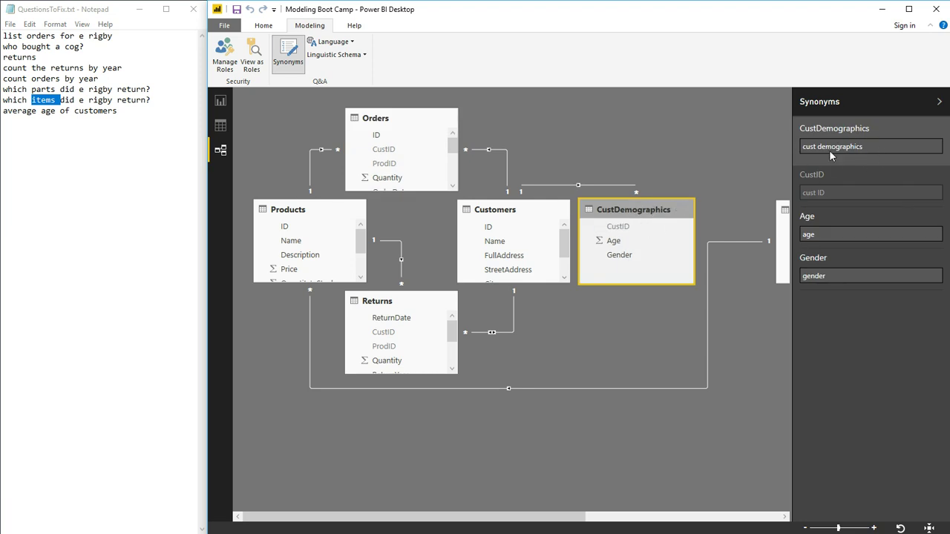
drag(579, 516, 744, 517)
click(600, 213)
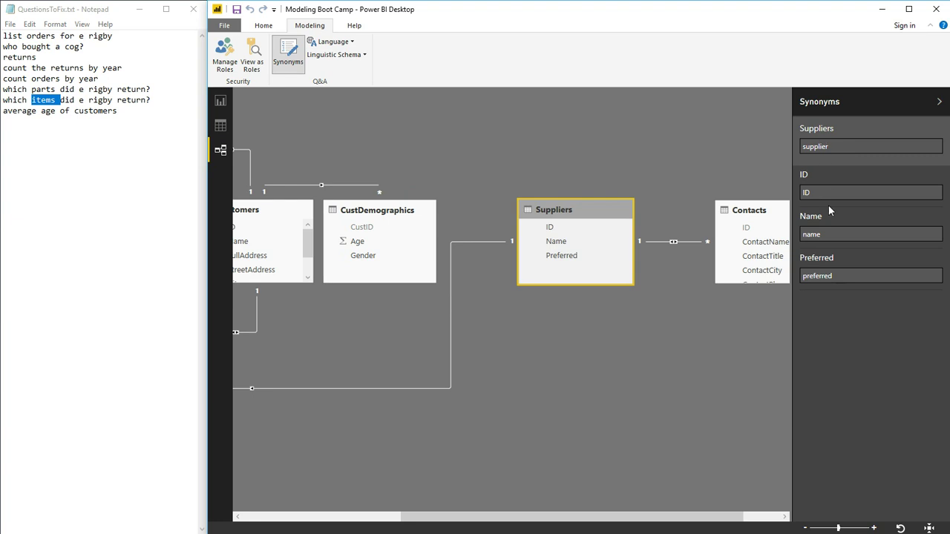
click(837, 272)
text(,)
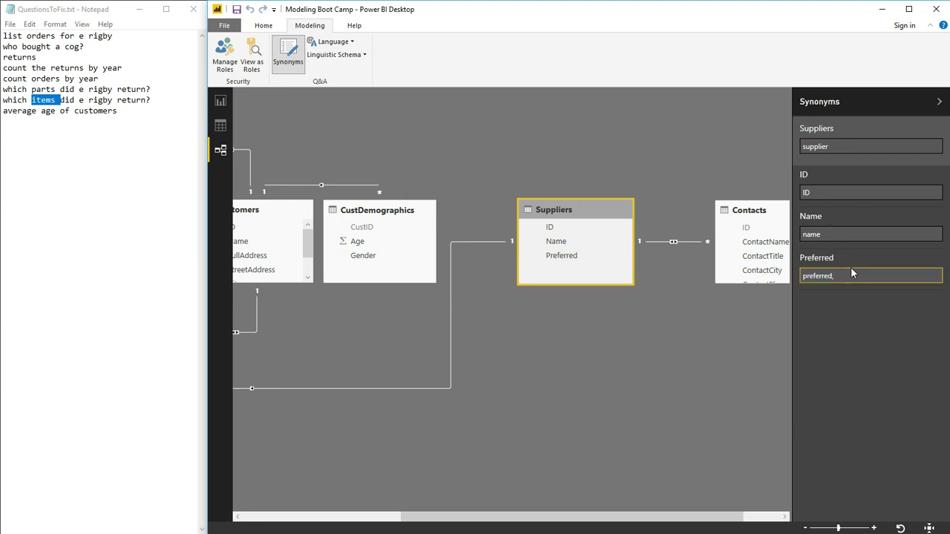
key(BackSpace)
key(BackSpace)
text(status)
In the Contacts table, add the synonyms name for ContactName, title for ContactTitle, city for ContactCity, and phone and phone number for ContactPhone
click(746, 210)
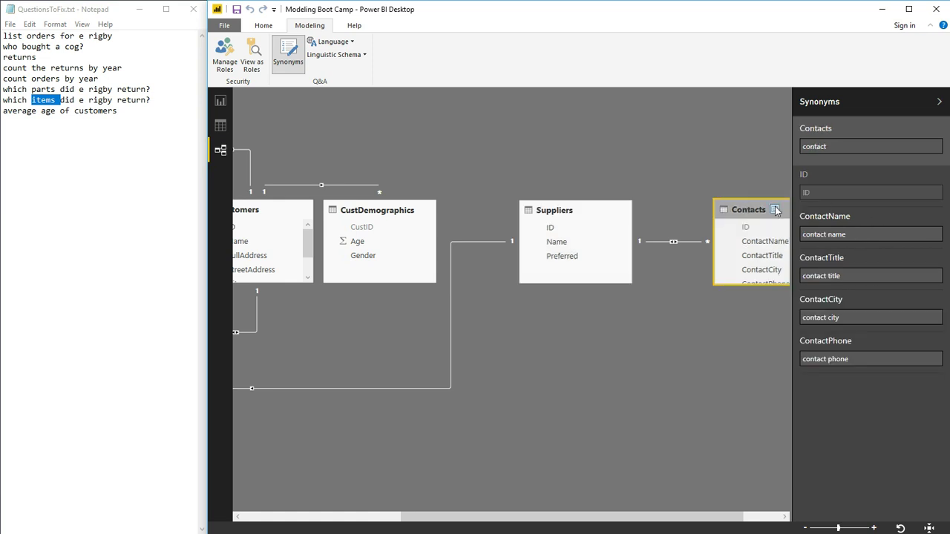
click(861, 234)
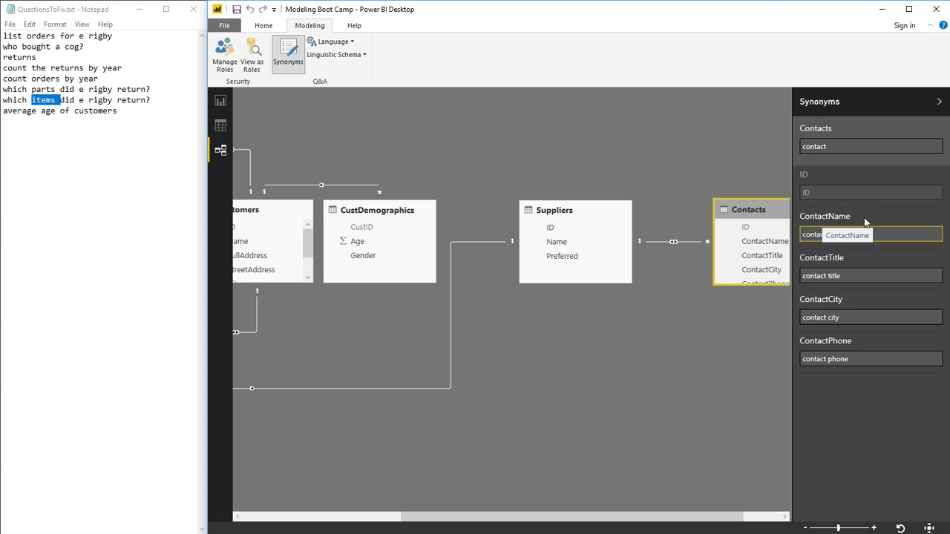
click(889, 276)
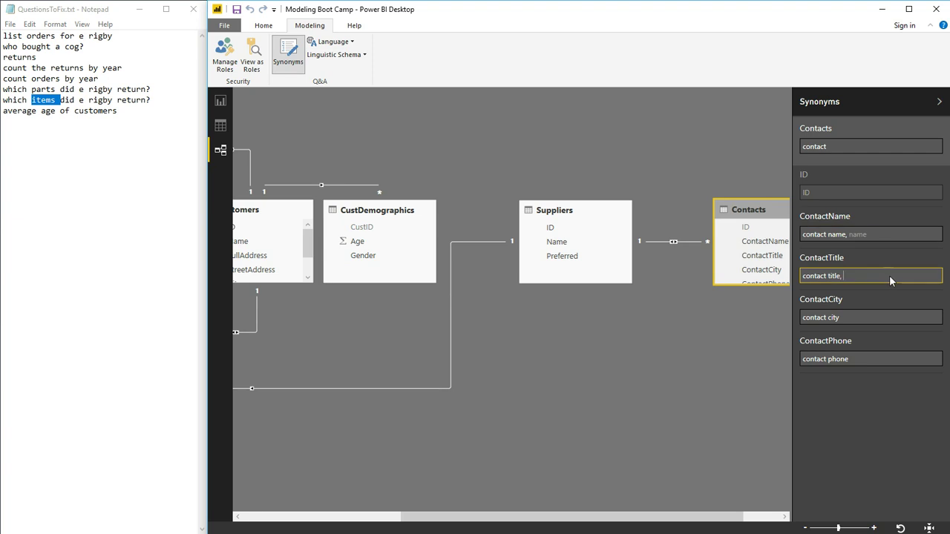
click(896, 317)
text(city)
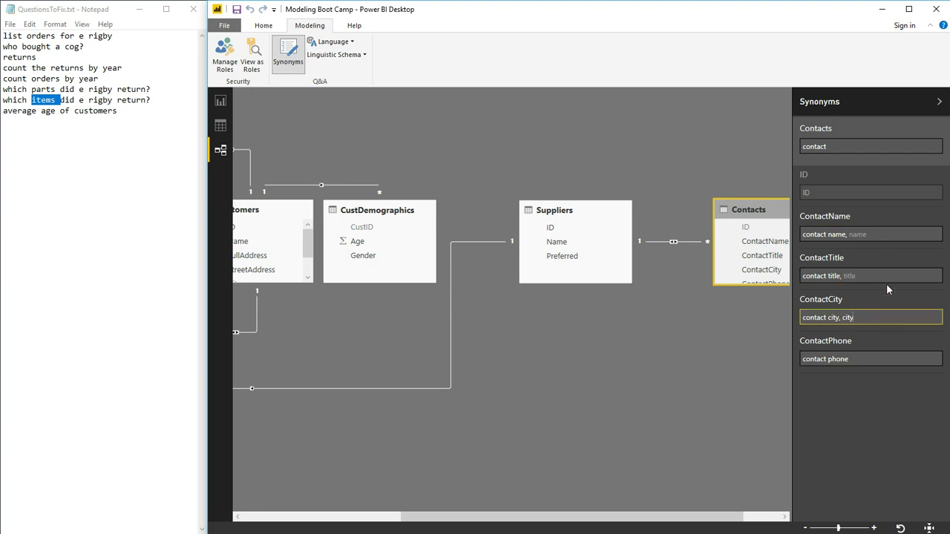
click(881, 359)
text(phone, phone numb)
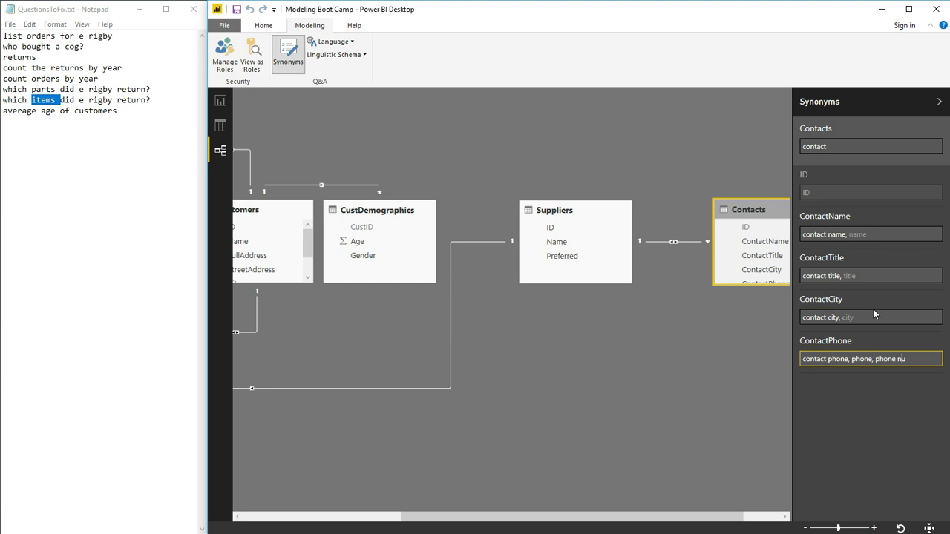
text(er)
key(Return)
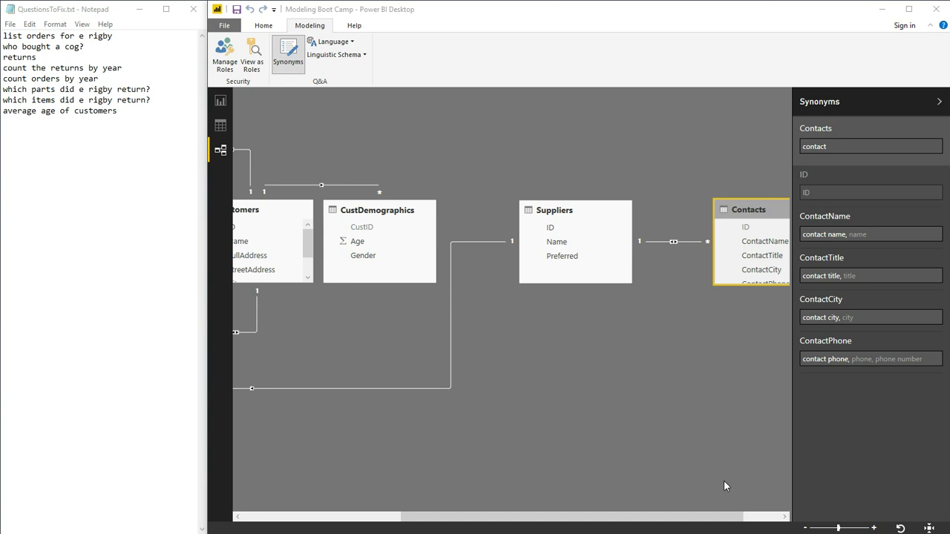
Open the Q&A explorer from the report page and ask the first question of the Notepad list, which requests one customer's orders
click(221, 102)
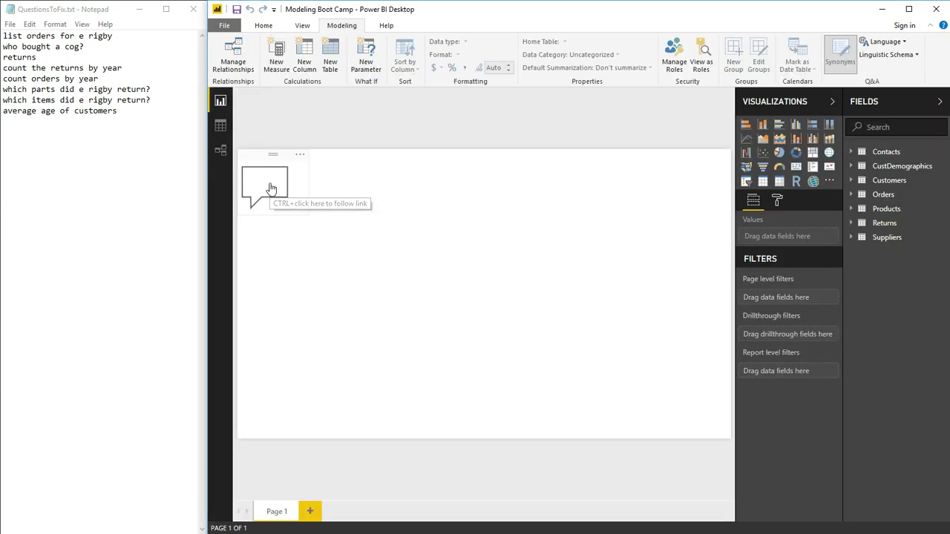
ctrl+click(270, 188)
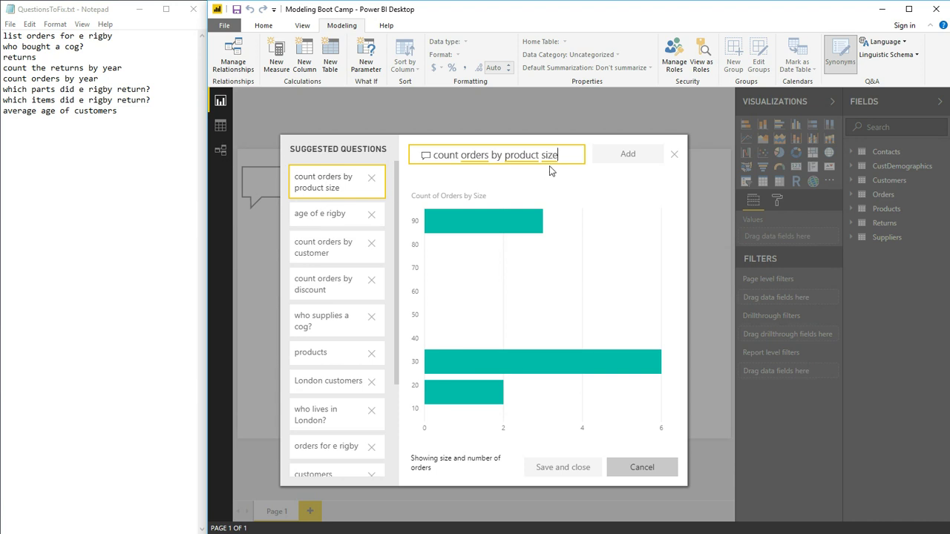
key(ctrl+a)
key(Delete)
drag(120, 36, 2, 32)
key(ctrl+c)
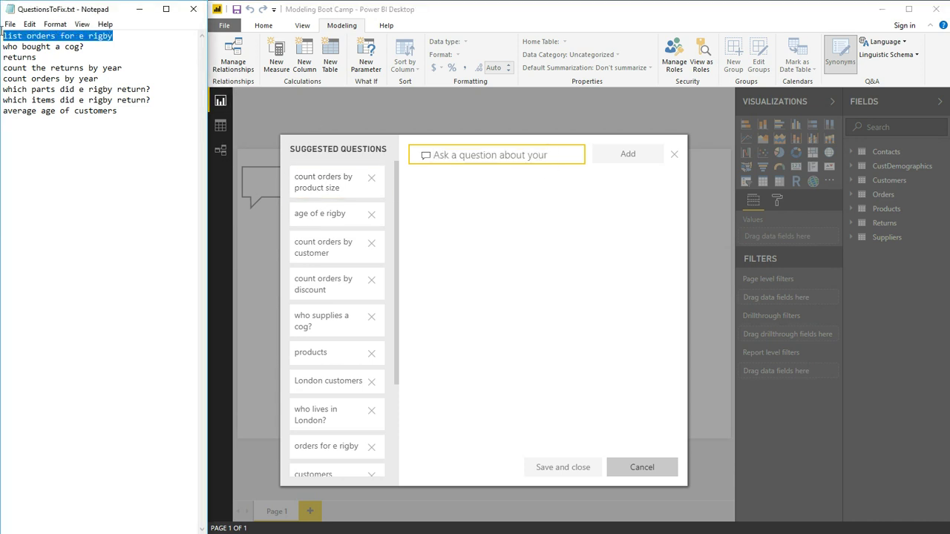
click(454, 155)
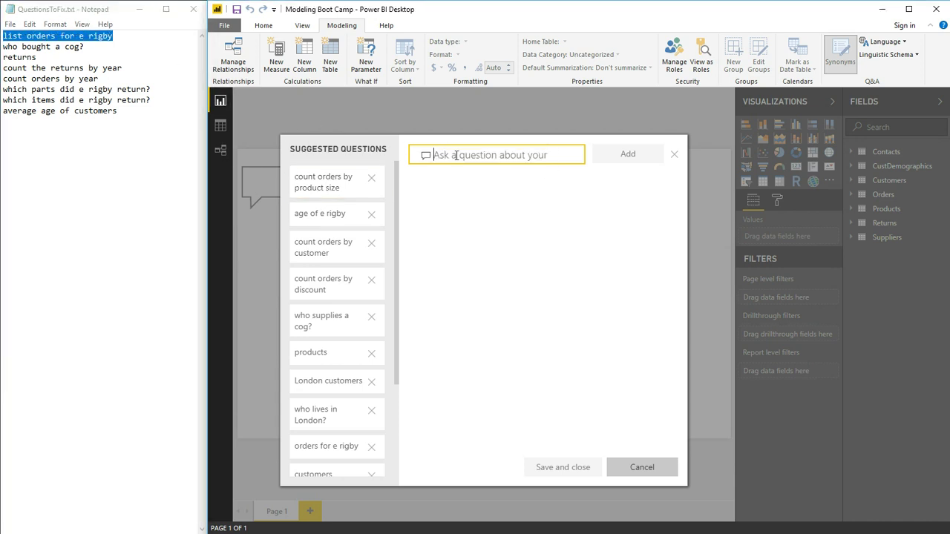
key(ctrl+v)
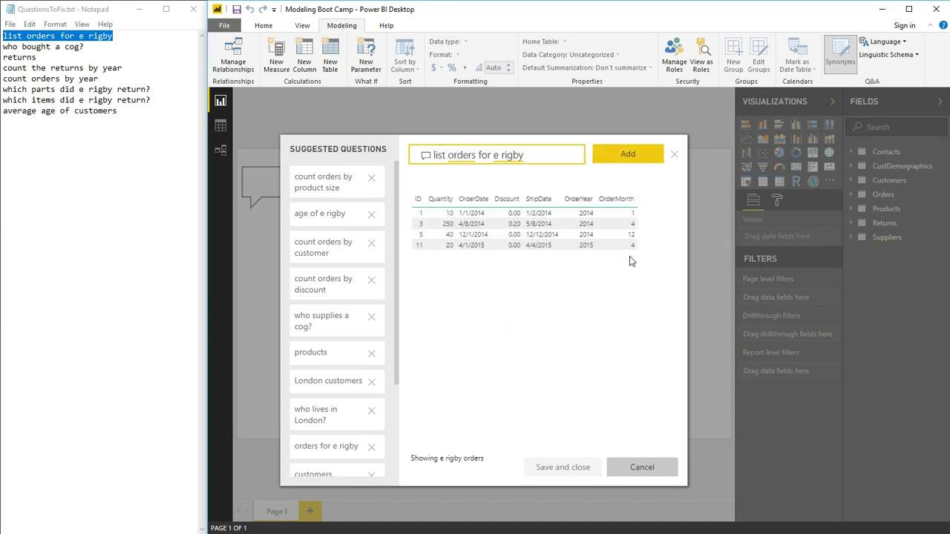
Add the customer orders question to the suggested questions and delete its line from the Notepad list
click(628, 157)
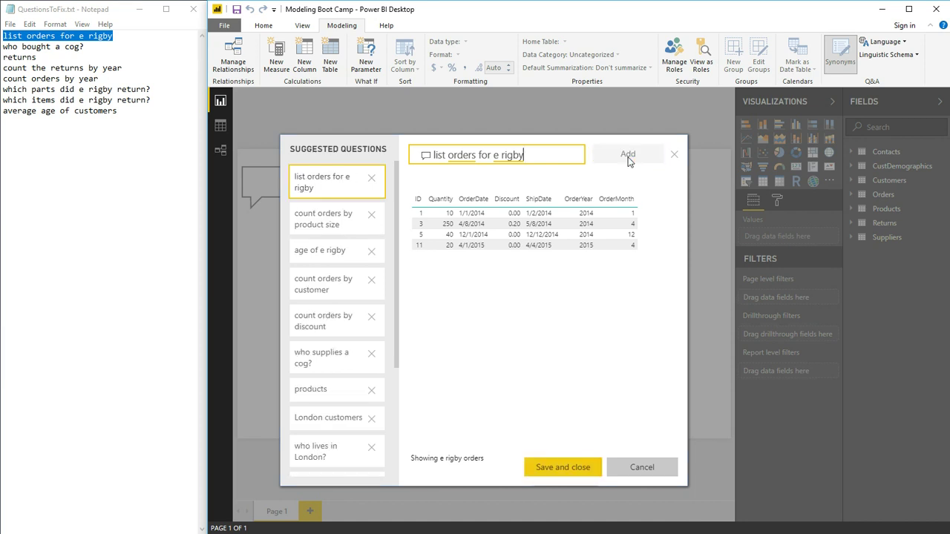
drag(121, 37, 2, 36)
key(Delete)
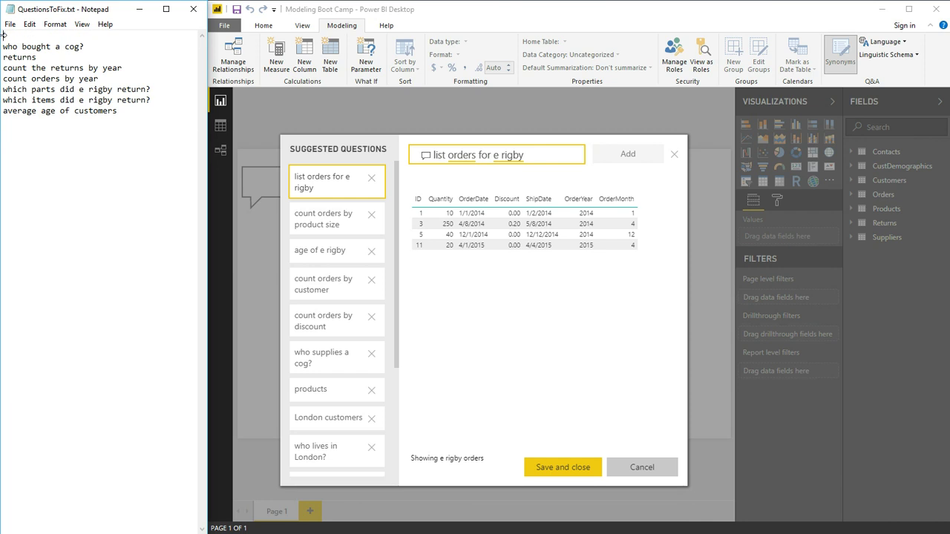
key(Delete)
Copy "who bought a cog?" from the Notepad list and ask it in the Q&A explorer
drag(89, 36, 2, 36)
key(ctrl+c)
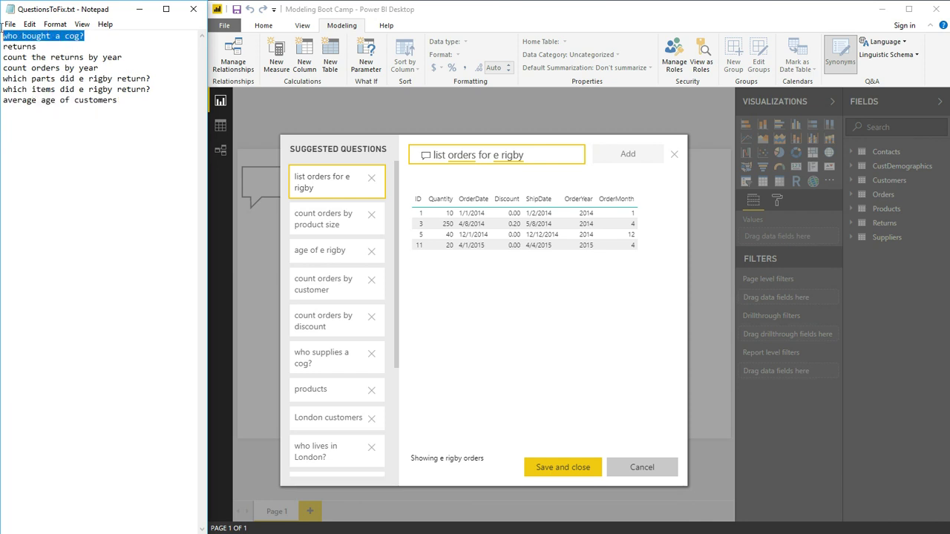
click(532, 156)
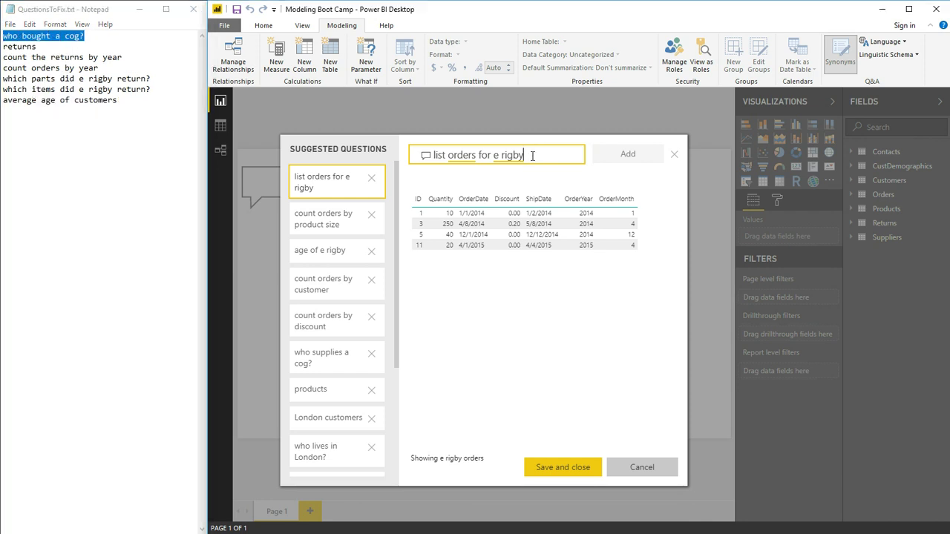
key(ctrl+a)
key(BackSpace)
key(ctrl+v)
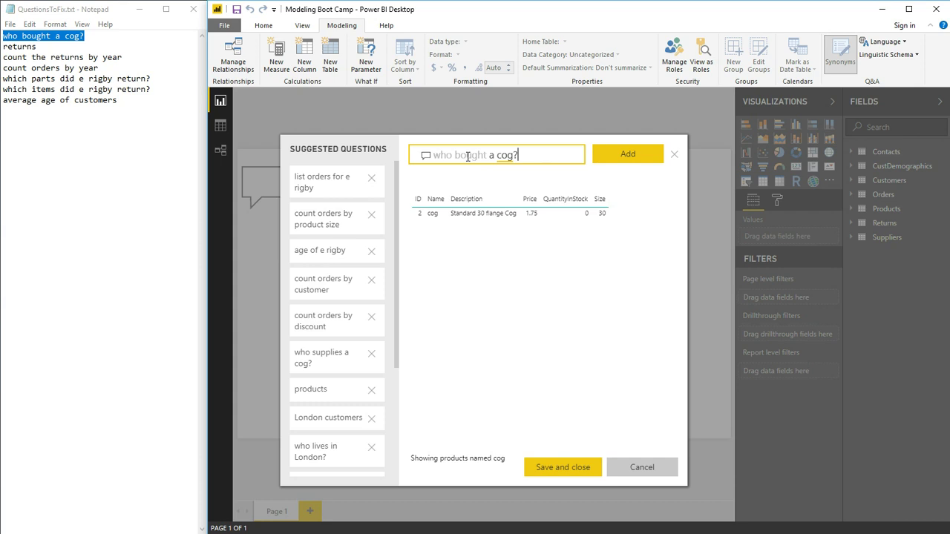
Replace the question in the Q&A explorer with "returns", copied from the Notepad list
click(37, 47)
drag(37, 47, 3, 47)
key(ctrl+c)
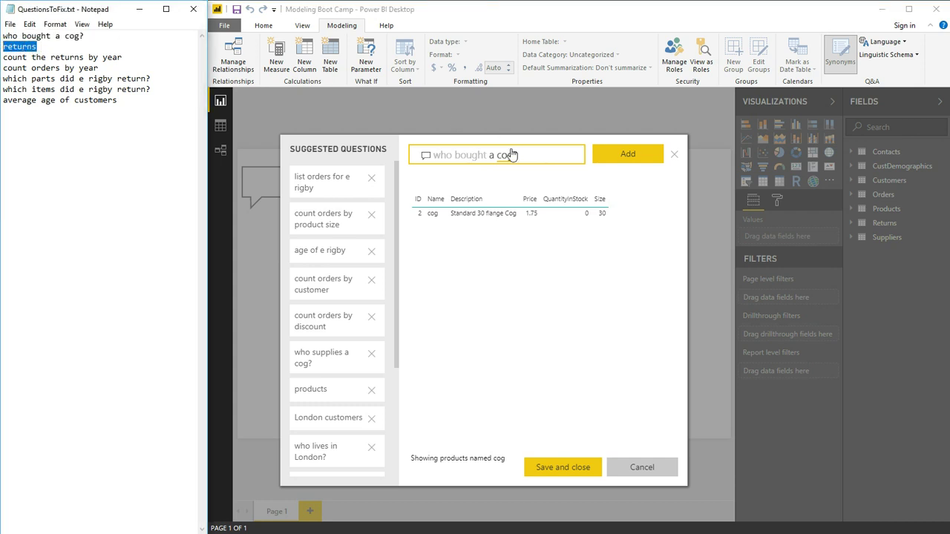
click(540, 158)
key(ctrl+a)
key(BackSpace)
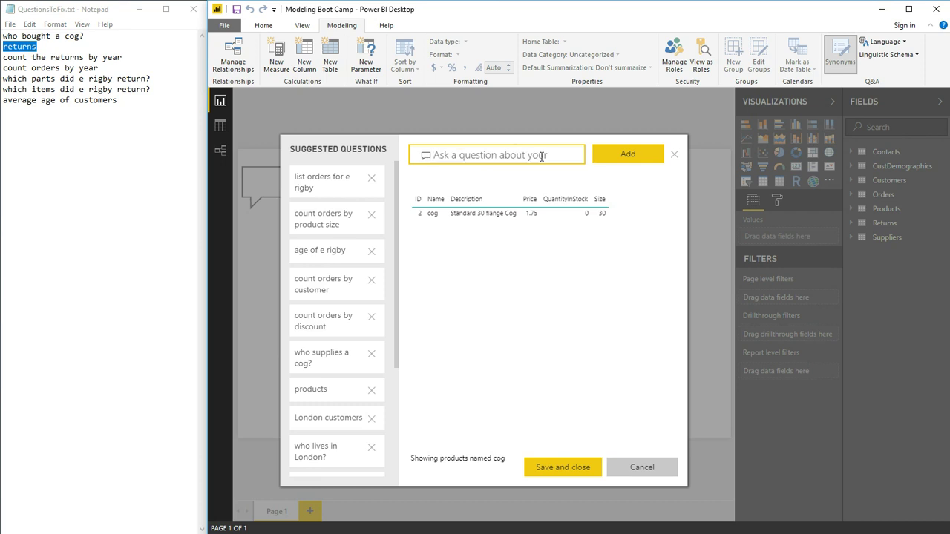
key(ctrl+v)
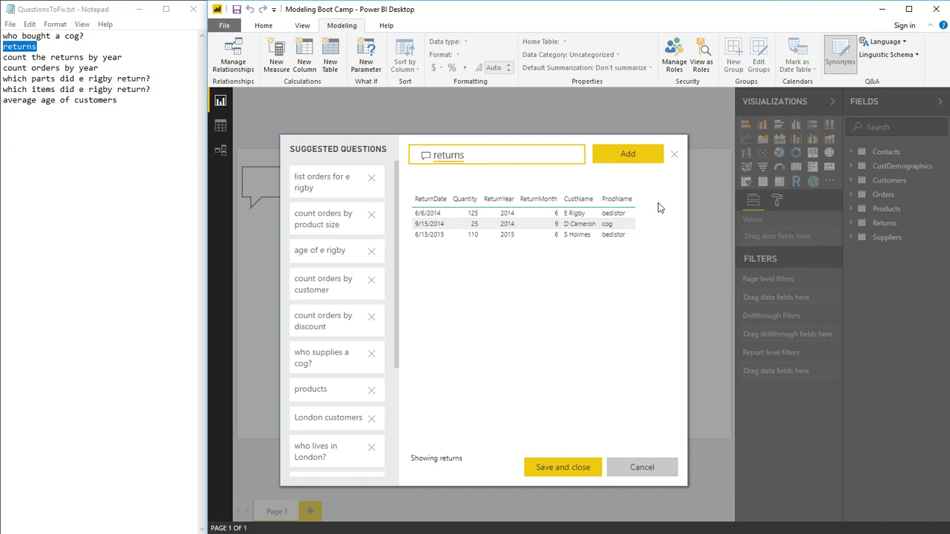
Add "returns" to the suggested questions and delete its line from the Notepad list
click(641, 159)
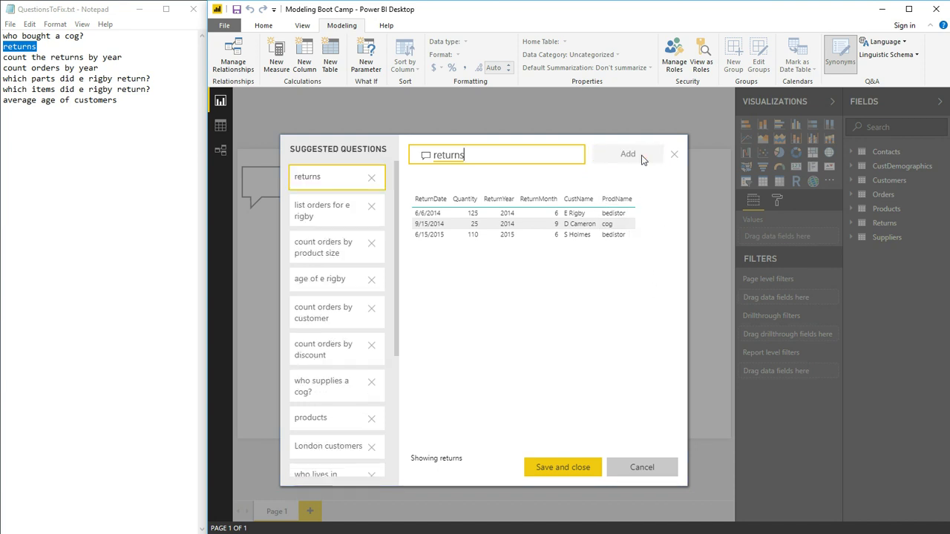
click(103, 46)
drag(103, 46, 3, 46)
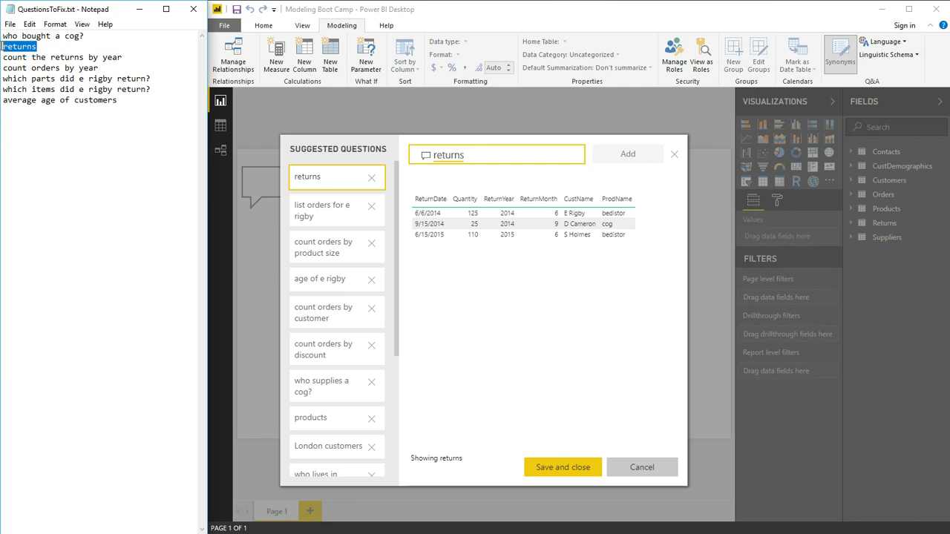
key(Delete)
key(Delete)
Copy "count the returns by year" from the Notepad list and ask it in the Q&A explorer in place of the previous question
drag(136, 47, 1, 46)
key(ctrl+c)
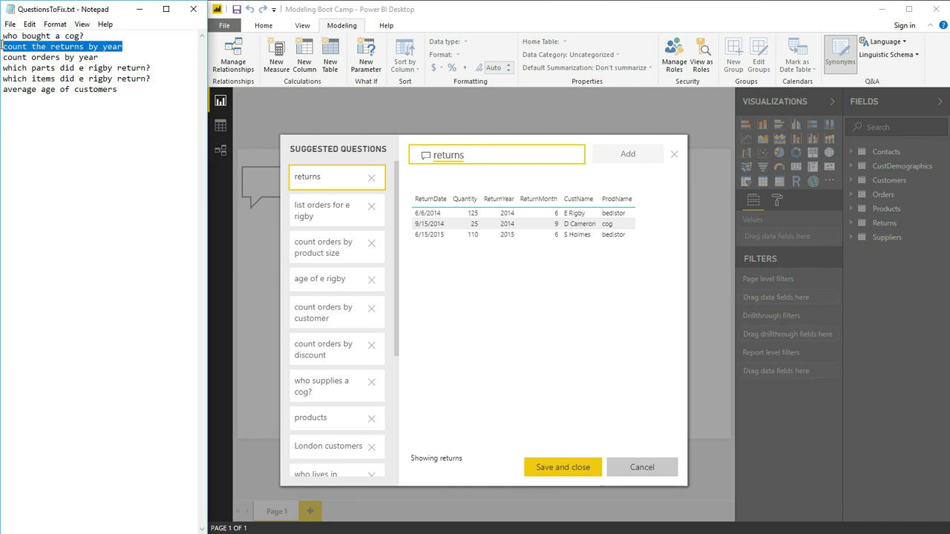
click(478, 154)
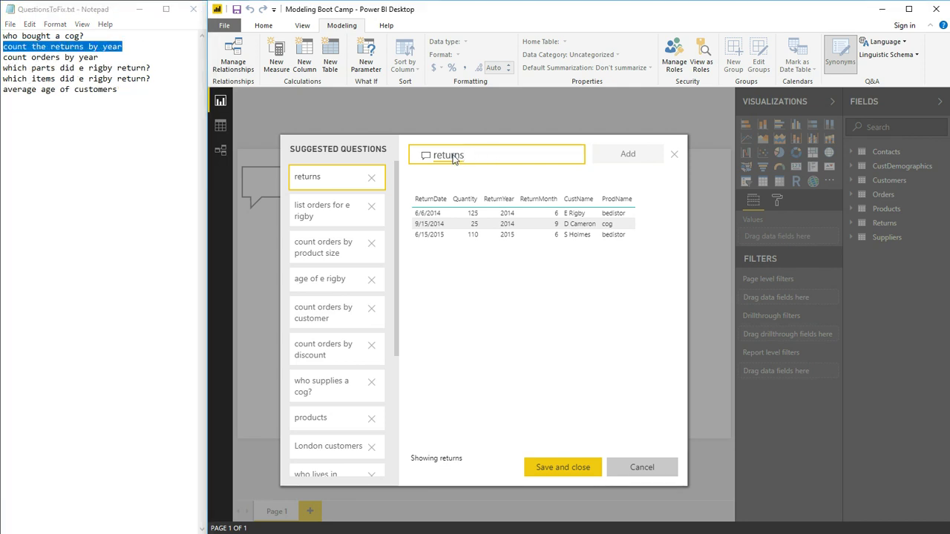
key(ctrl+a)
key(BackSpace)
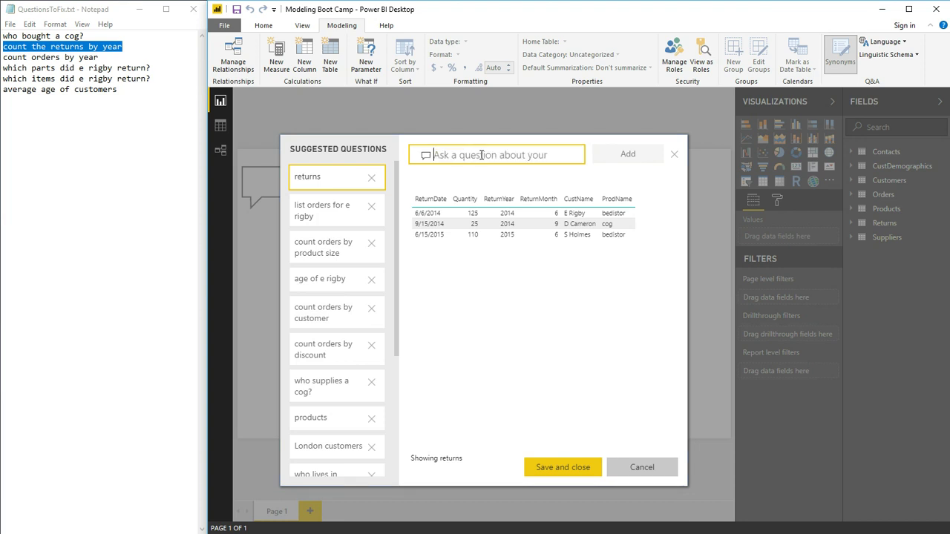
key(ctrl+v)
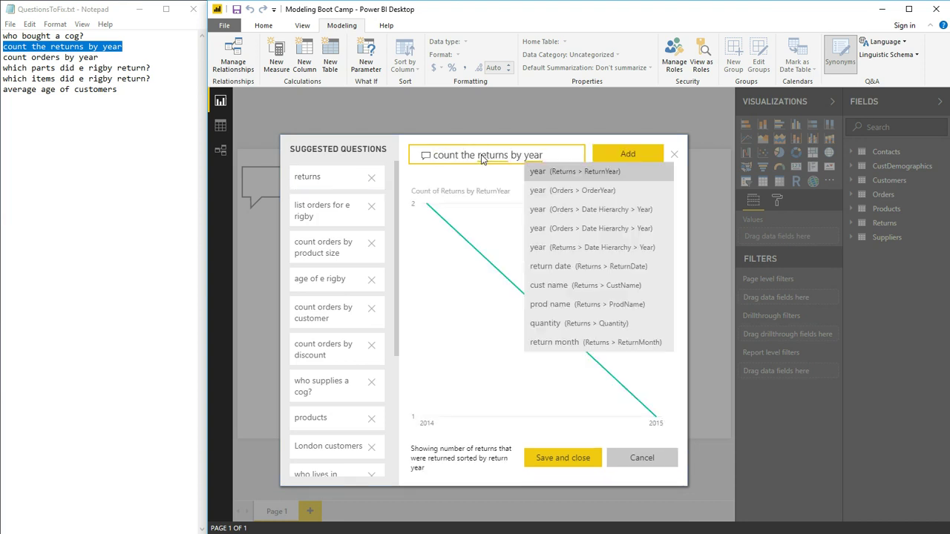
click(683, 183)
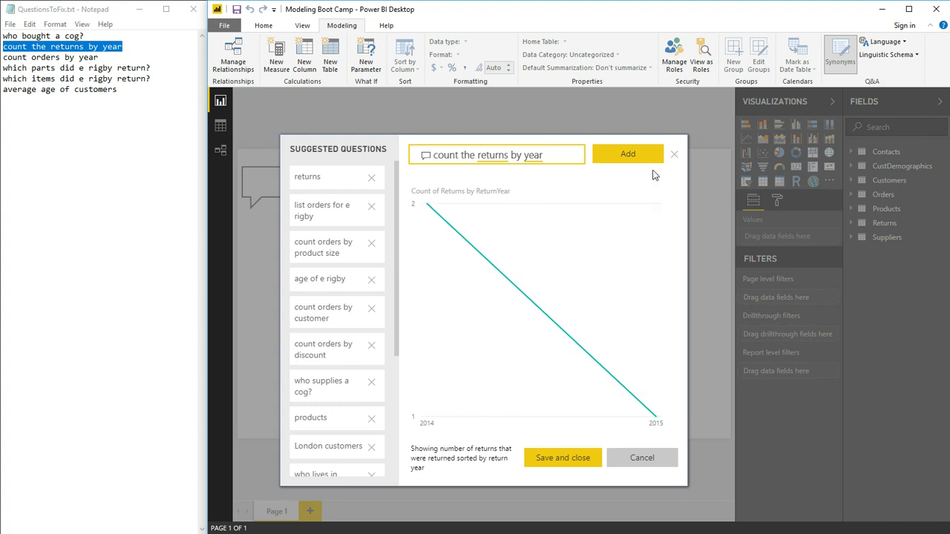
Add "count the returns by year" to the suggested questions and delete its line from the Notepad list
click(642, 155)
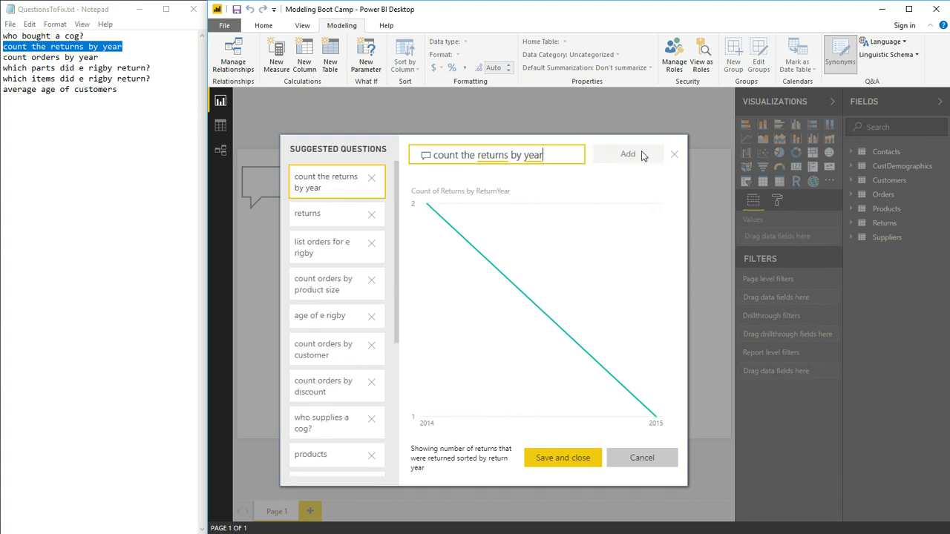
click(123, 46)
drag(122, 46, 2, 46)
key(Delete)
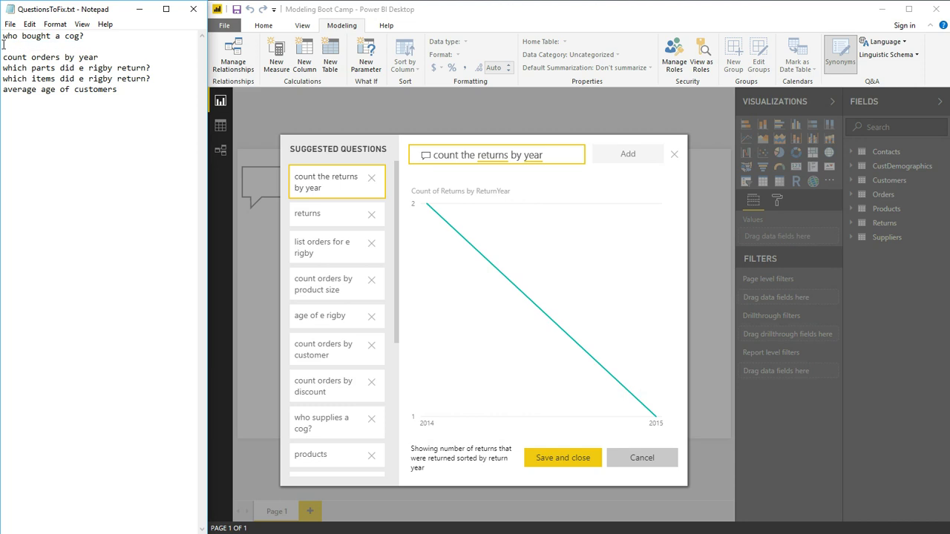
key(Delete)
Copy "count orders by year" from the Notepad list and ask it in the Q&A explorer in place of the previous question
drag(104, 46, 2, 46)
key(ctrl+c)
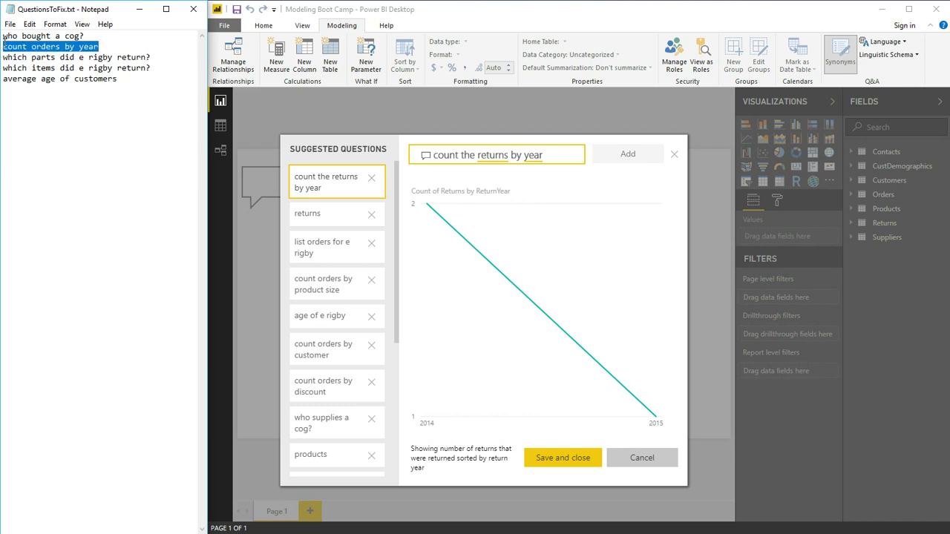
click(554, 155)
drag(437, 156, 429, 156)
key(ctrl+v)
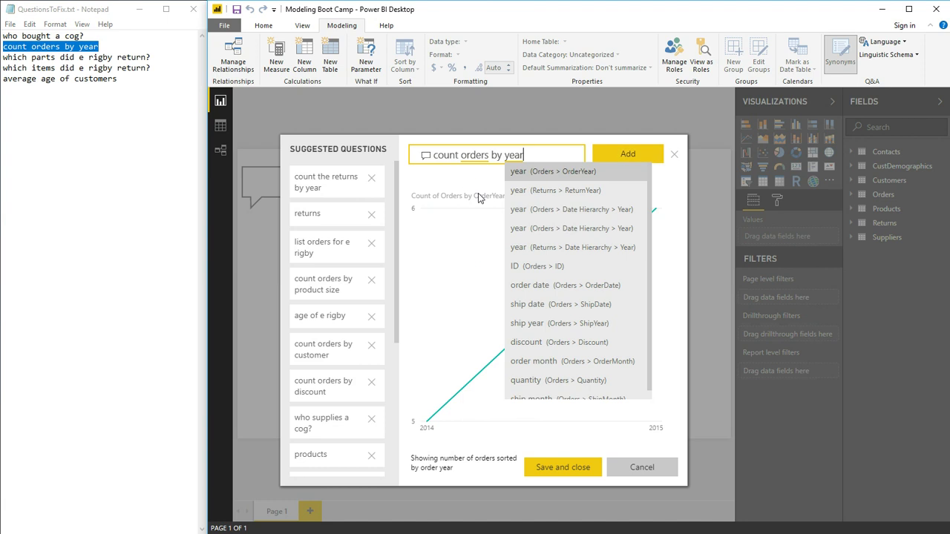
click(677, 223)
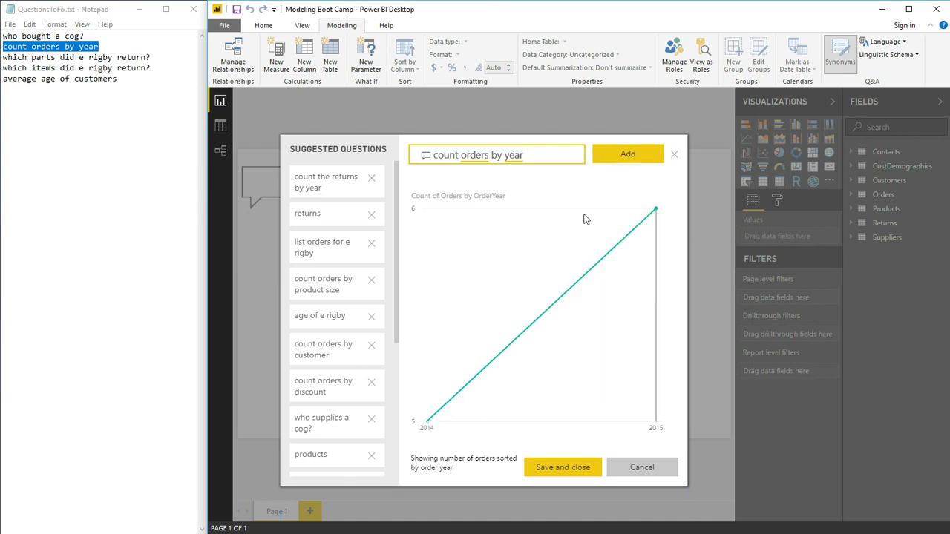
Add "count orders by year" to the suggested questions and delete its line from the Notepad list
click(628, 158)
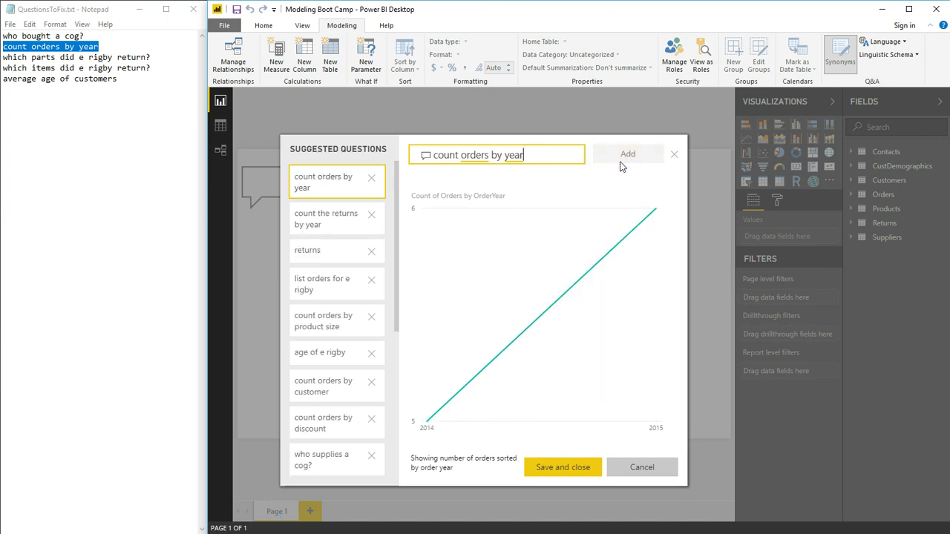
drag(109, 48, 1, 47)
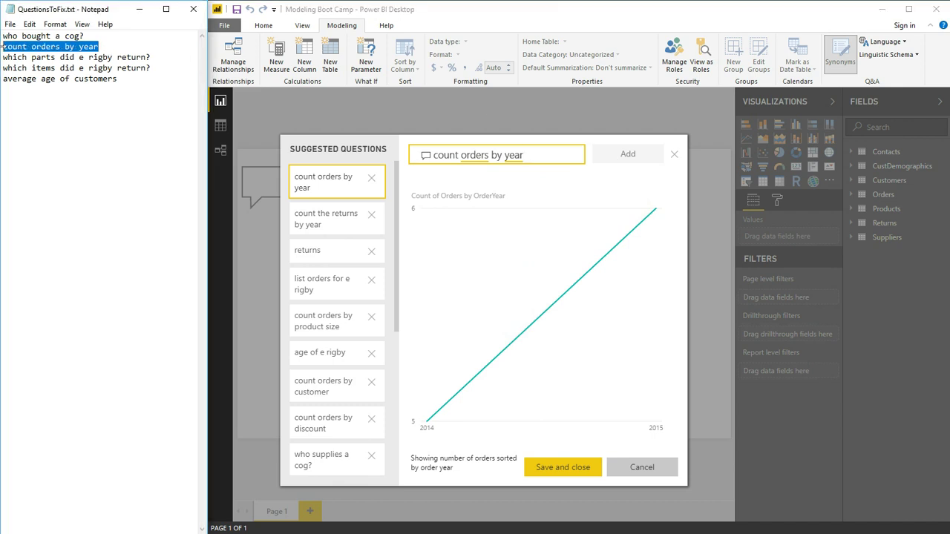
key(Delete)
key(Delete)
Replace the Q&A explorer question with the one asking which parts the named customer returned, copied from the Notepad list
drag(152, 48, 3, 45)
key(ctrl+c)
drag(547, 154, 421, 157)
key(ctrl+v)
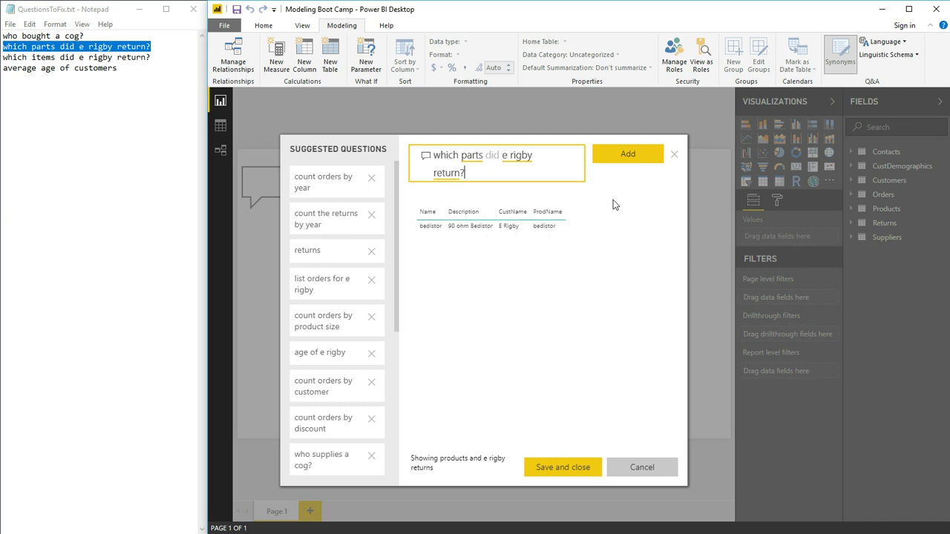
Add the question about the customer's returned parts to the suggested questions and delete its line from the Notepad list
click(629, 152)
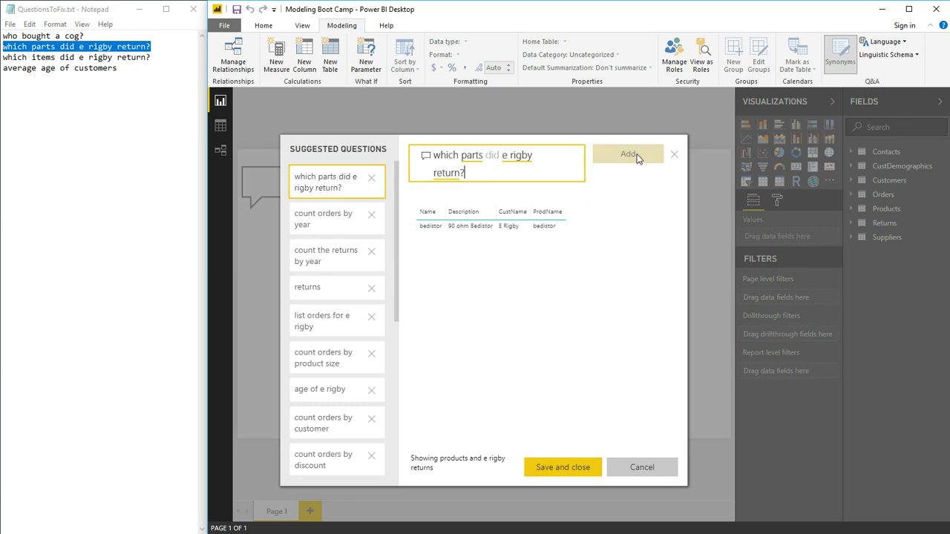
click(154, 46)
drag(154, 46, 2, 46)
key(Delete)
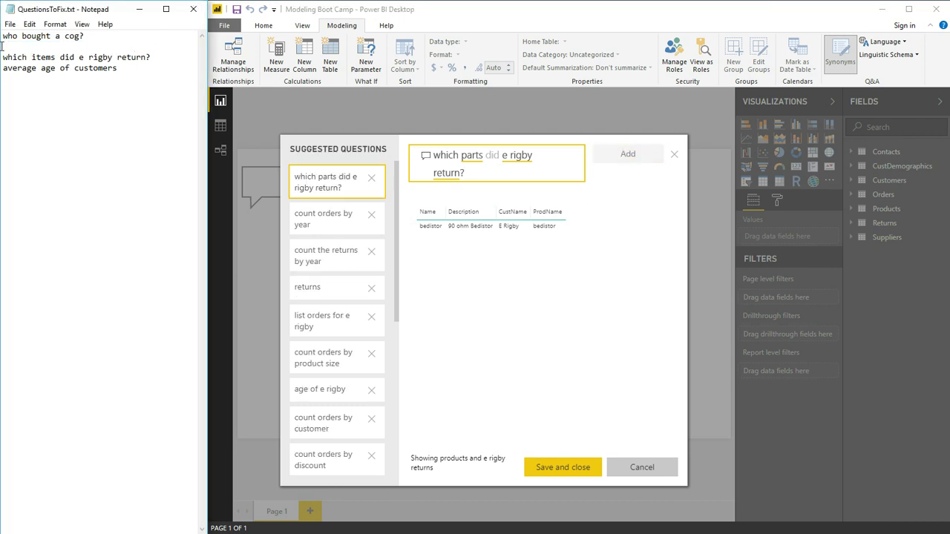
key(BackSpace)
Copy the question asking which items the named customer returned from the Notepad list and ask it in the Q&A explorer
drag(155, 46, 2, 46)
key(ctrl+c)
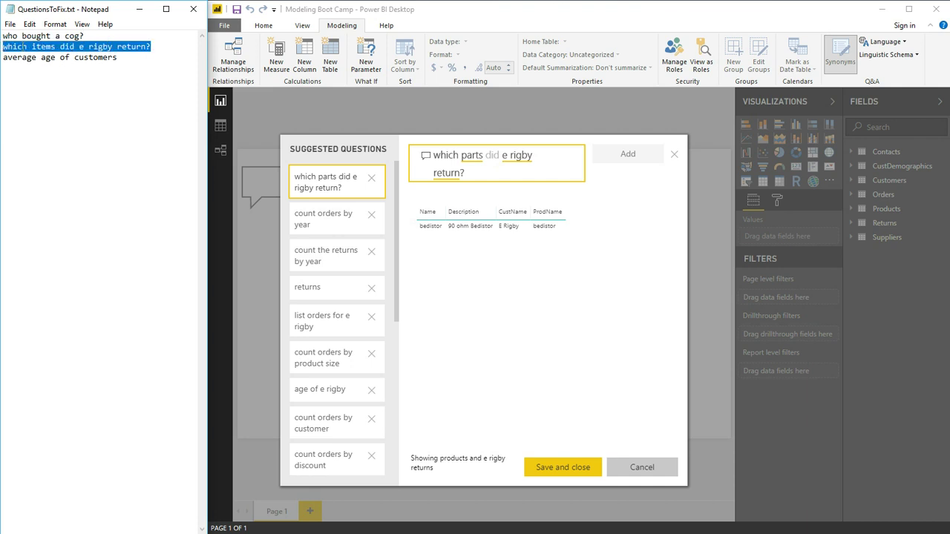
click(475, 174)
key(ctrl+a)
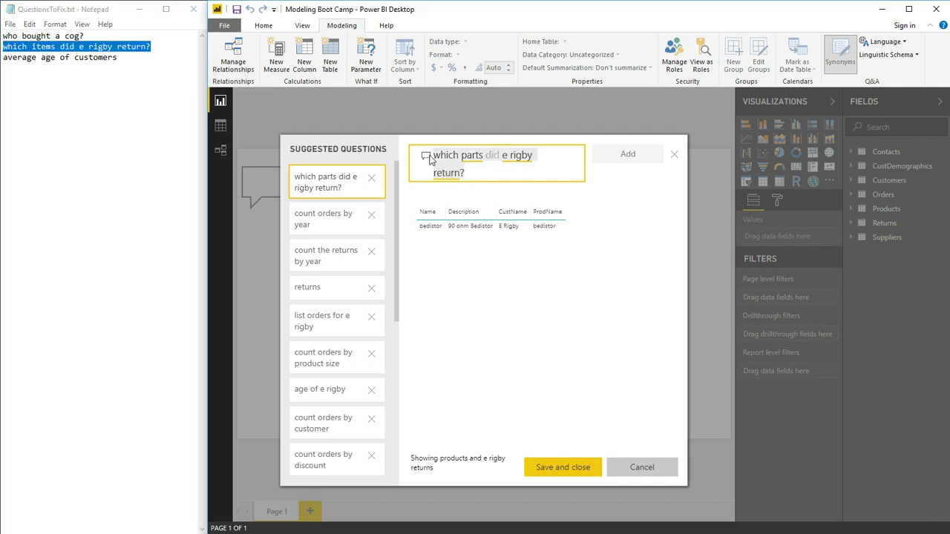
key(ctrl+v)
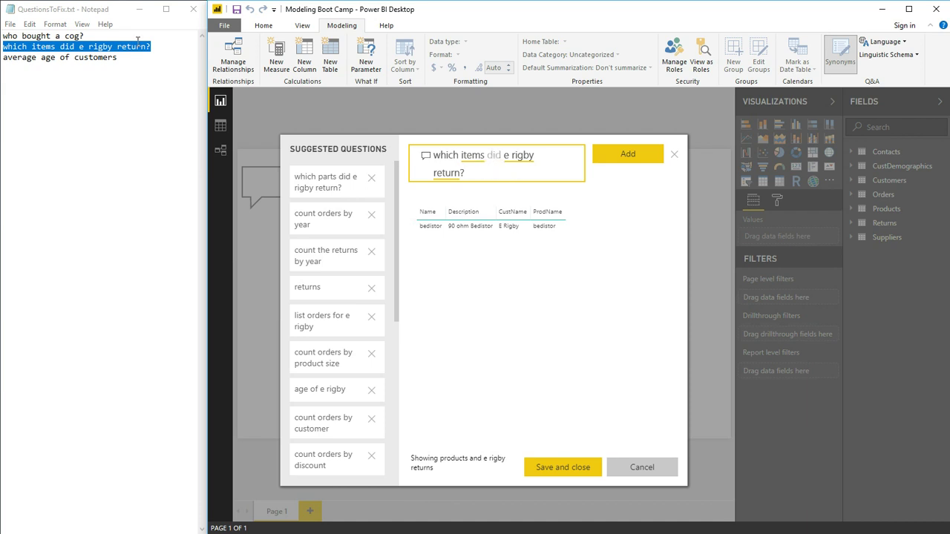
Ask "average age of customers", copied from the Notepad list, in the Q&A explorer and save it as a suggested question, closing the explorer
drag(119, 58, 3, 56)
key(ctrl+c)
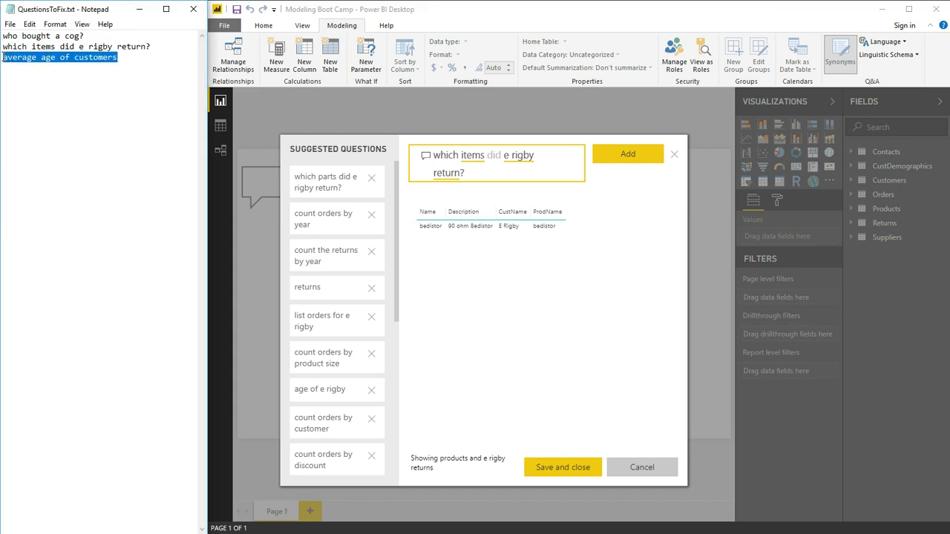
triple_click(481, 172)
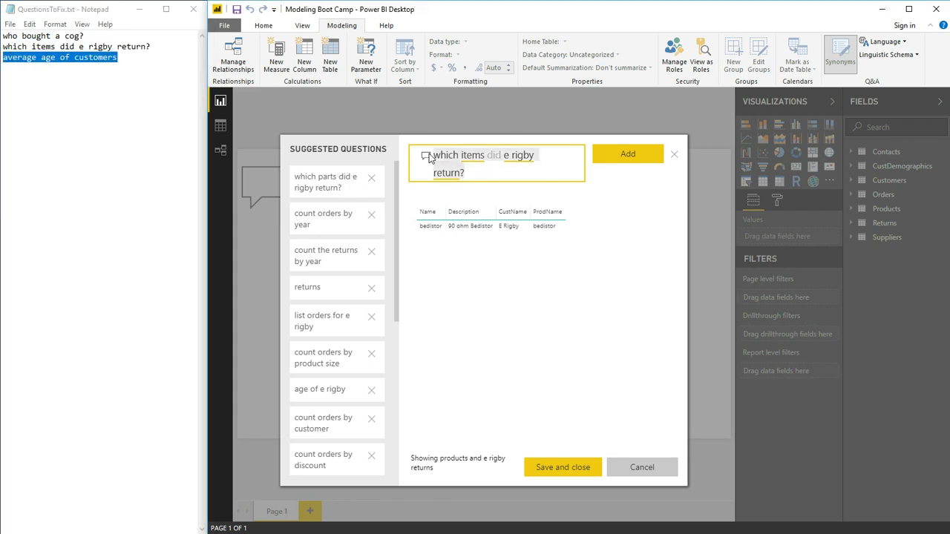
key(ctrl+v)
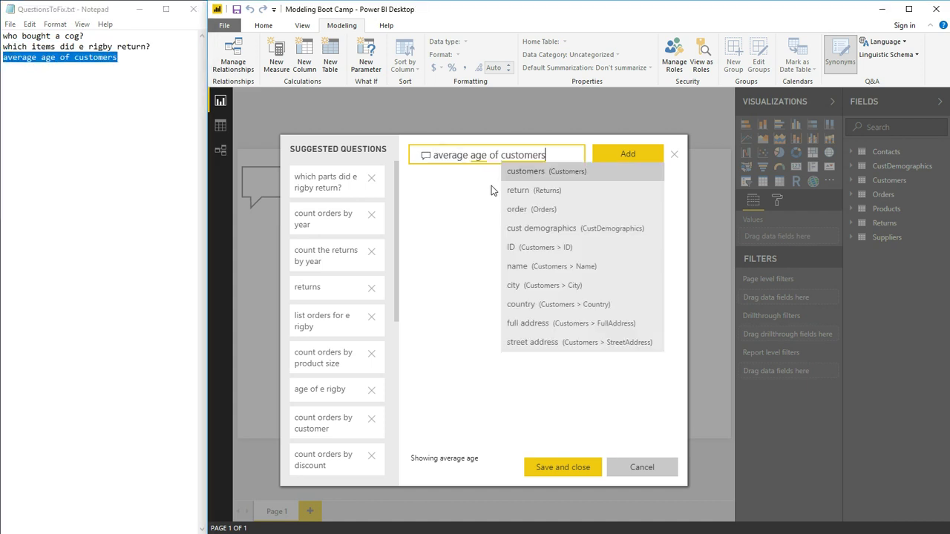
click(675, 207)
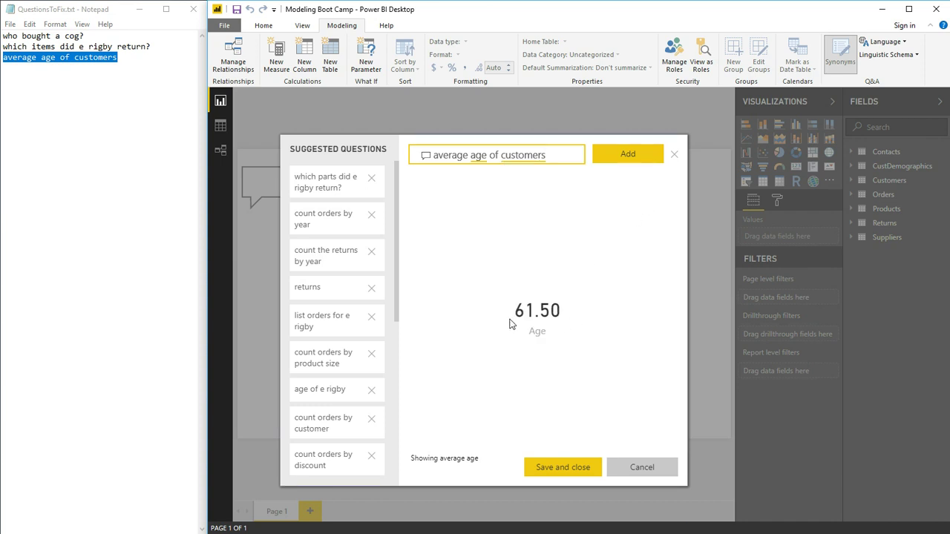
click(622, 157)
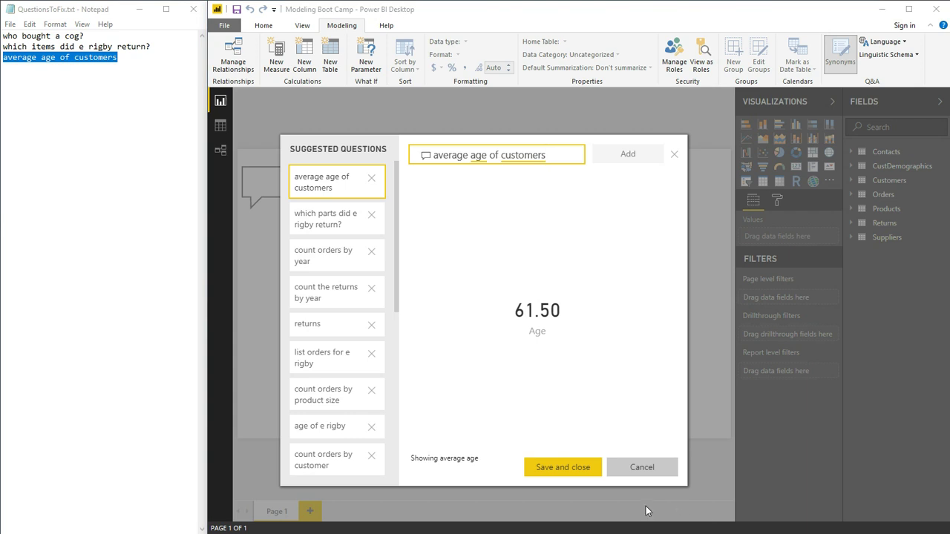
click(564, 470)
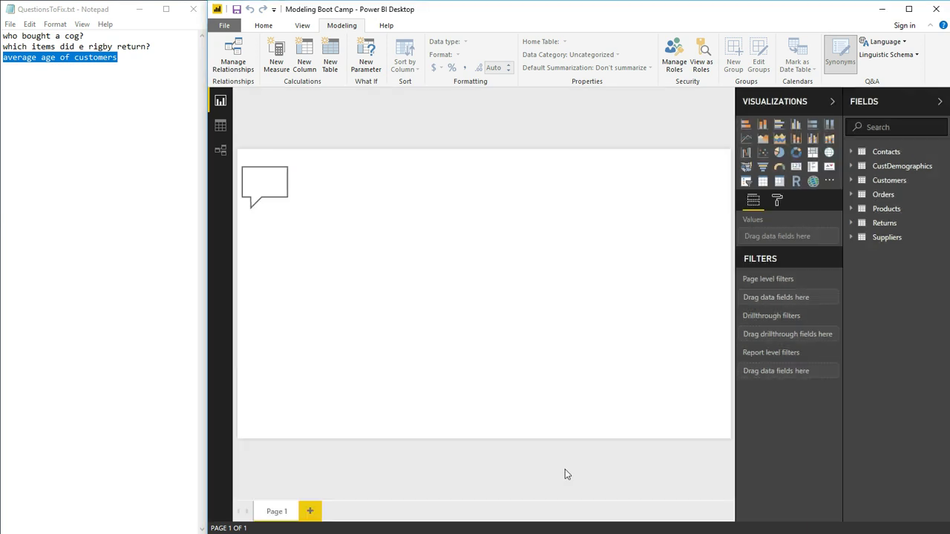
Delete the "average age of customers" line from the Notepad list and save the QuestionsToFix.txt file
click(120, 58)
drag(121, 58, 3, 59)
key(Delete)
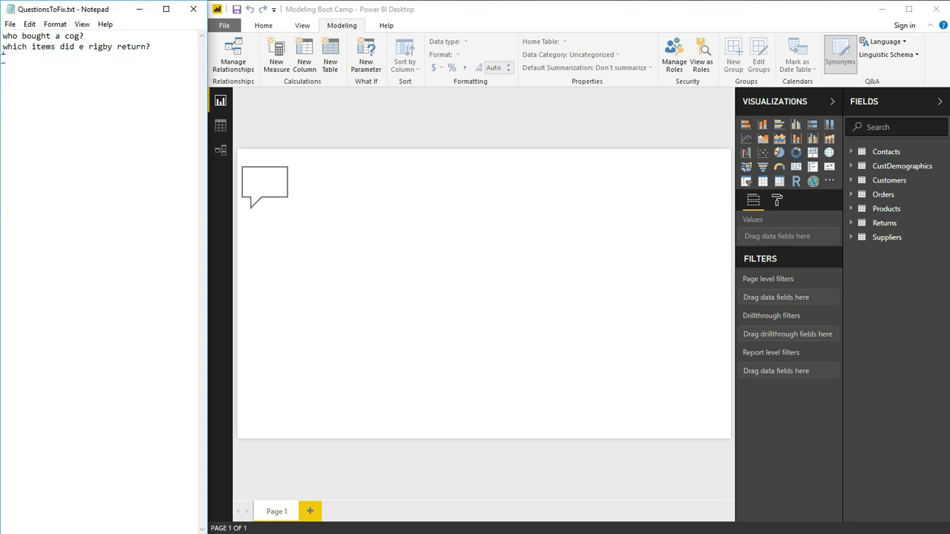
click(10, 24)
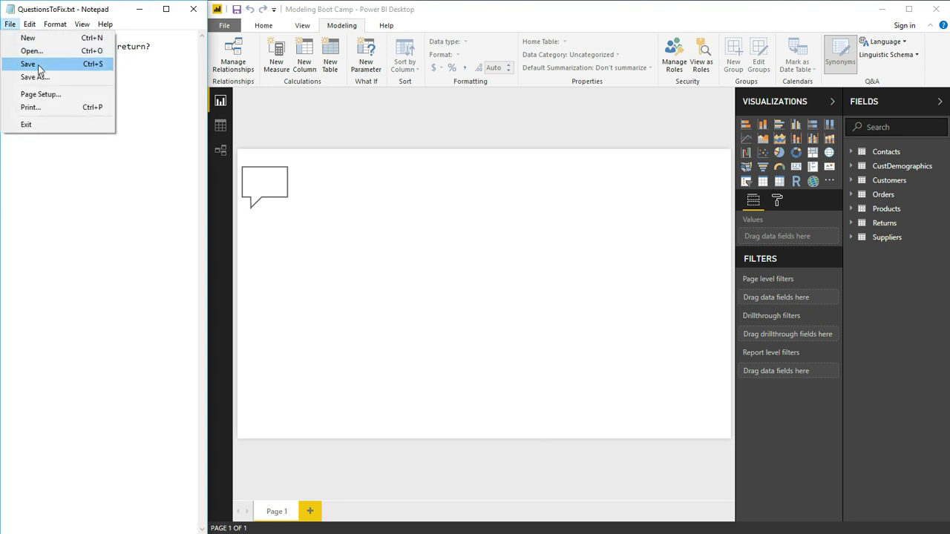
click(46, 65)
Collapse the Visualizations and Fields panes and reopen the Q&A explorer from the speech-bubble button on the report page
click(832, 102)
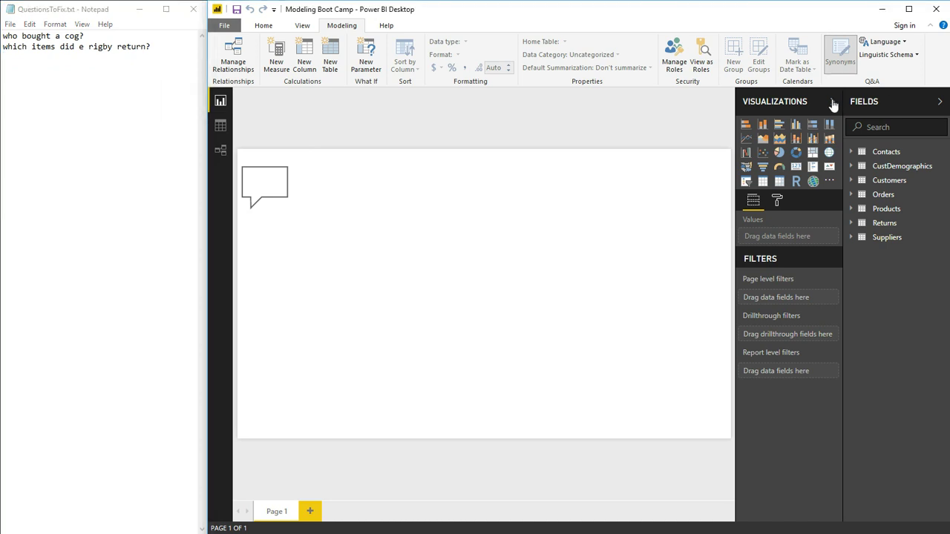
click(939, 102)
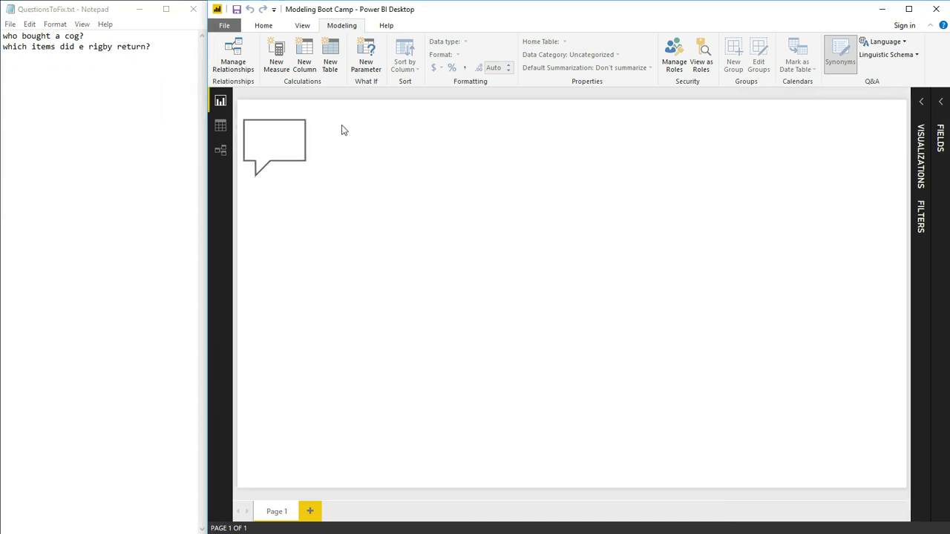
ctrl+click(286, 152)
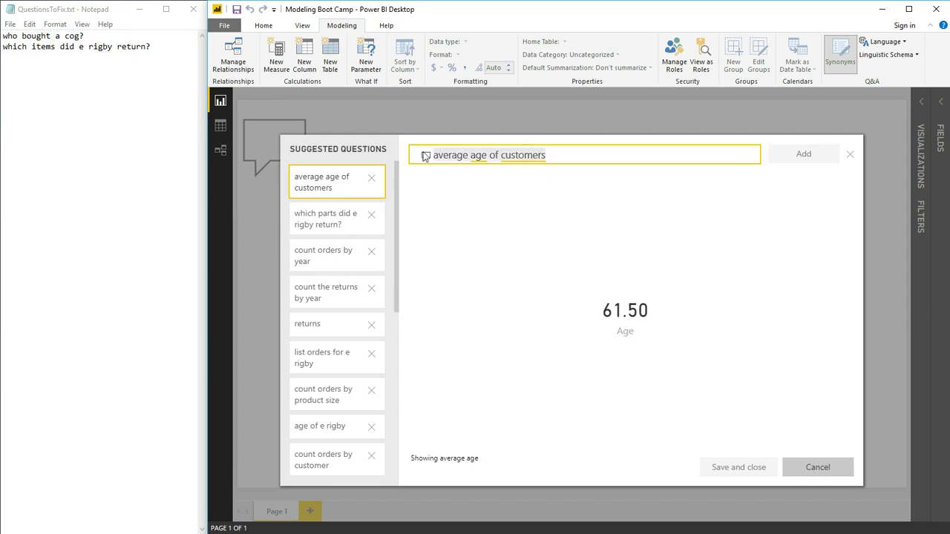
Ask "Who is the oldest customer?" in the Q&A explorer and append that question to the Notepad list
key(ctrl+a)
text(Who is the oldest )
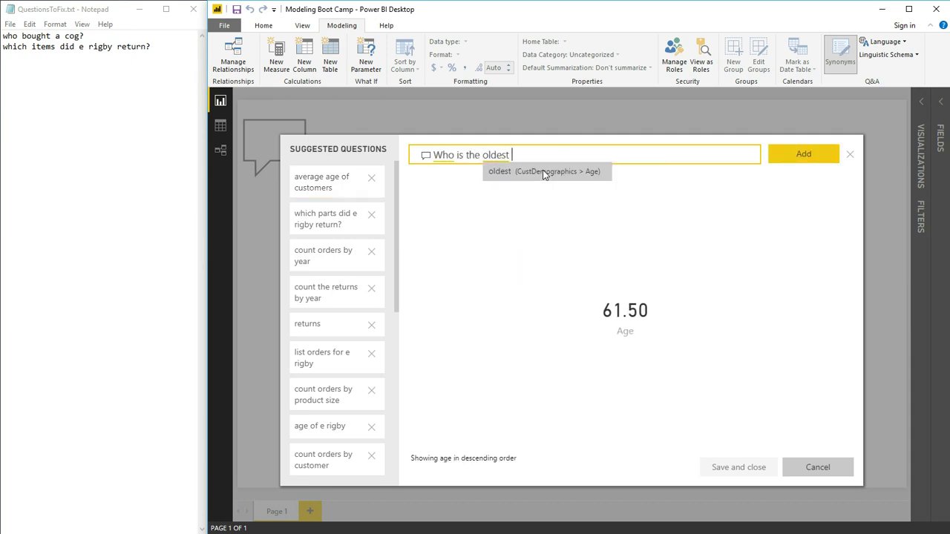
text(customer?)
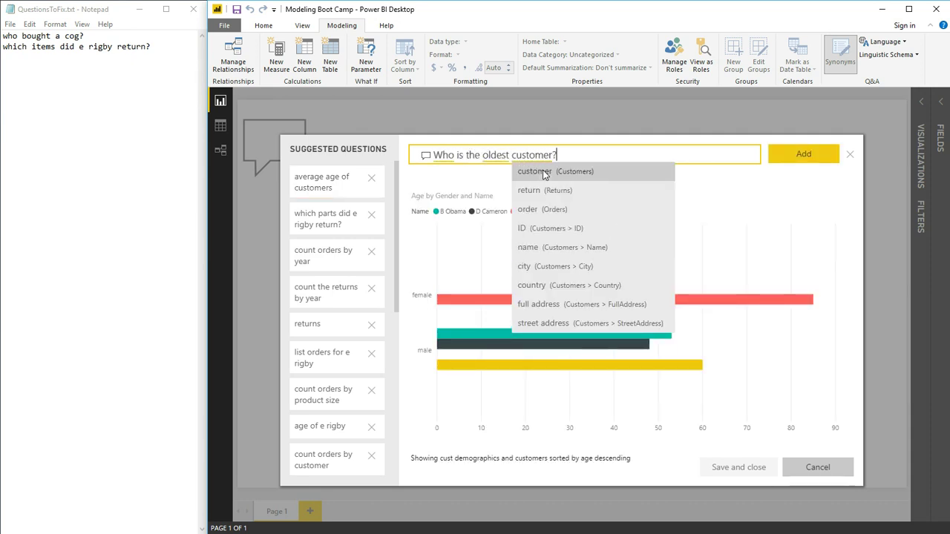
click(786, 185)
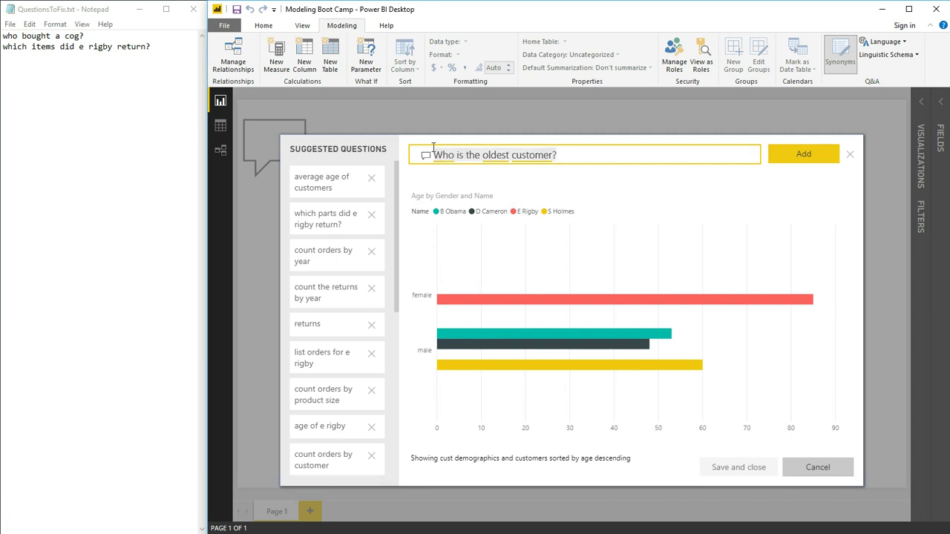
click(128, 67)
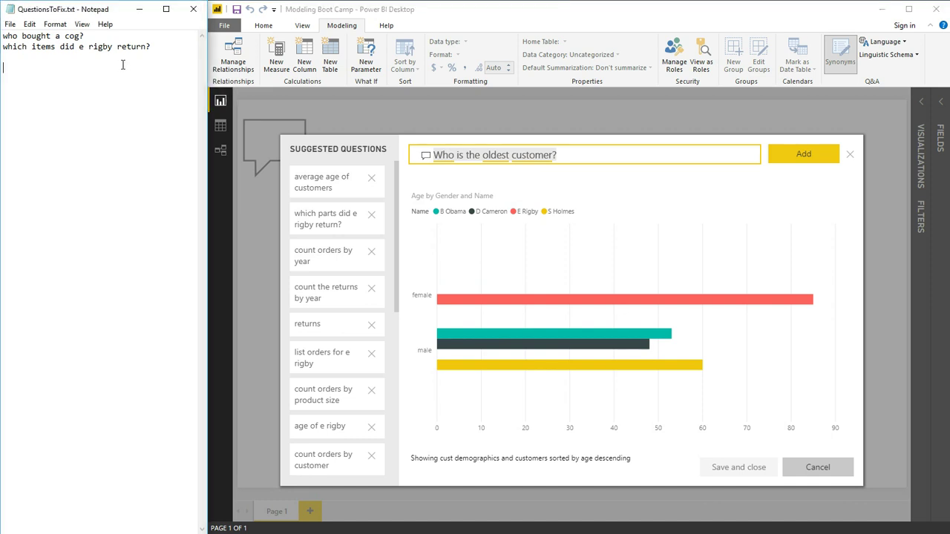
Replace the question in the Q&A explorer with "largest product"
click(565, 154)
key(ctrl+a)
key(BackSpace)
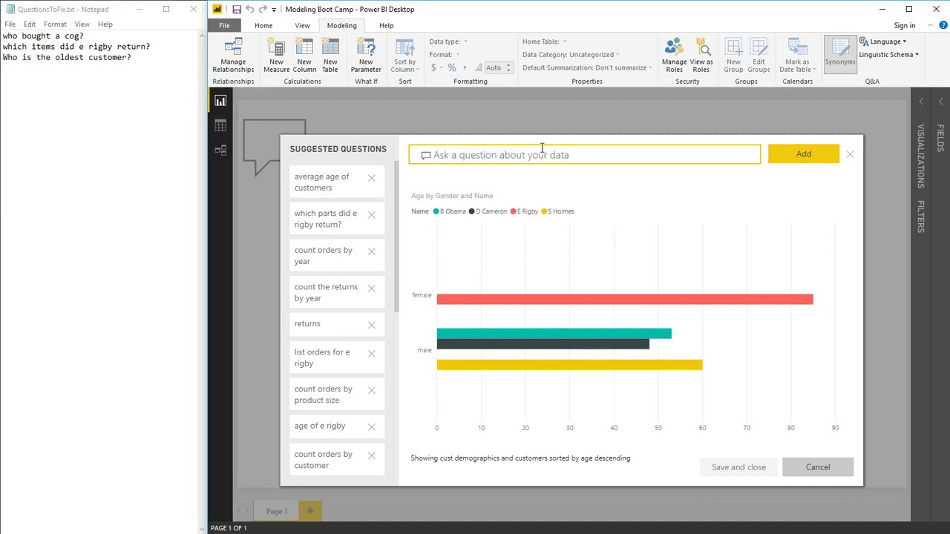
text(larges)
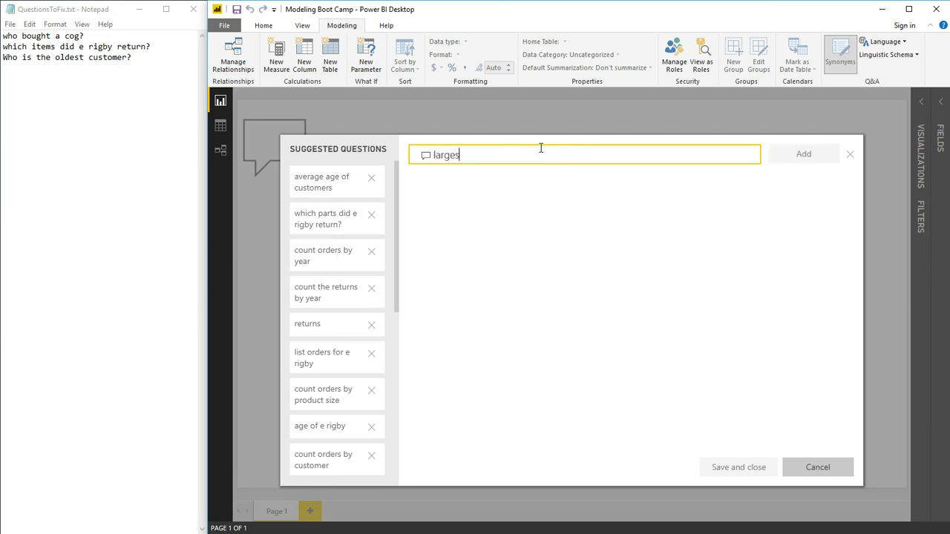
text(t product)
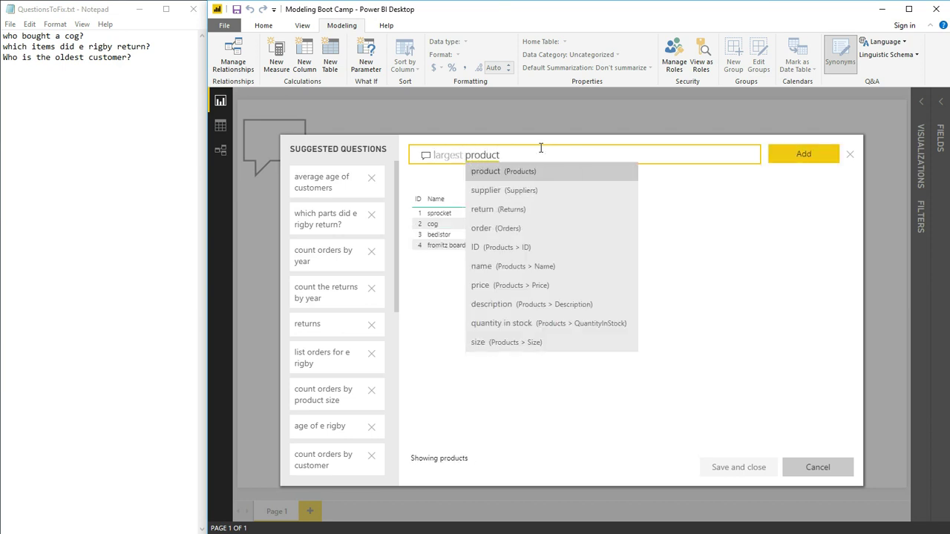
click(524, 154)
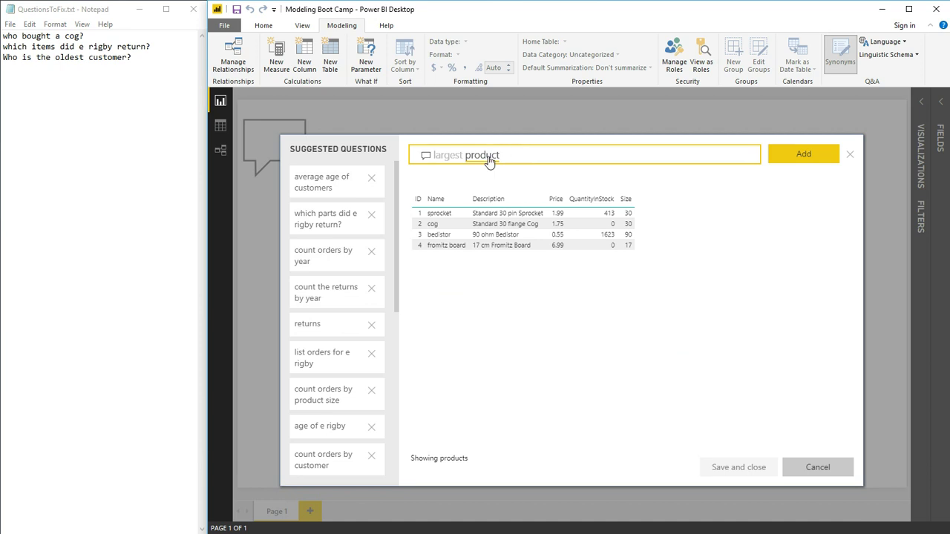
Copy "largest product" from the Q&A explorer and add it as a new line at the end of the Notepad list
double_click(445, 155)
click(509, 154)
drag(510, 154, 425, 157)
key(ctrl+c)
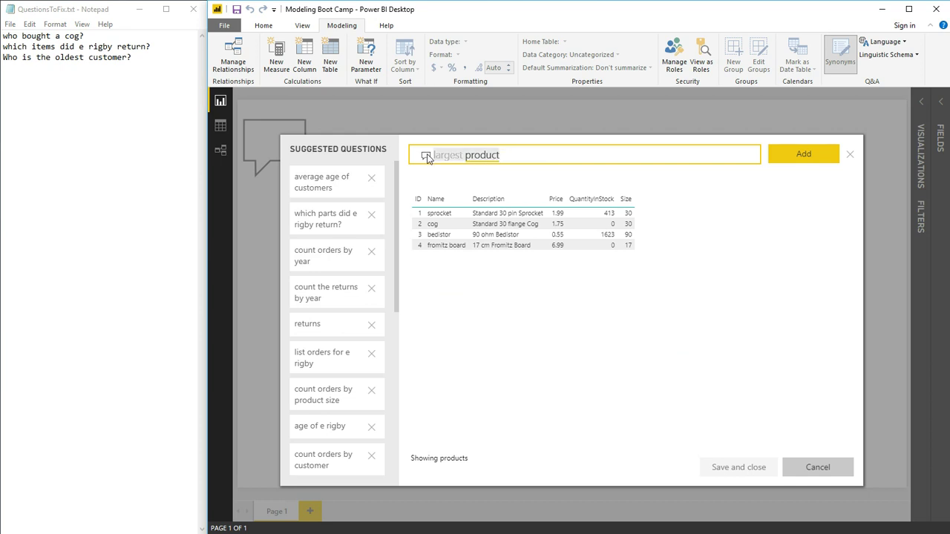
click(143, 61)
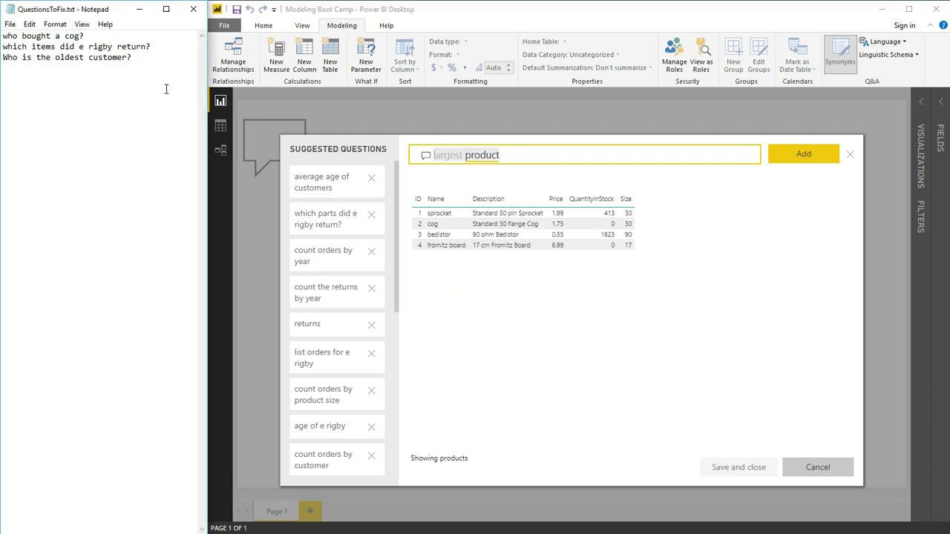
key(Return)
key(ctrl+v)
Replace the question in the Q&A explorer with "Which products are out of stock?"
click(511, 156)
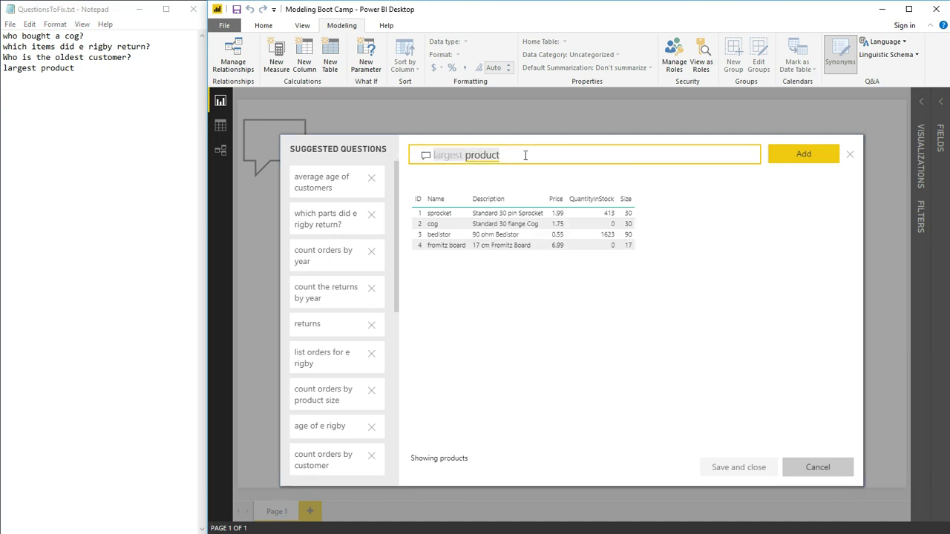
key(ctrl+a)
key(BackSpace)
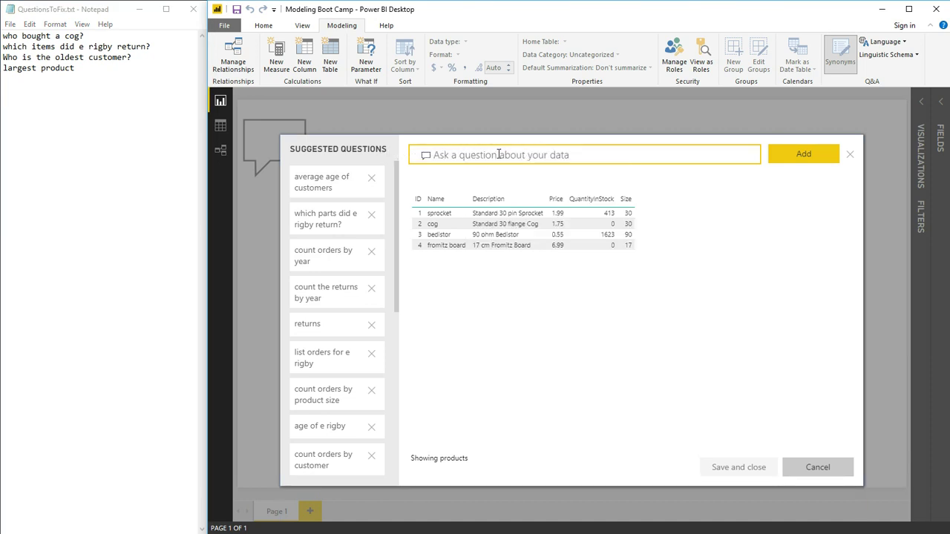
text(Which )
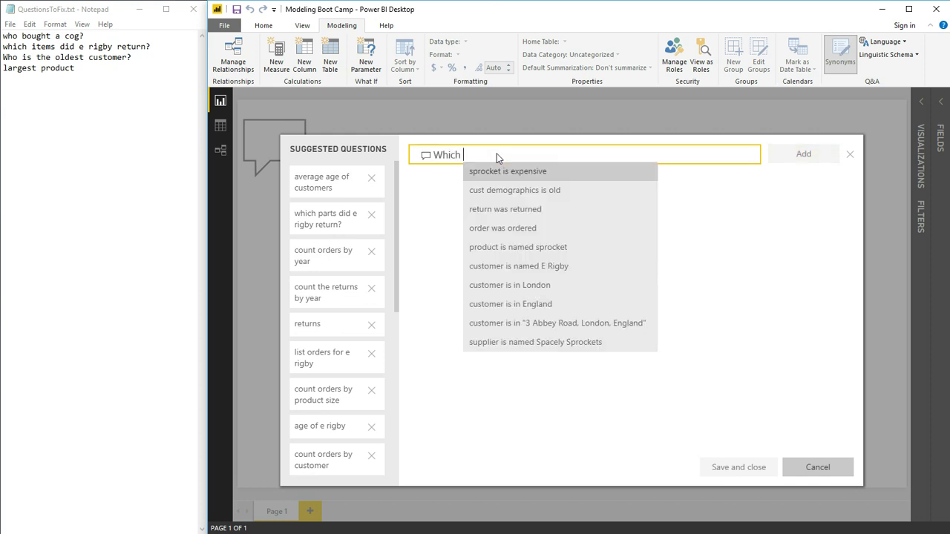
text(products are )
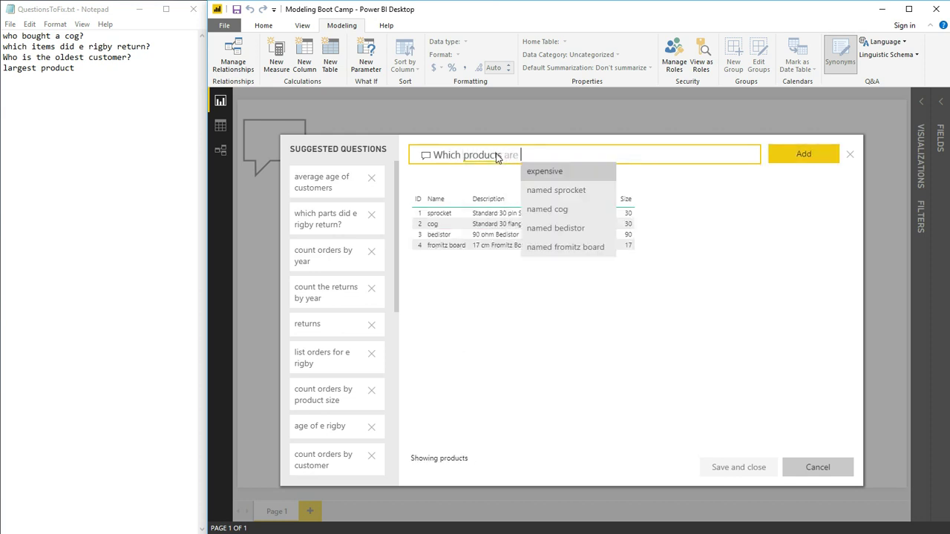
text(out of stock?)
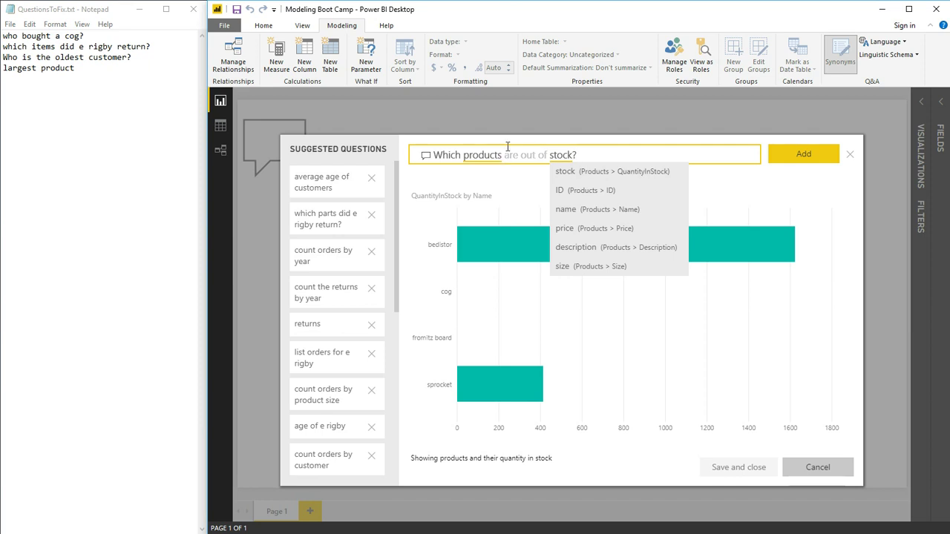
click(780, 180)
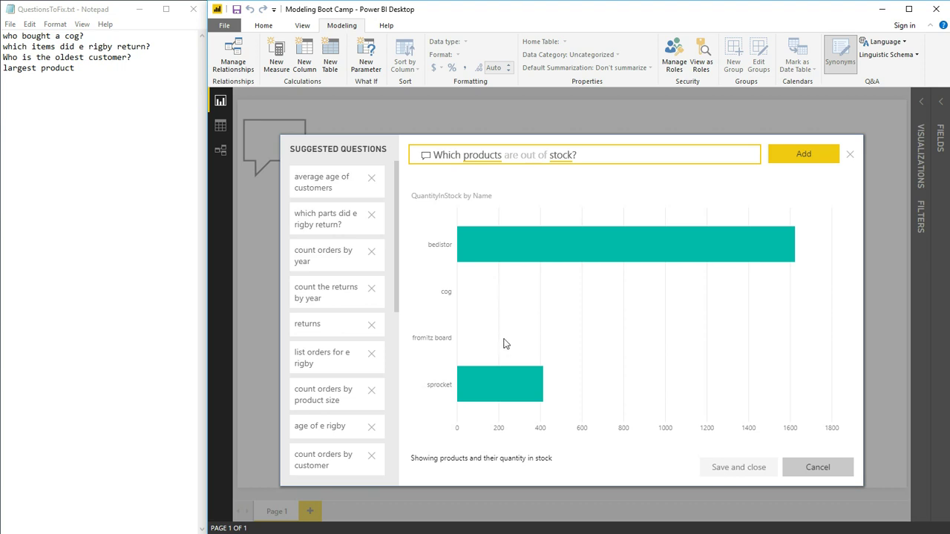
Copy "Which products are out of stock?" from the Q&A explorer and append it as a new line to the Notepad list
drag(582, 154, 522, 155)
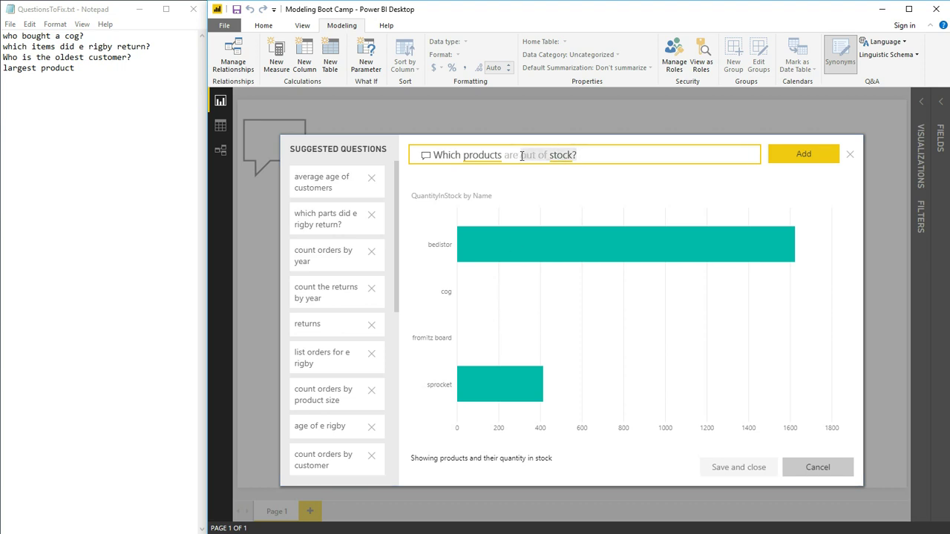
click(586, 157)
drag(590, 157, 428, 154)
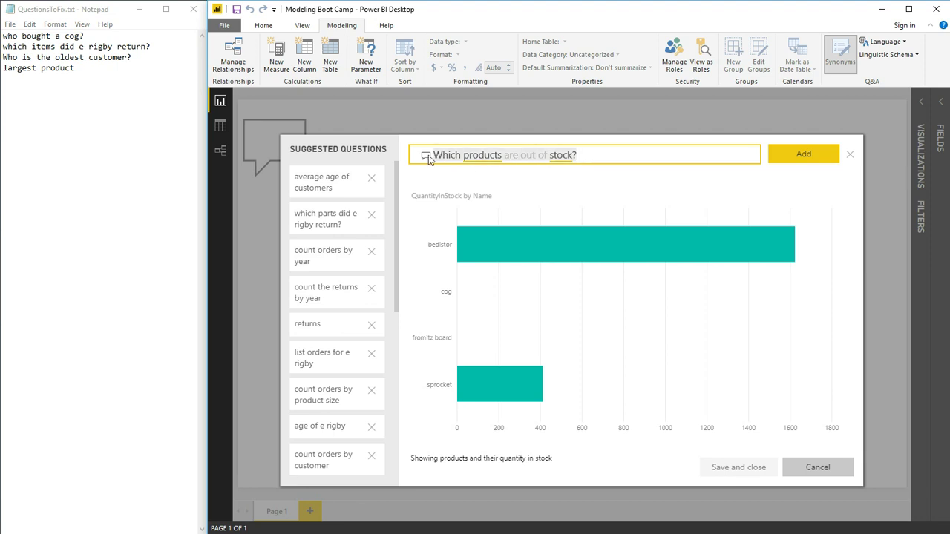
key(ctrl+c)
click(64, 85)
key(ctrl+v)
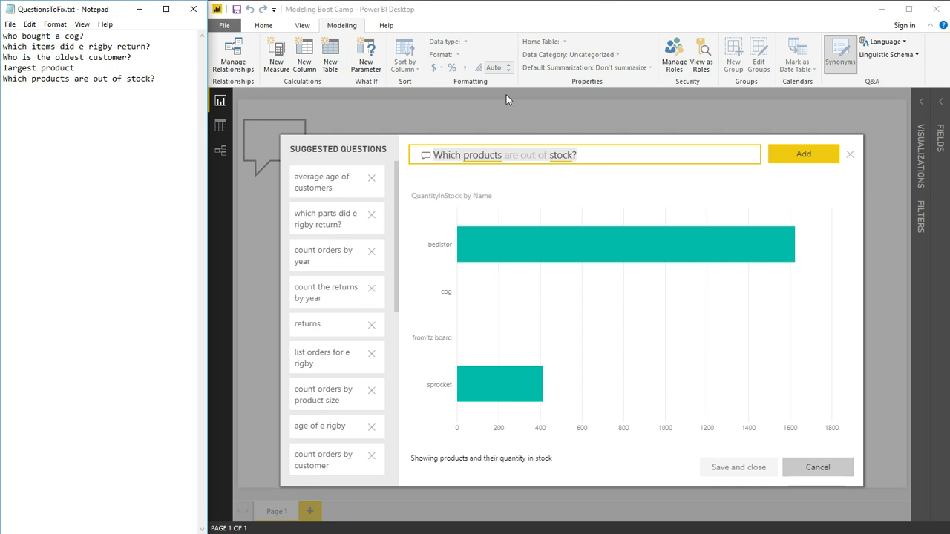
Ask "What is the discount on order 2?" in the Q&A explorer and append that question to the Notepad list
click(602, 155)
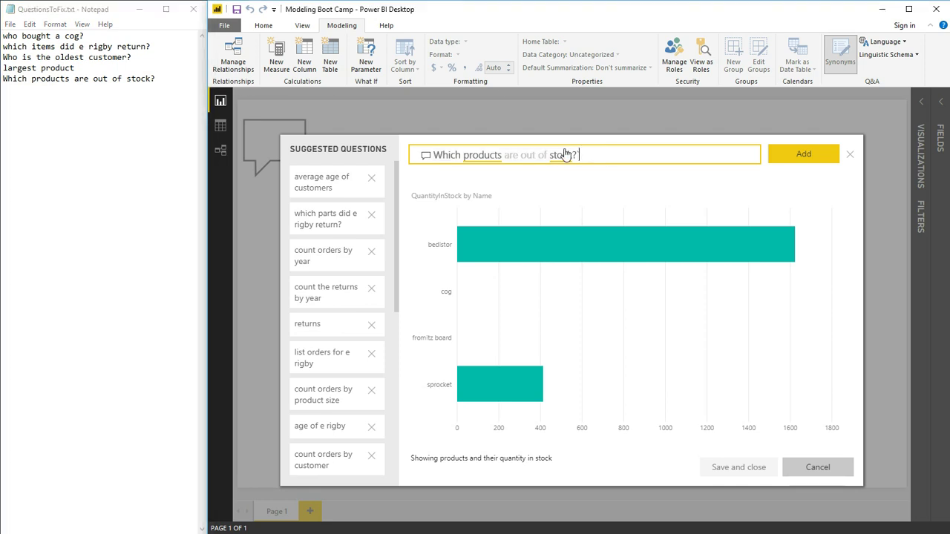
key(ctrl+a)
key(BackSpace)
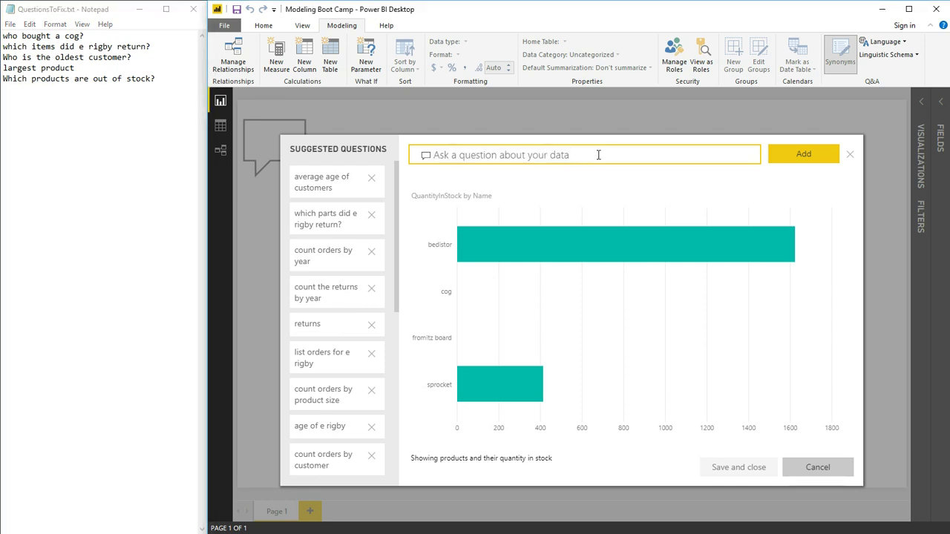
text(What is )
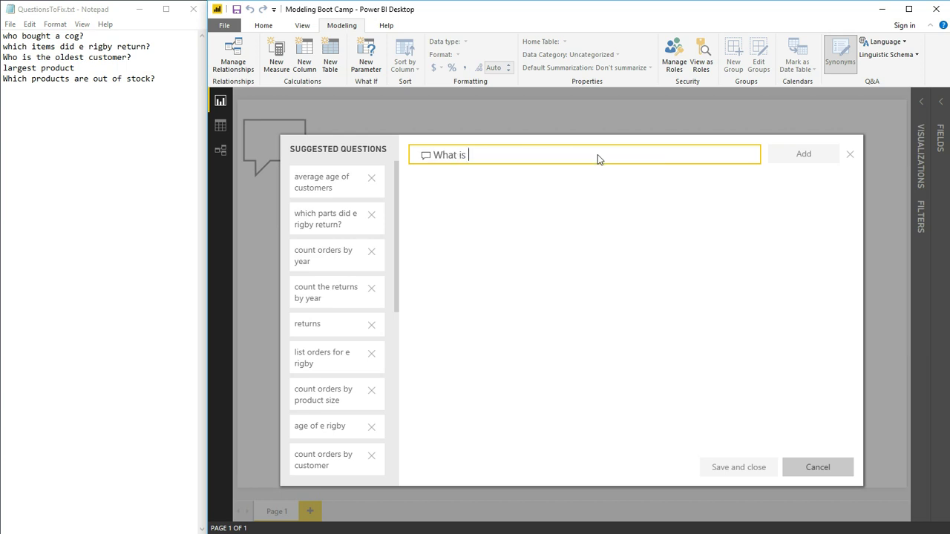
text(the discount )
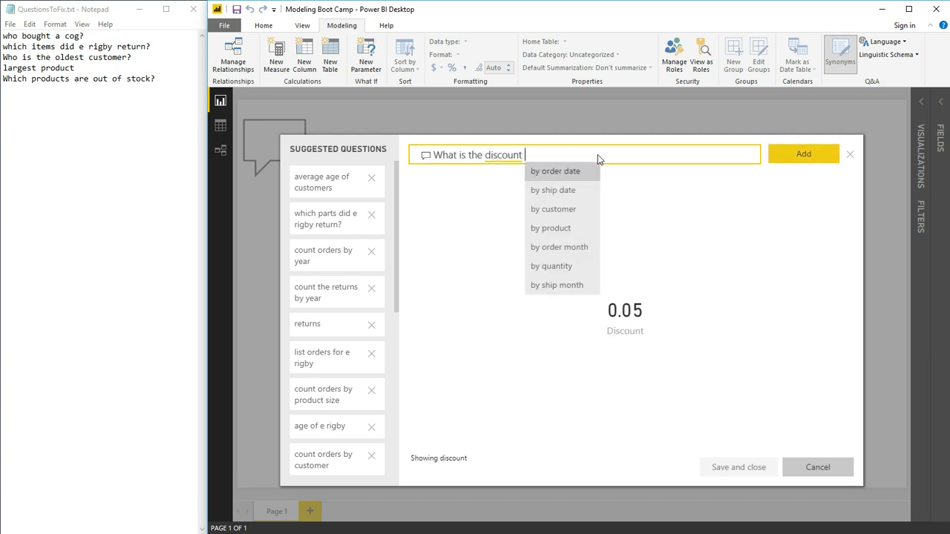
text(on order 2?)
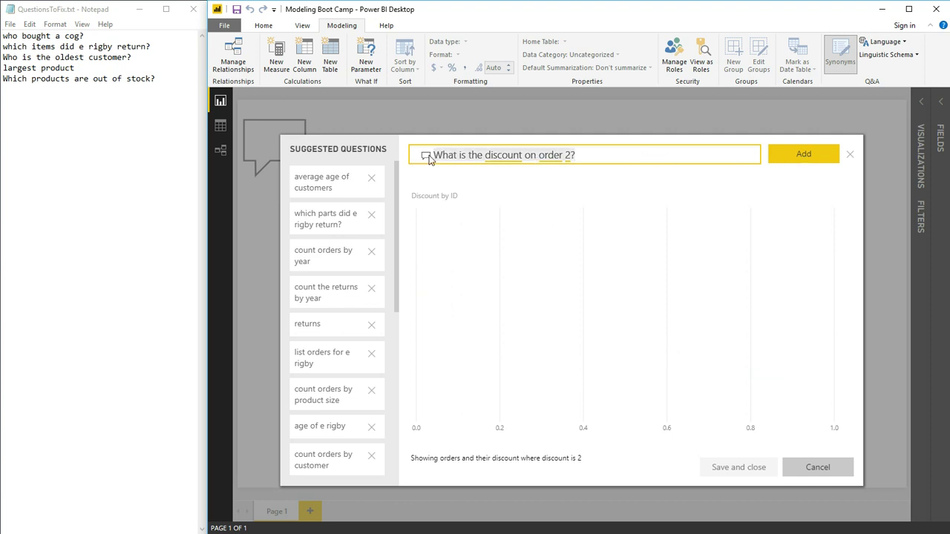
click(135, 93)
key(ctrl+v)
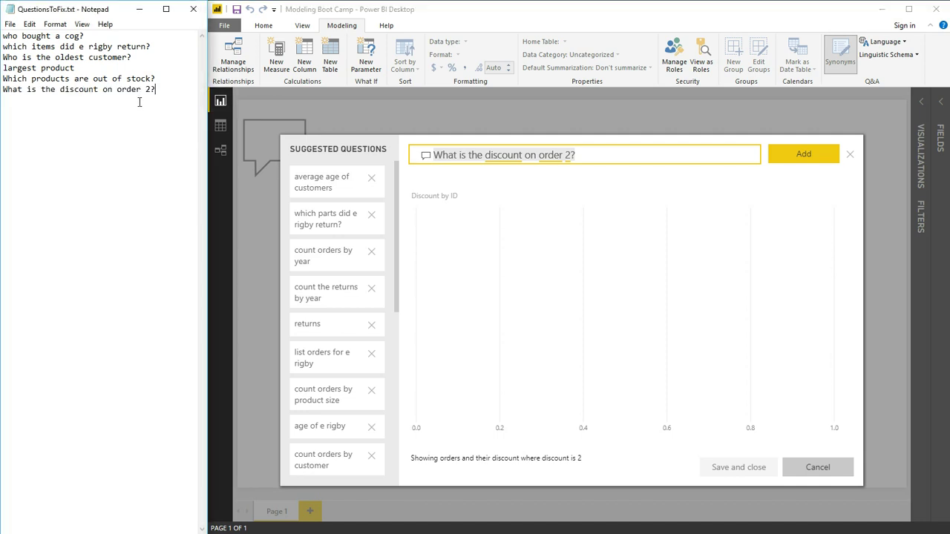
Reword the question to "What is the discount for order 2?" and add it to the suggested questions
click(598, 158)
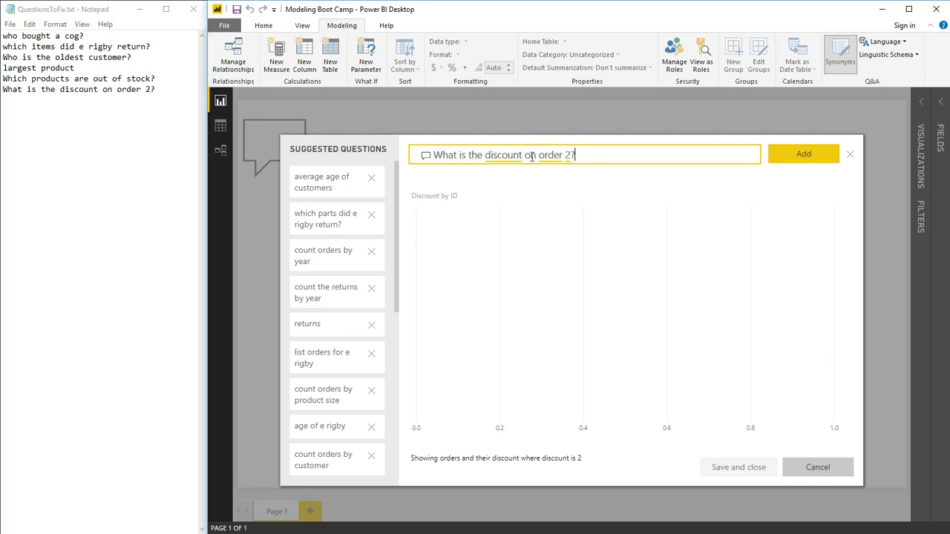
click(536, 155)
key(BackSpace)
key(BackSpace)
text(for)
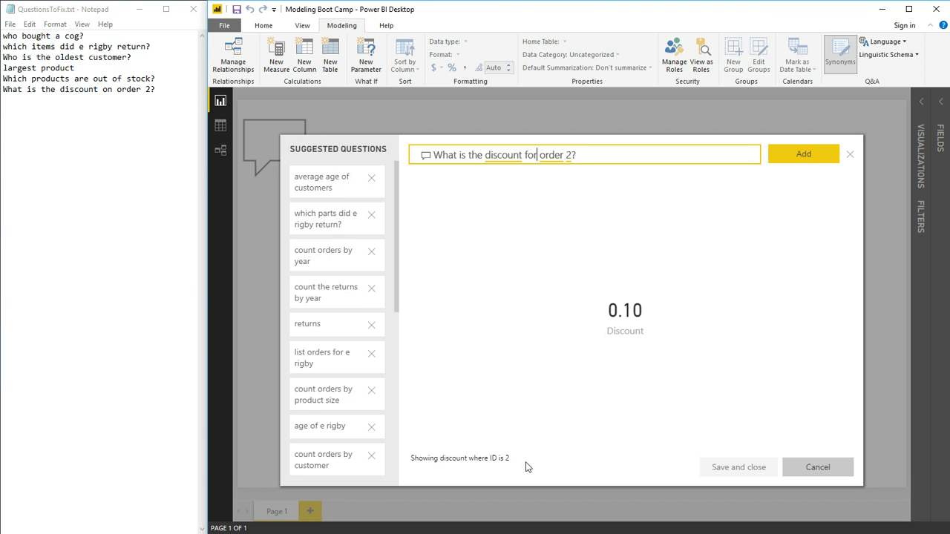
click(800, 160)
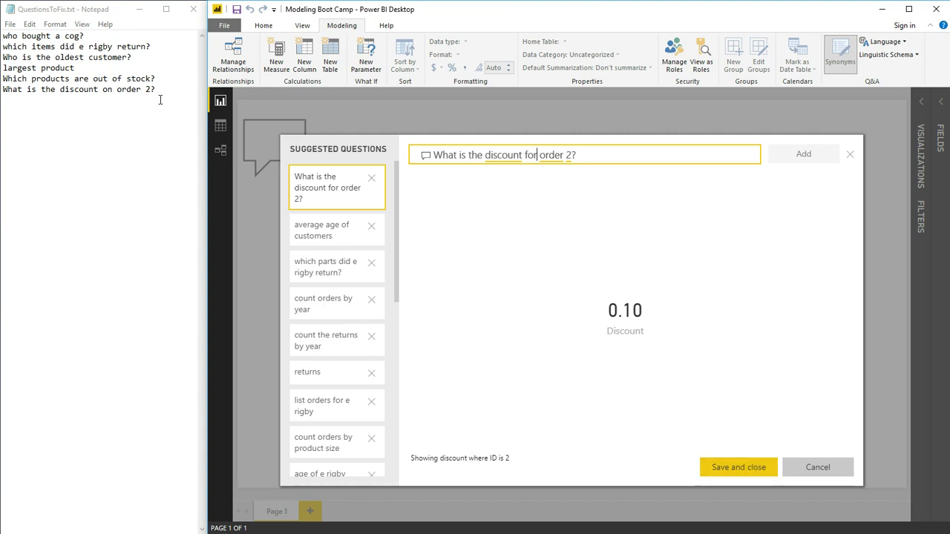
Select all the questions in the Notepad list
drag(156, 89, 3, 36)
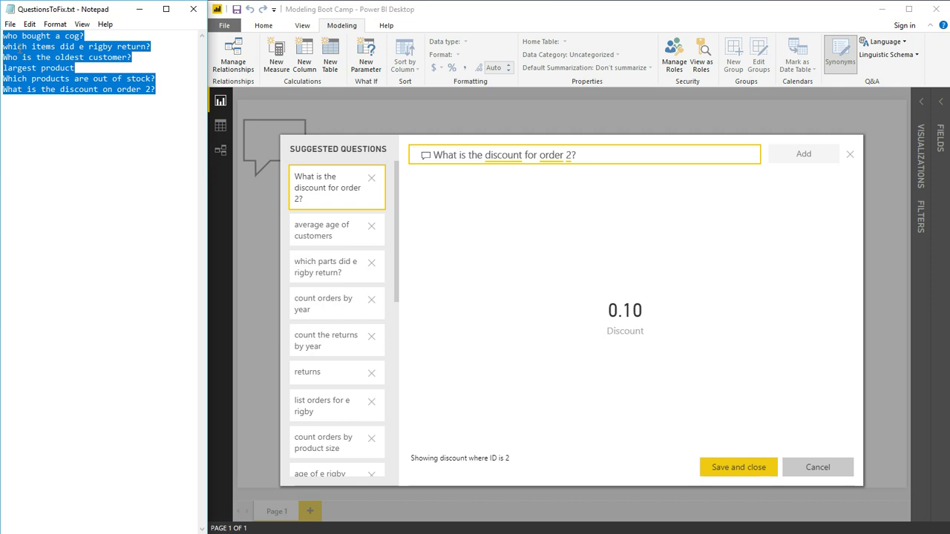